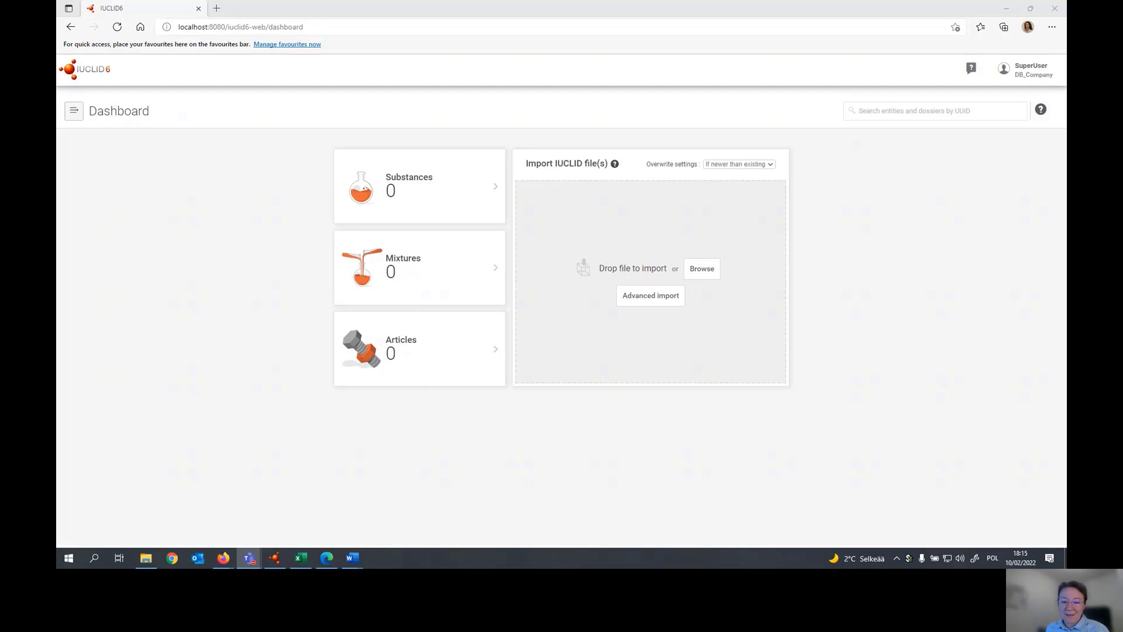
- Create a new mixture/product named Disinfectant Product and open it
left_click(395, 278)
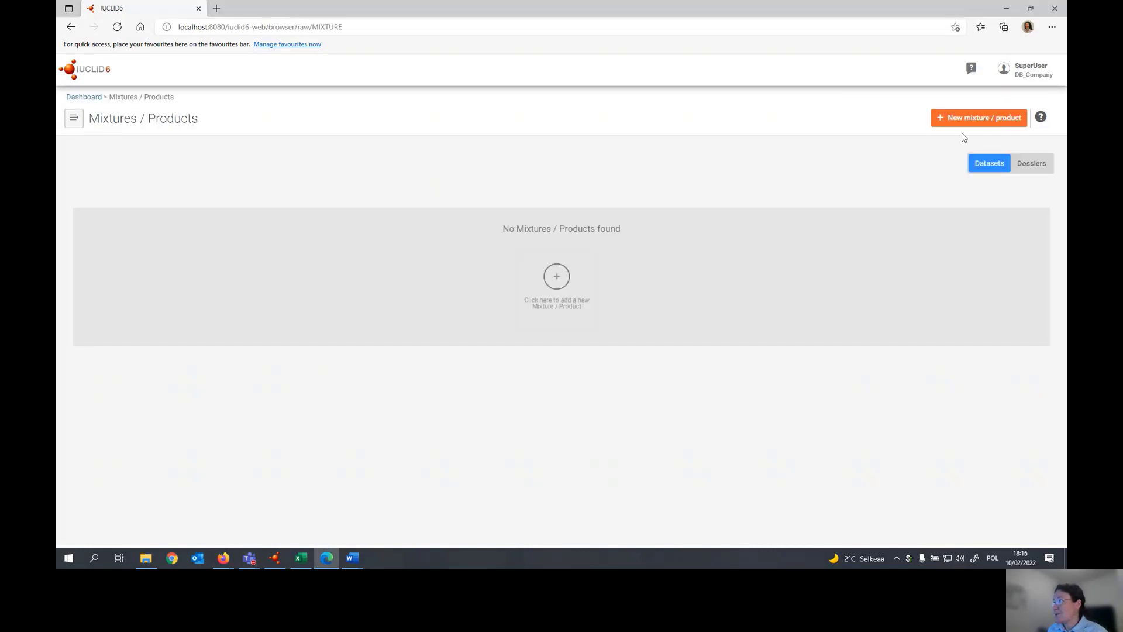
left_click(983, 118)
left_click(527, 139)
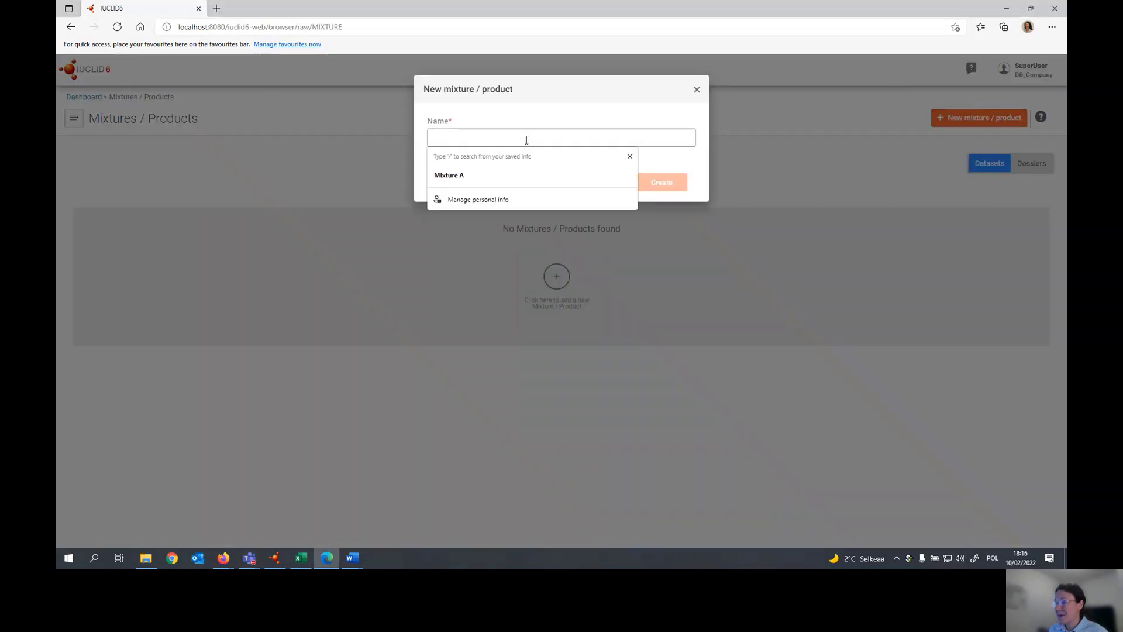
type("Dis")
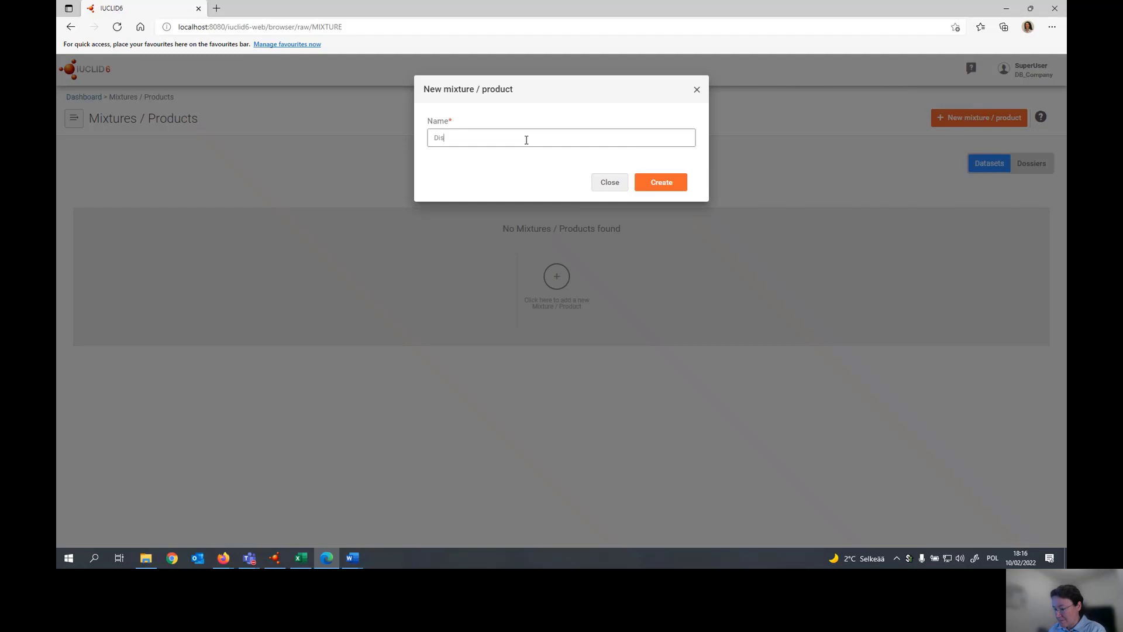
left_click(669, 185)
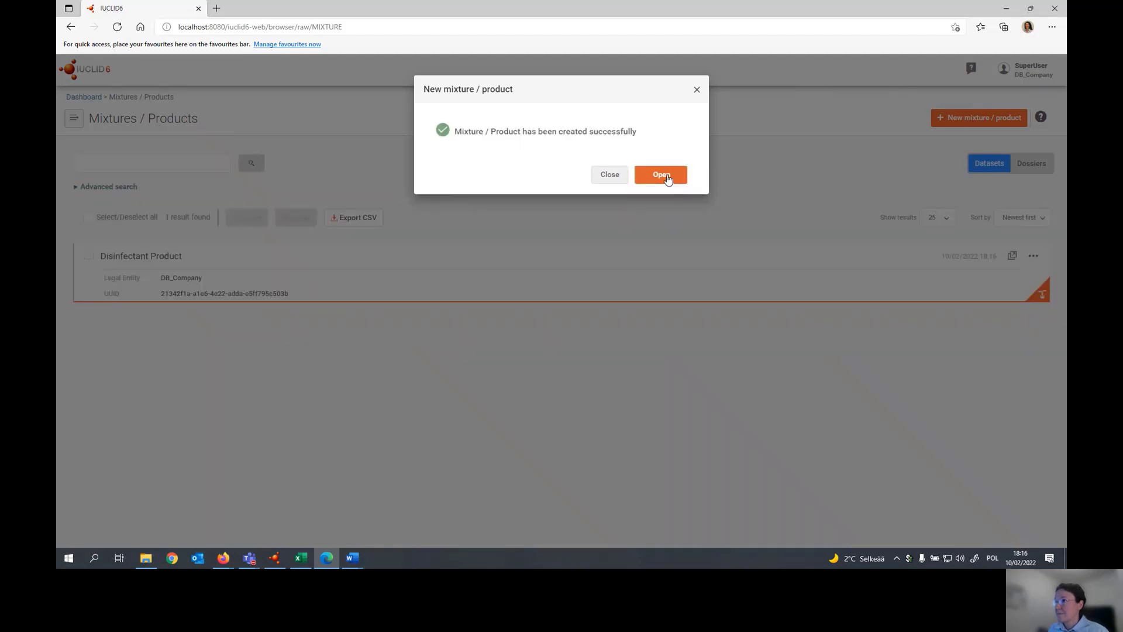
left_click(668, 181)
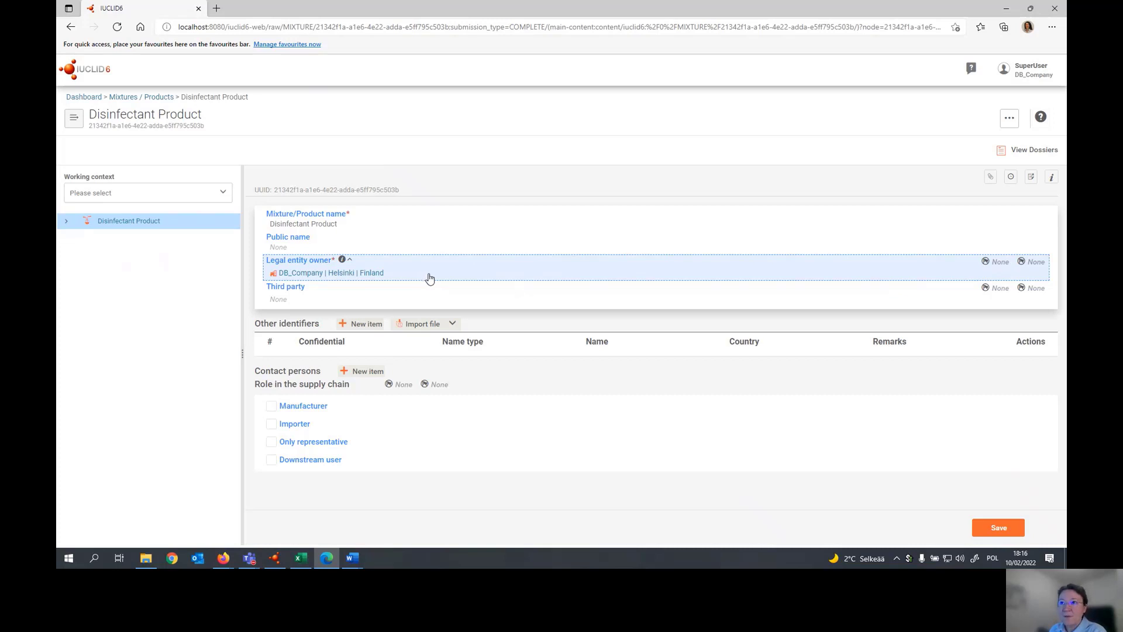
- Add the working context BPR Summary of product characteristics (SPC) to the product
left_click(224, 194)
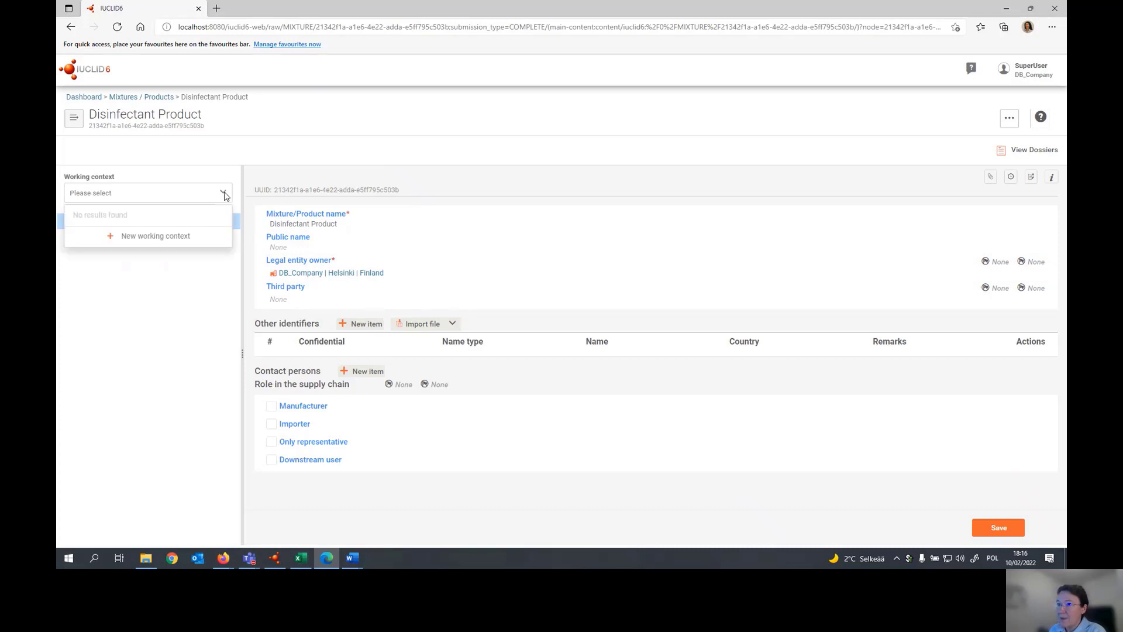
left_click(185, 236)
left_click(686, 143)
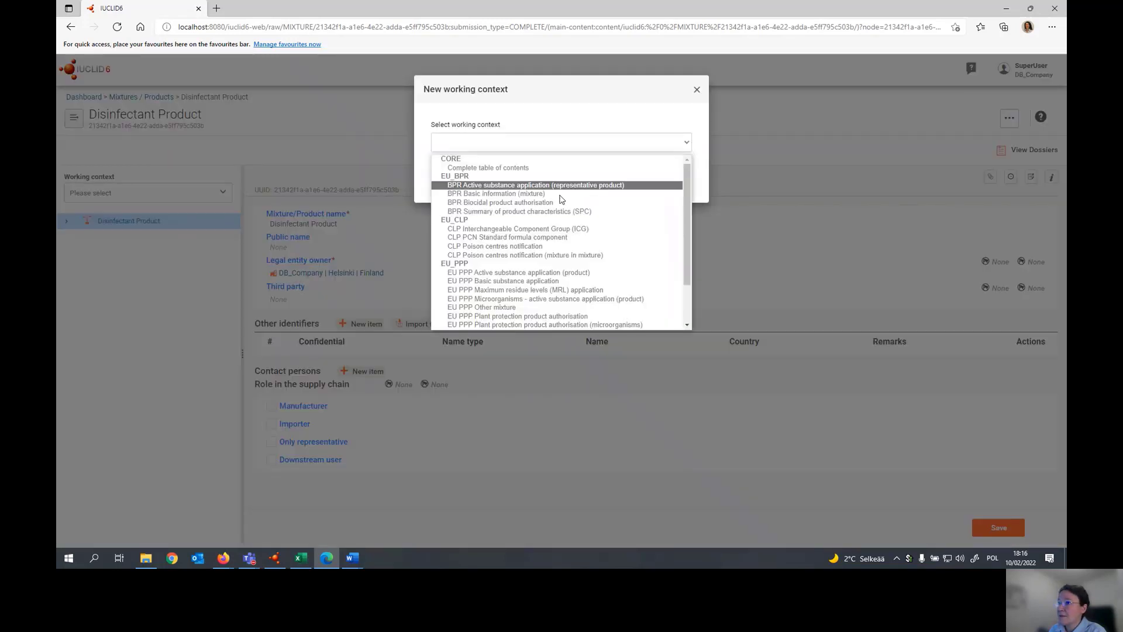
left_click(523, 212)
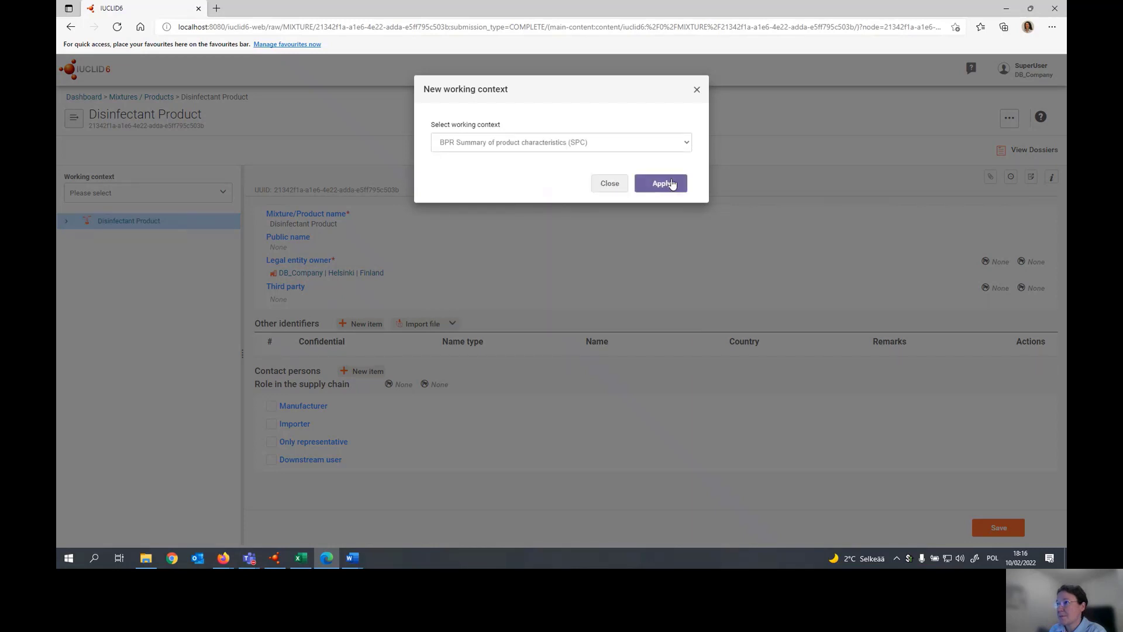
left_click(670, 183)
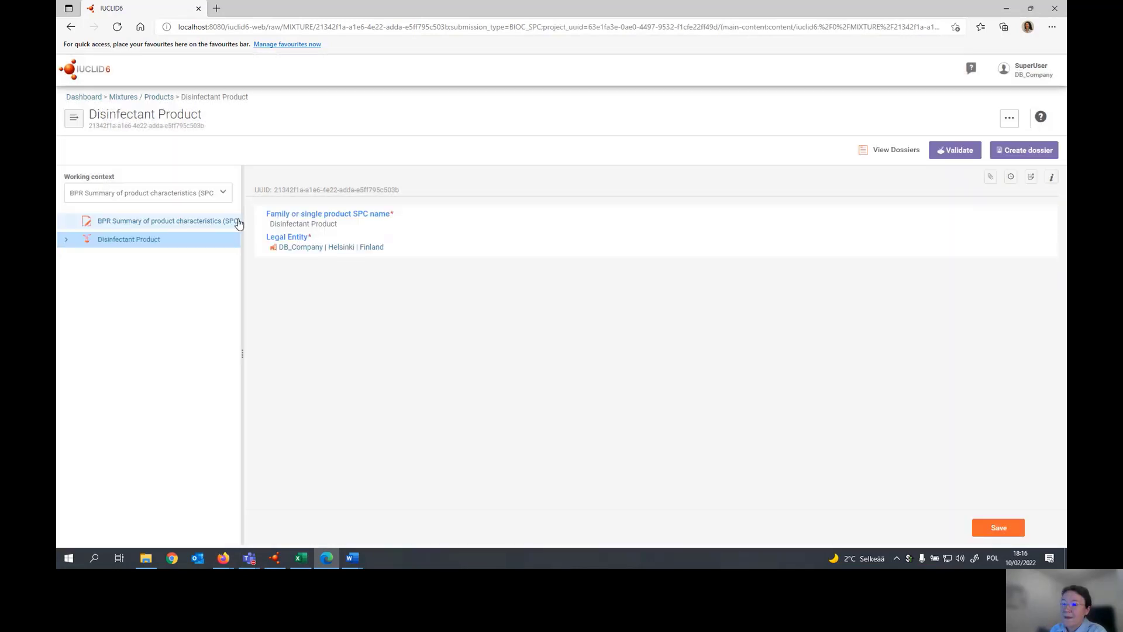
- In the SPC dossier header, enter the dossier name SPC for Disinfectant Product and set the SPC type to single product
left_click(169, 222)
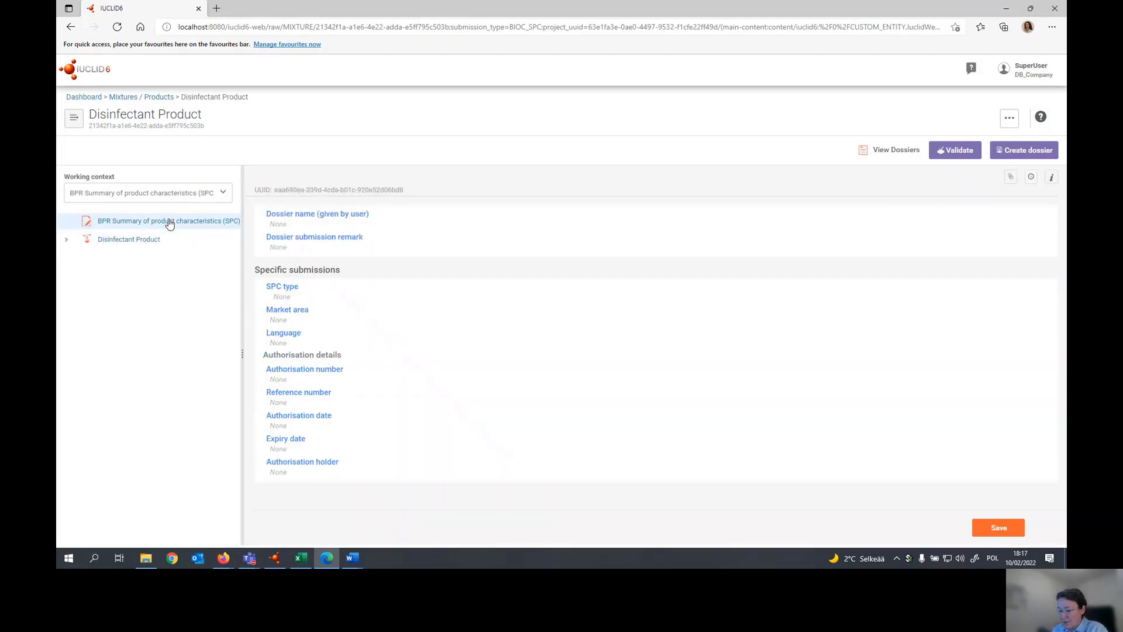
left_click(295, 223)
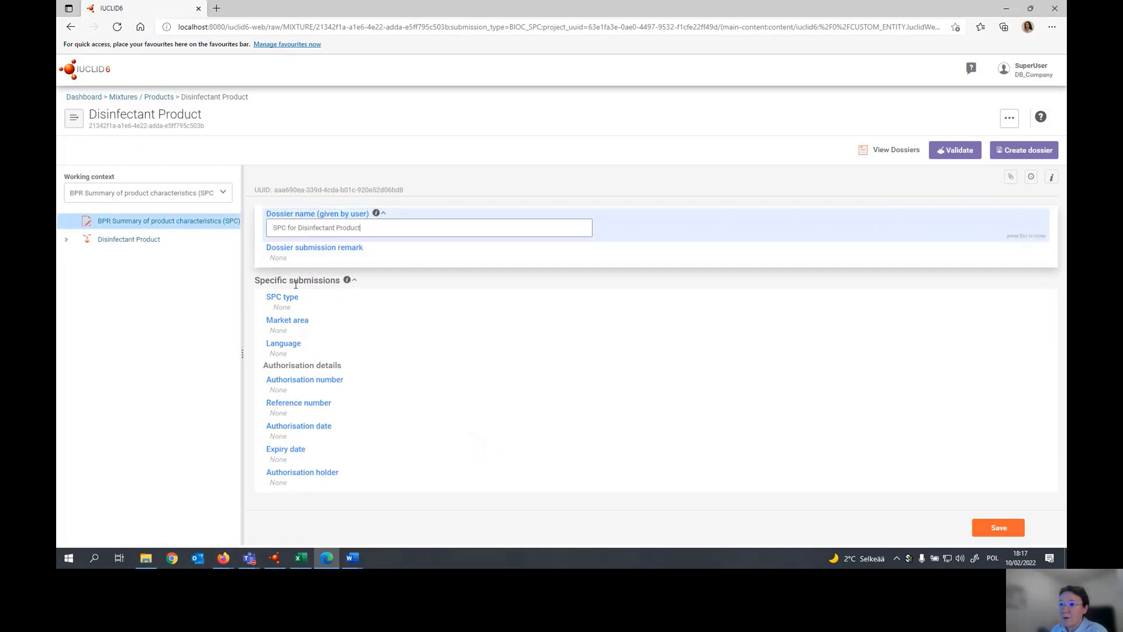
left_click(288, 309)
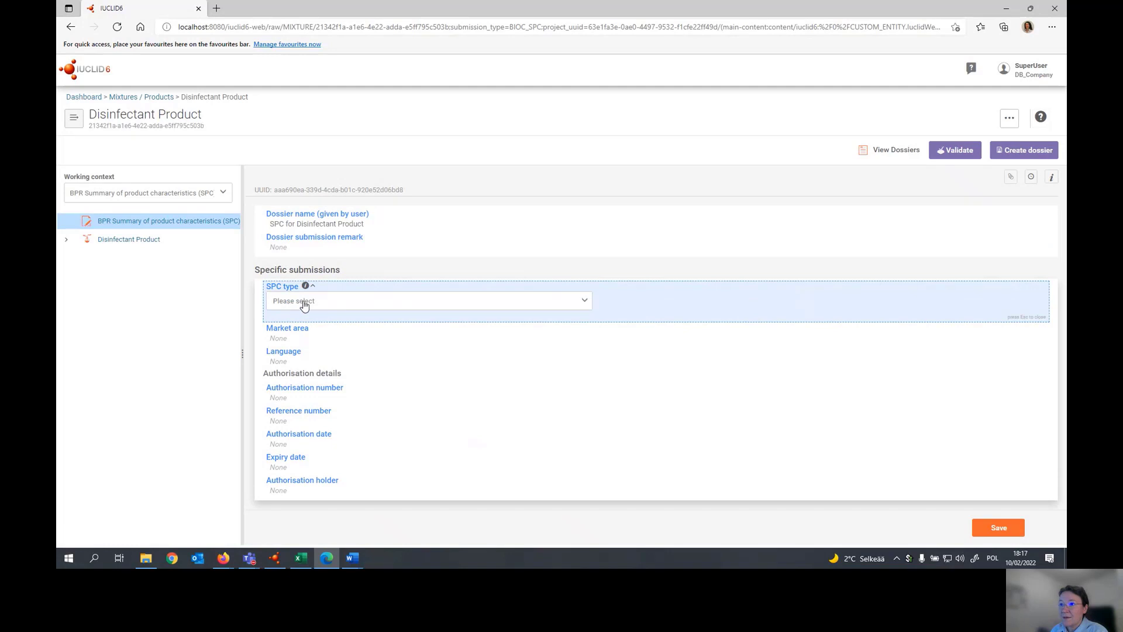
left_click(309, 302)
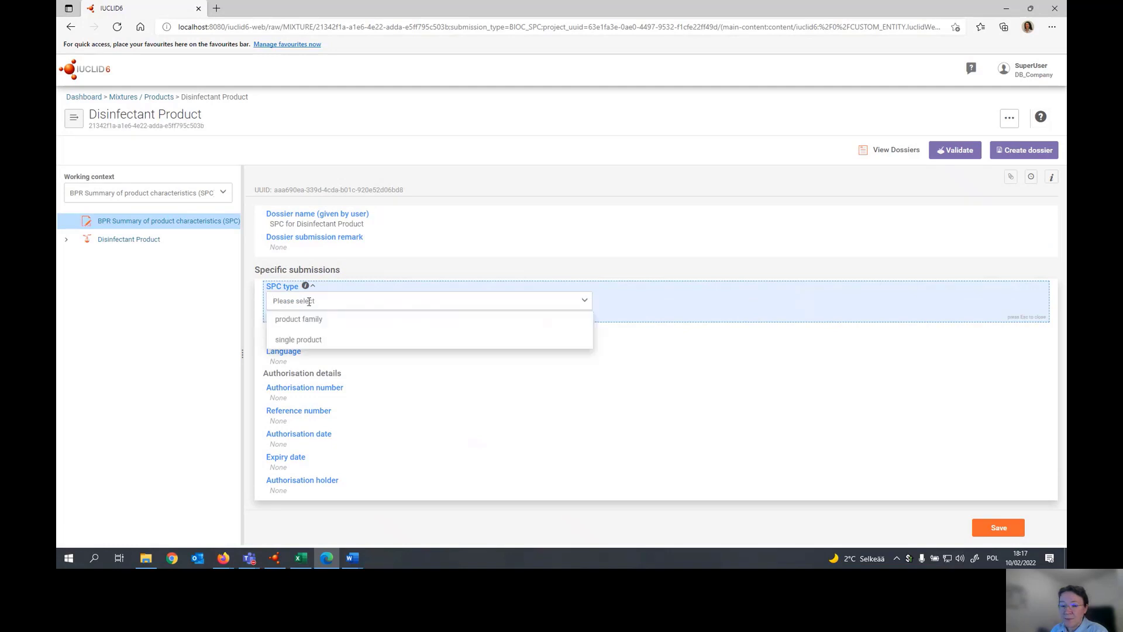
left_click(310, 340)
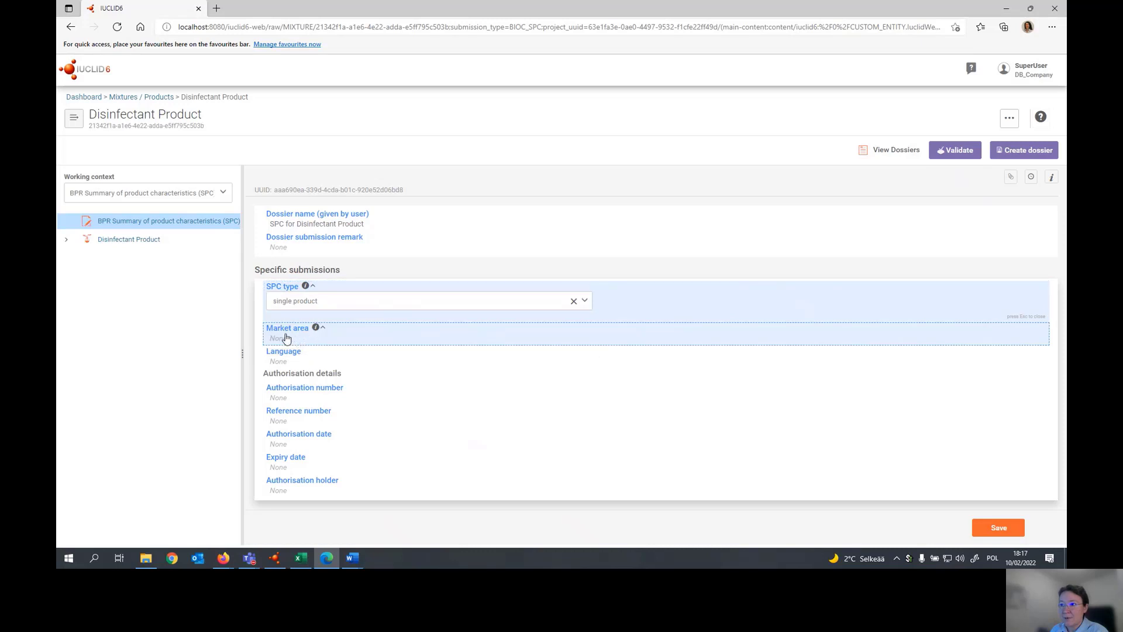
- Set the dossier's market area to Finland and its language to English, and save the document
left_click(285, 341)
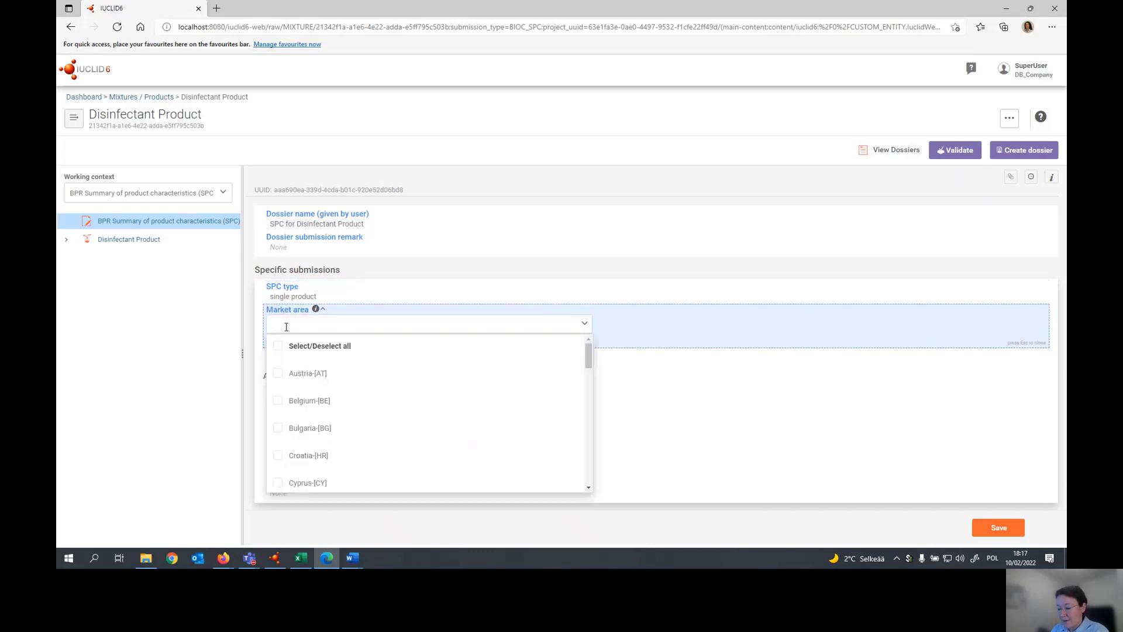
type("f")
left_click(281, 374)
left_click(279, 389)
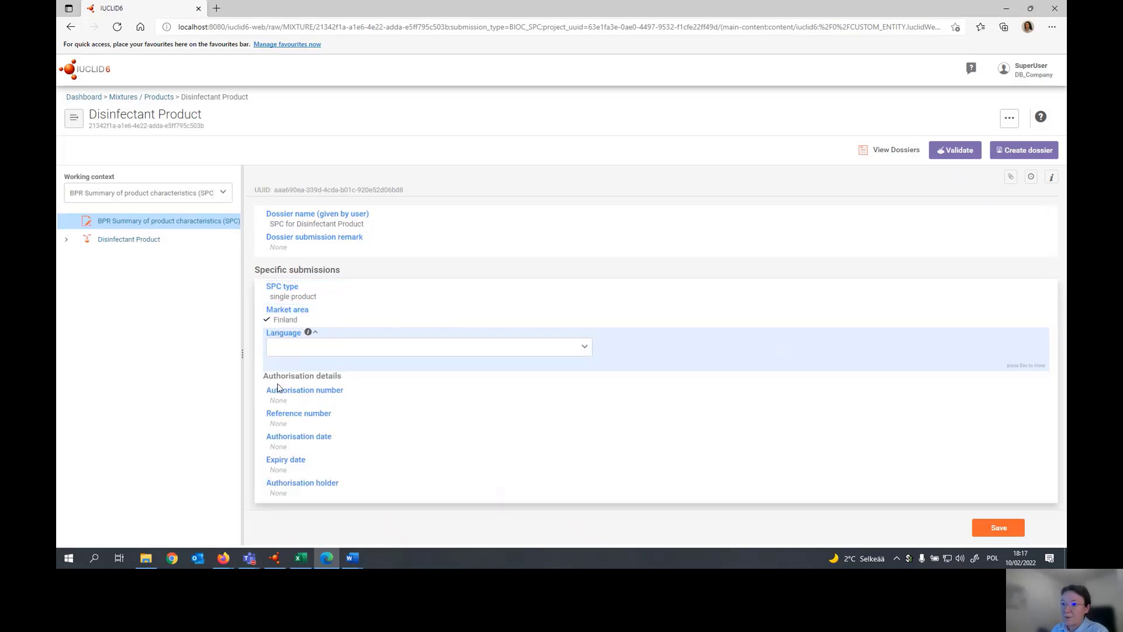
left_click(283, 352)
left_click(278, 391)
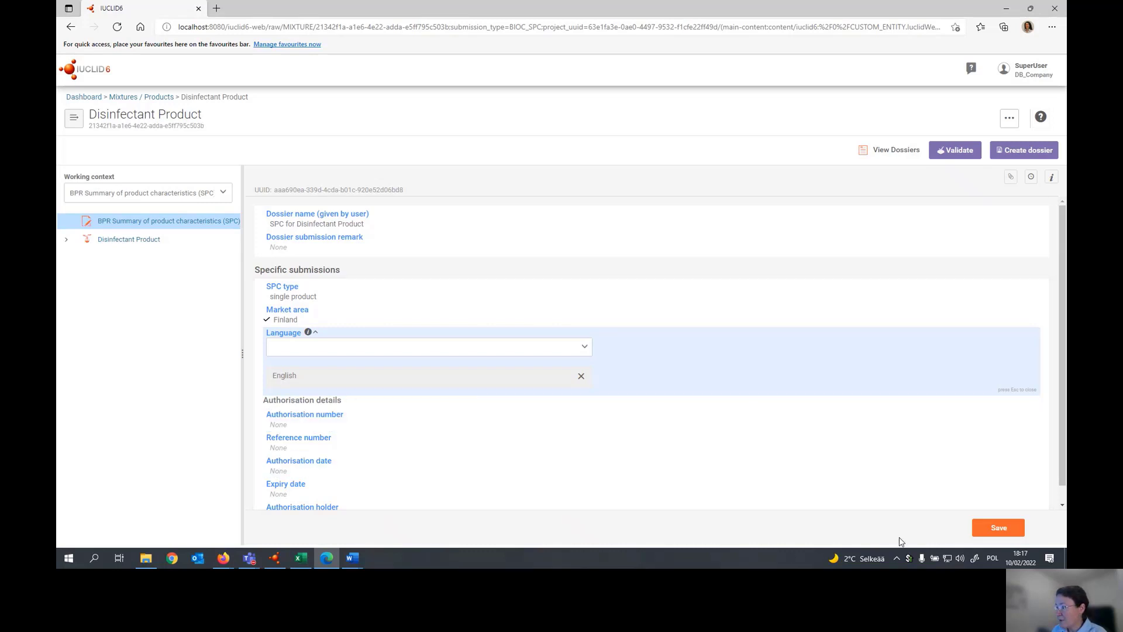
left_click(1001, 529)
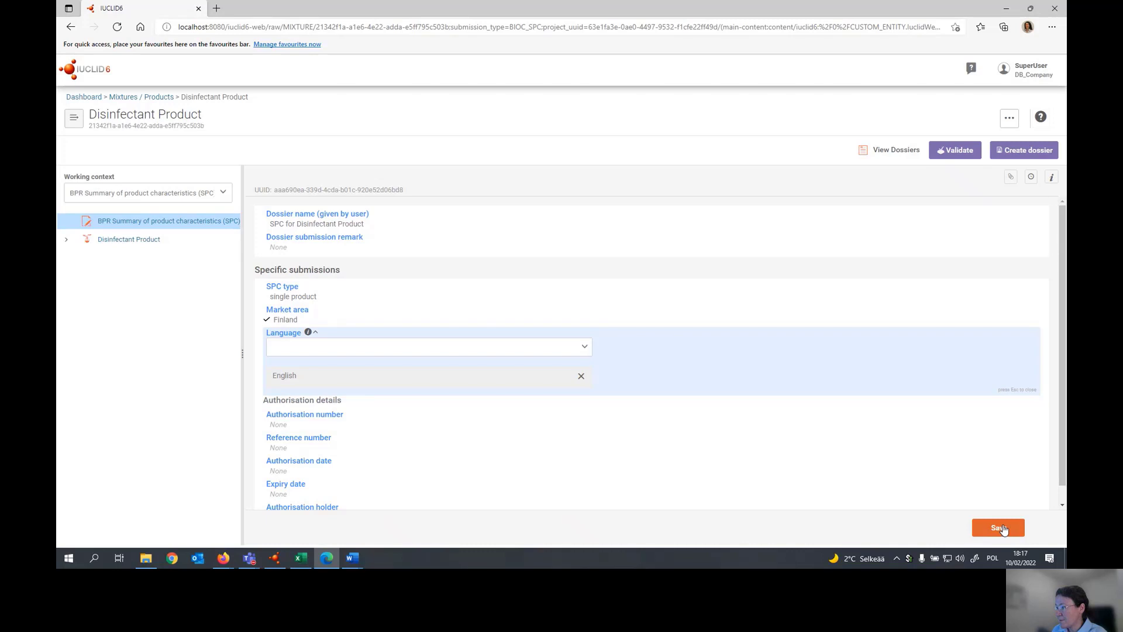
- Open the Disinfectant Product entry and expand its manufacturers, biocidal product identity, and mixture identity and legal submitter sections
left_click(133, 241)
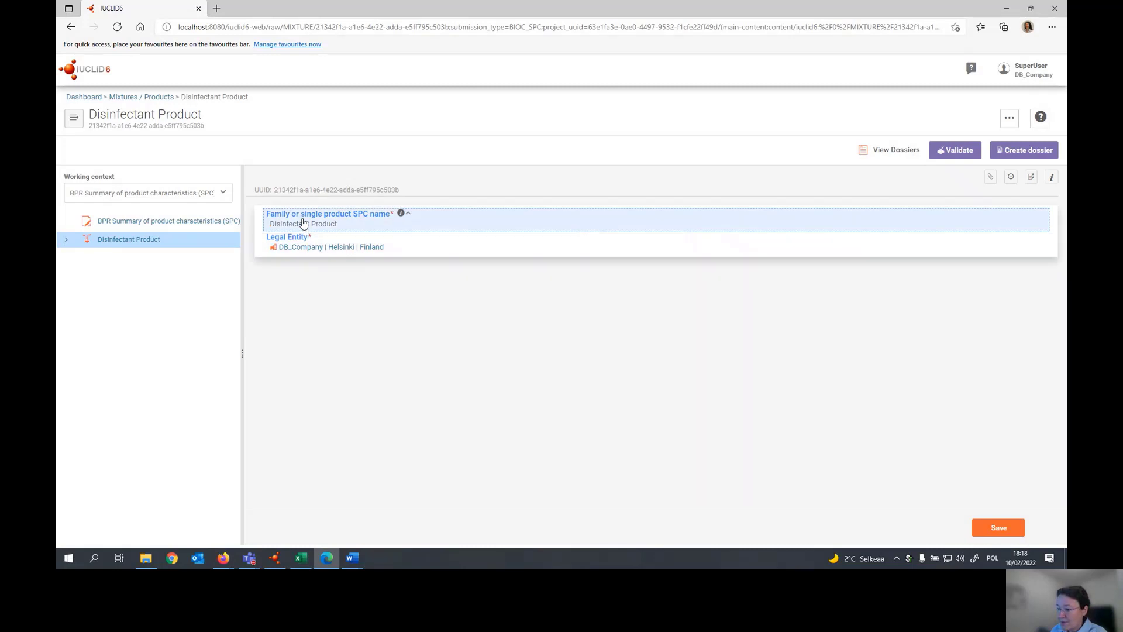
left_click(67, 241)
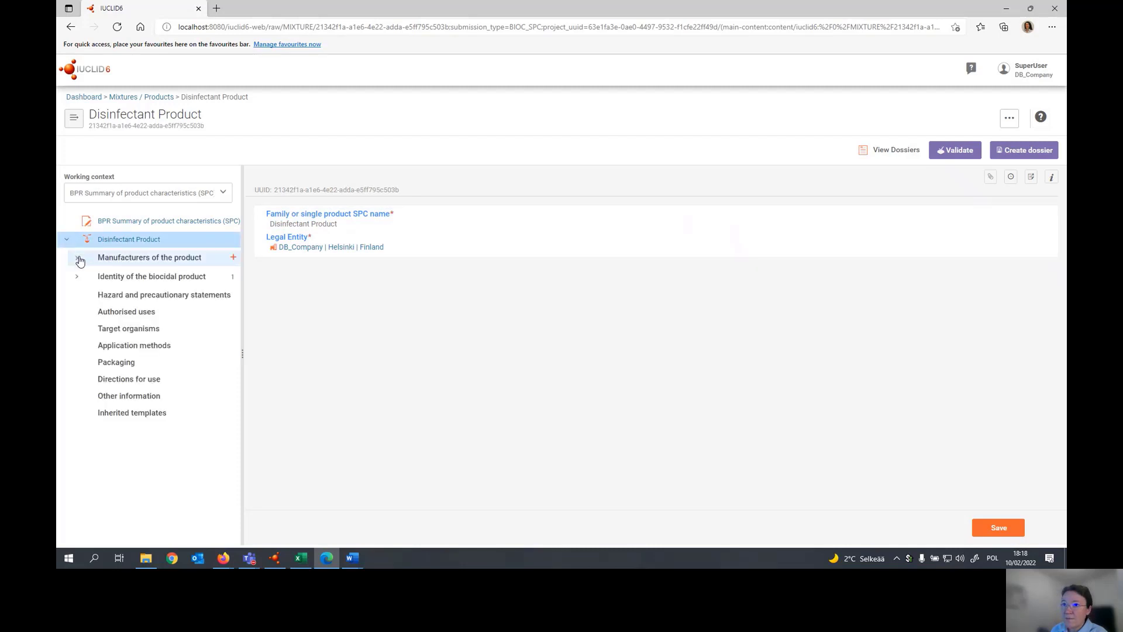
left_click(77, 258)
left_click(76, 294)
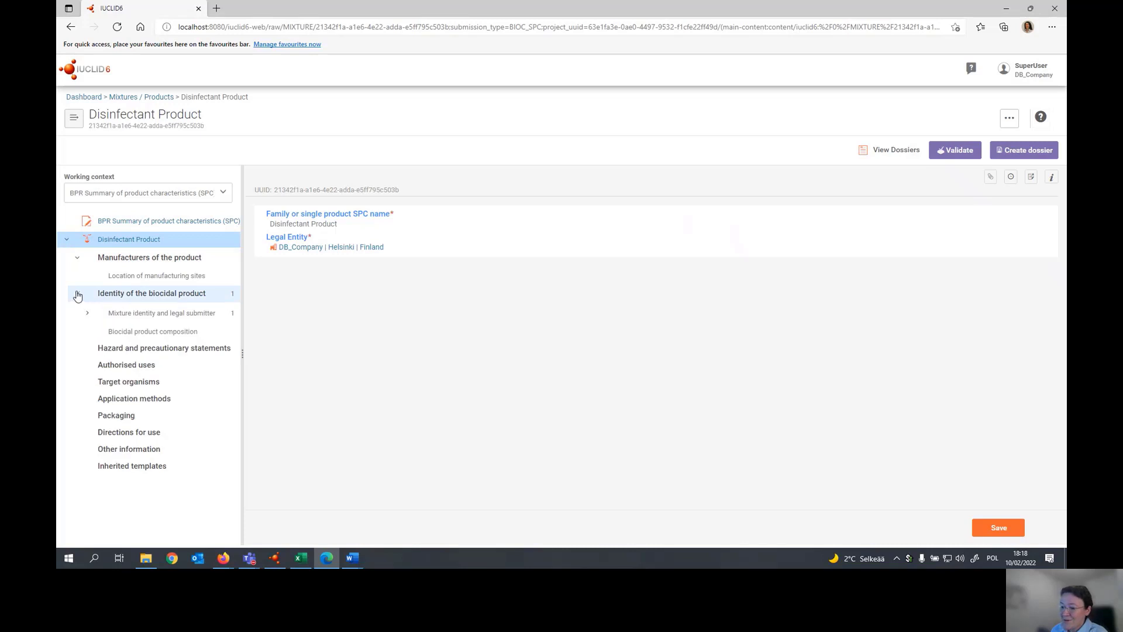
left_click(90, 313)
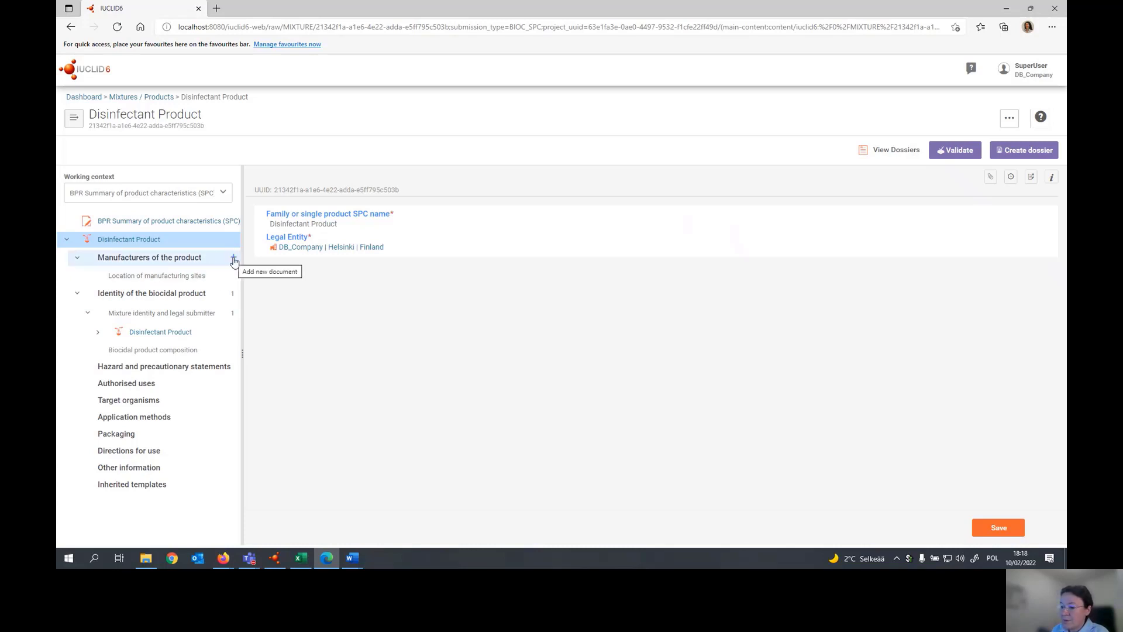
- Add a manufacturer record to the product, assign the legal entity DB_Company as the manufacturer, and save it
left_click(234, 259)
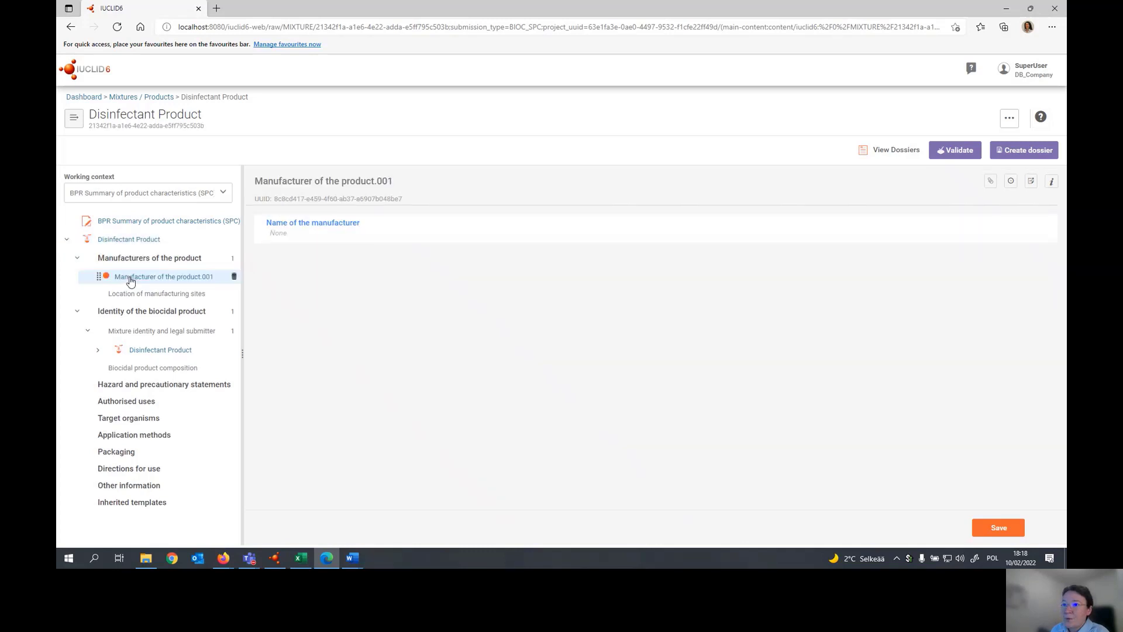
left_click(286, 231)
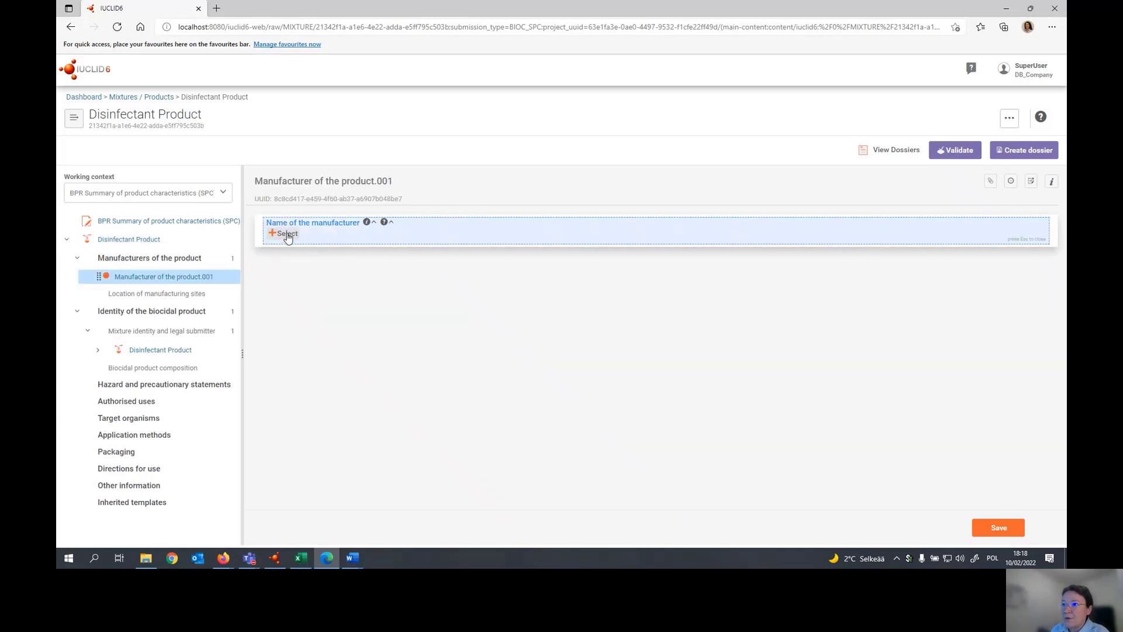
left_click(288, 235)
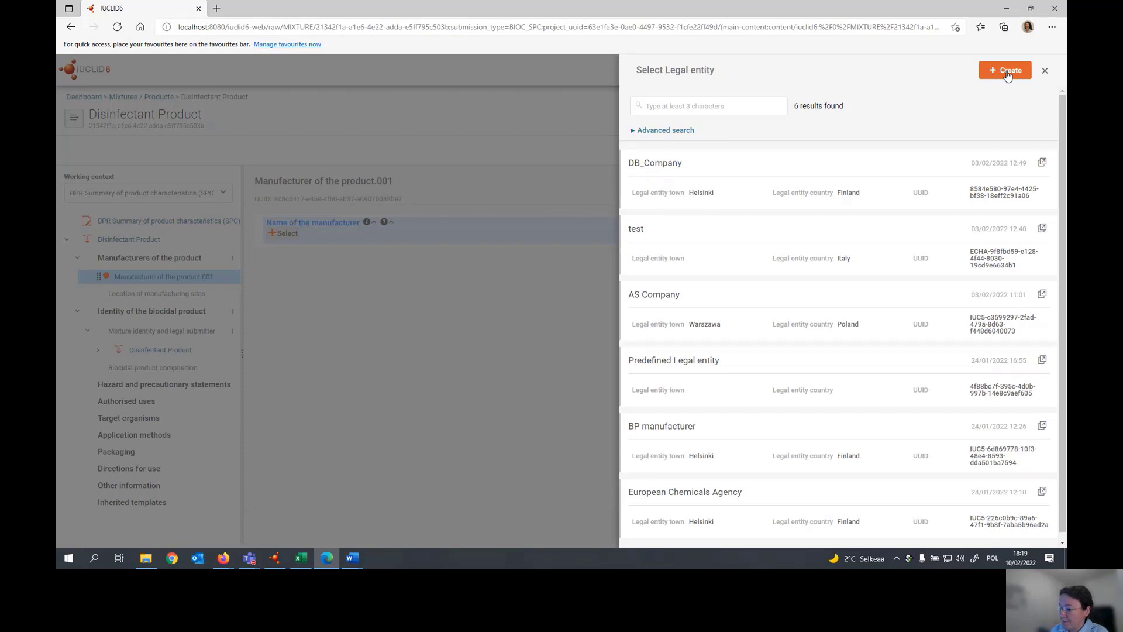
left_click(705, 182)
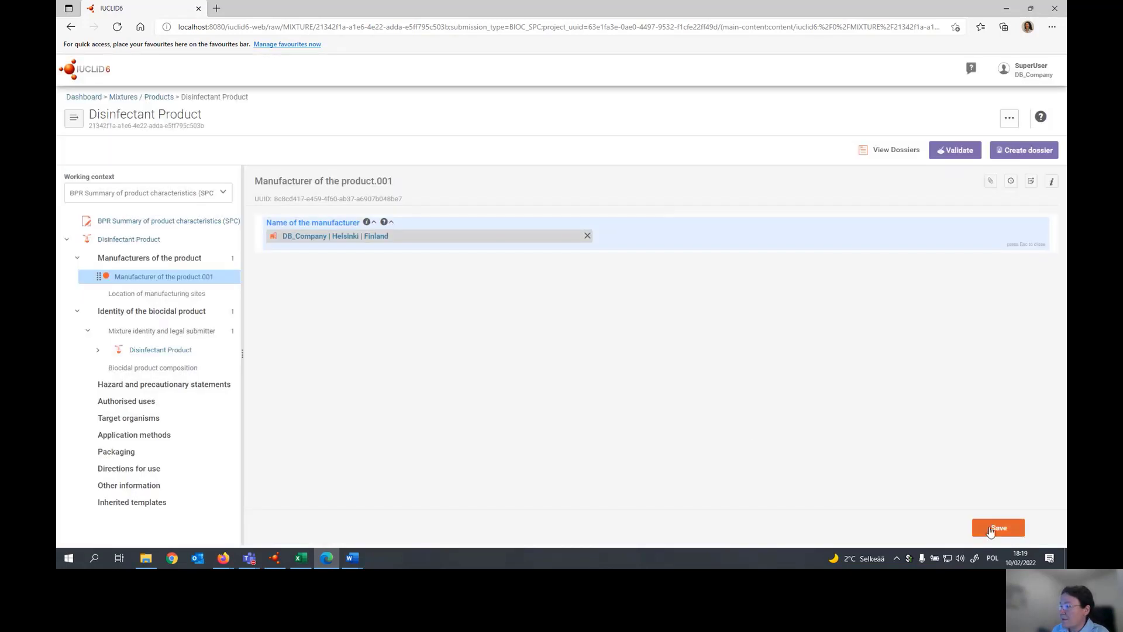
left_click(999, 528)
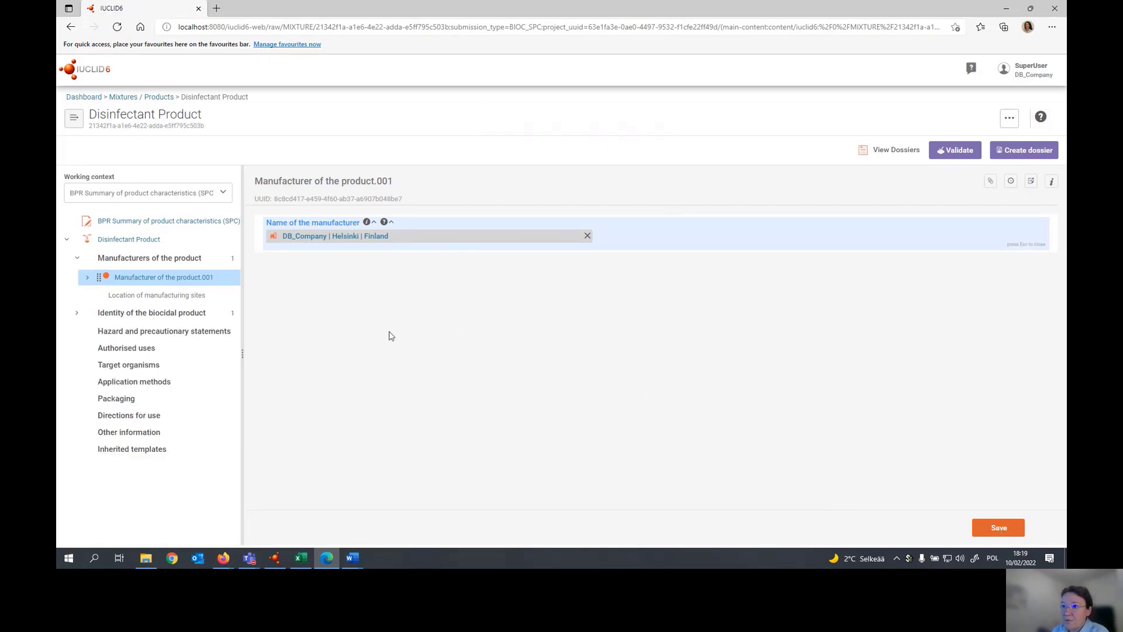
- Add a manufacturing site location with a new site named Product factory, owned by DB_Company, including its contact address in Finland, and save it
left_click(234, 297)
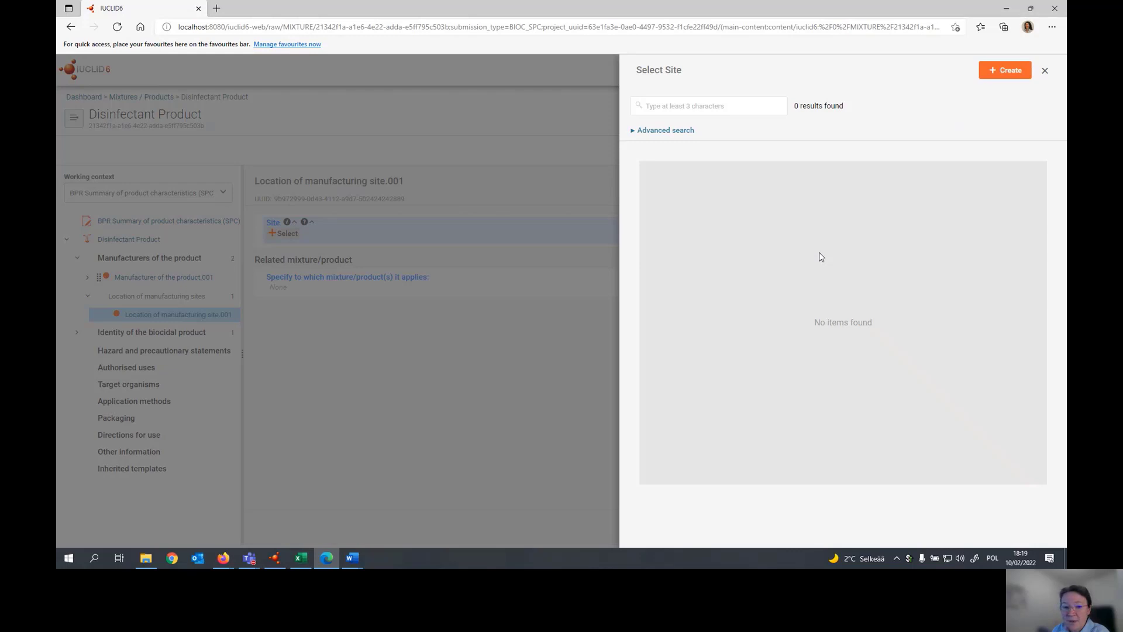
left_click(1007, 75)
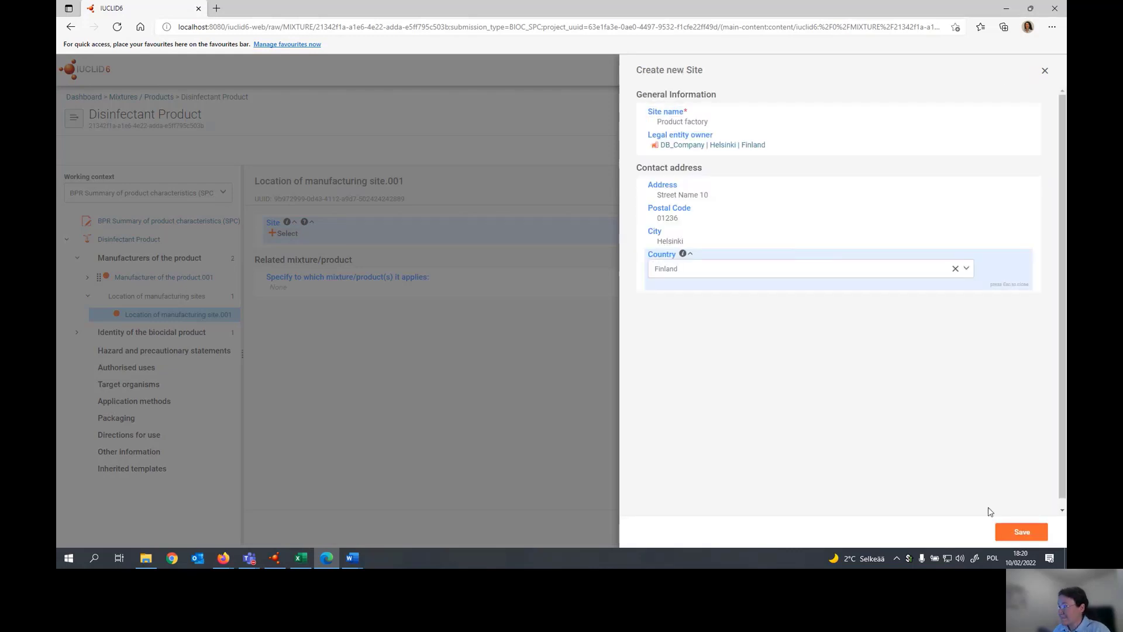
left_click(1009, 537)
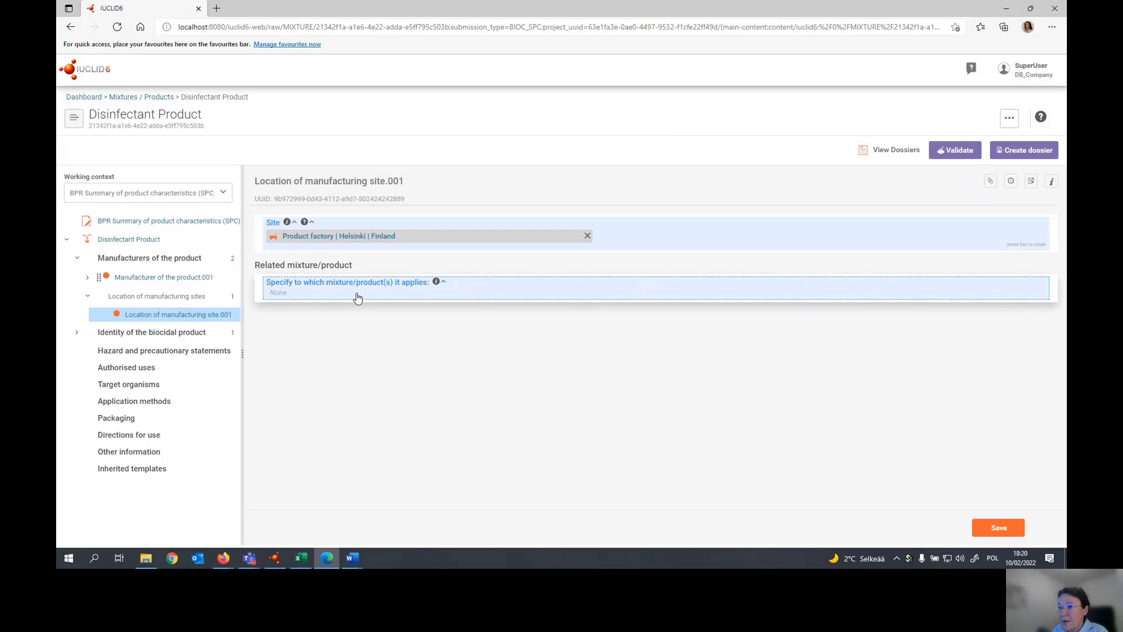
key("ctrl+s")
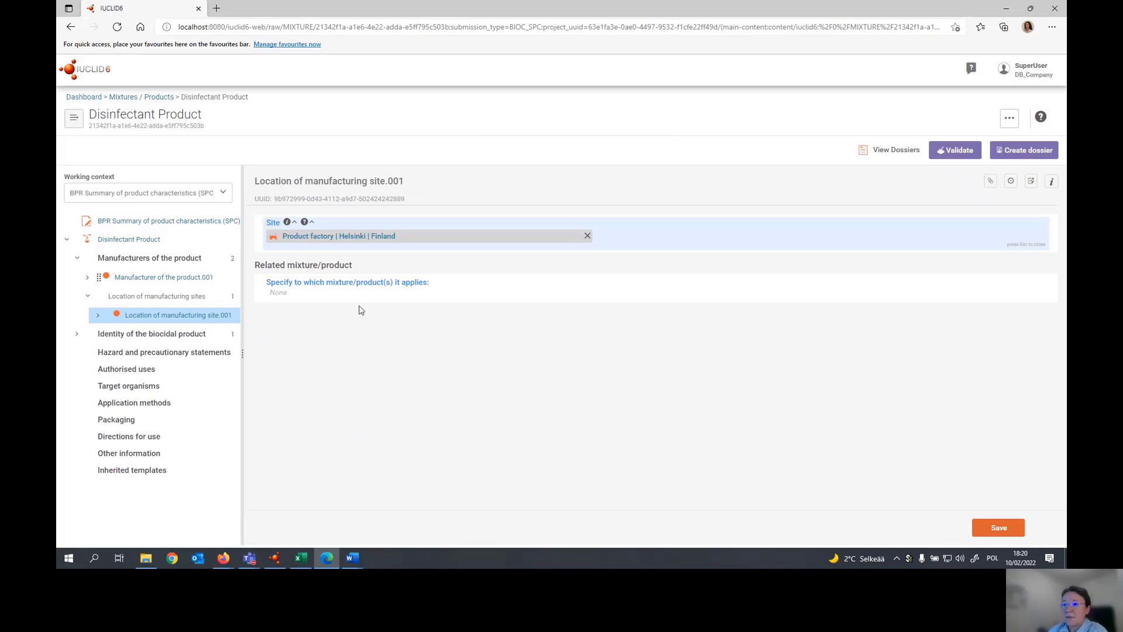
- Review the product entry under mixture identity and legal submitter, and add a Composition (mixture) record under biocidal product composition
left_click(78, 337)
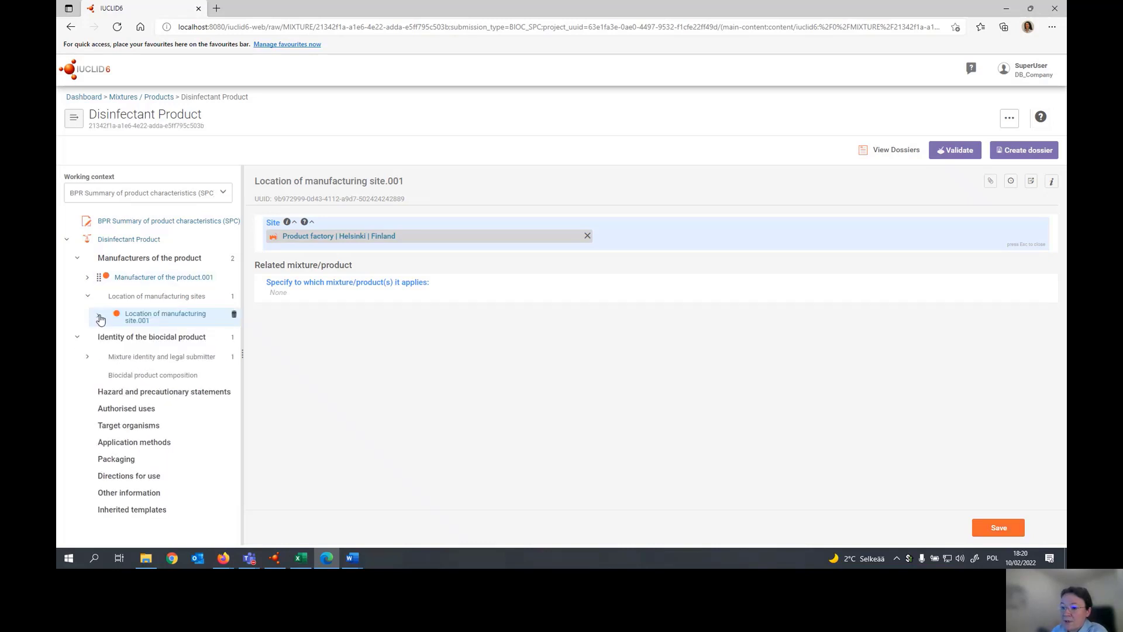
left_click(163, 355)
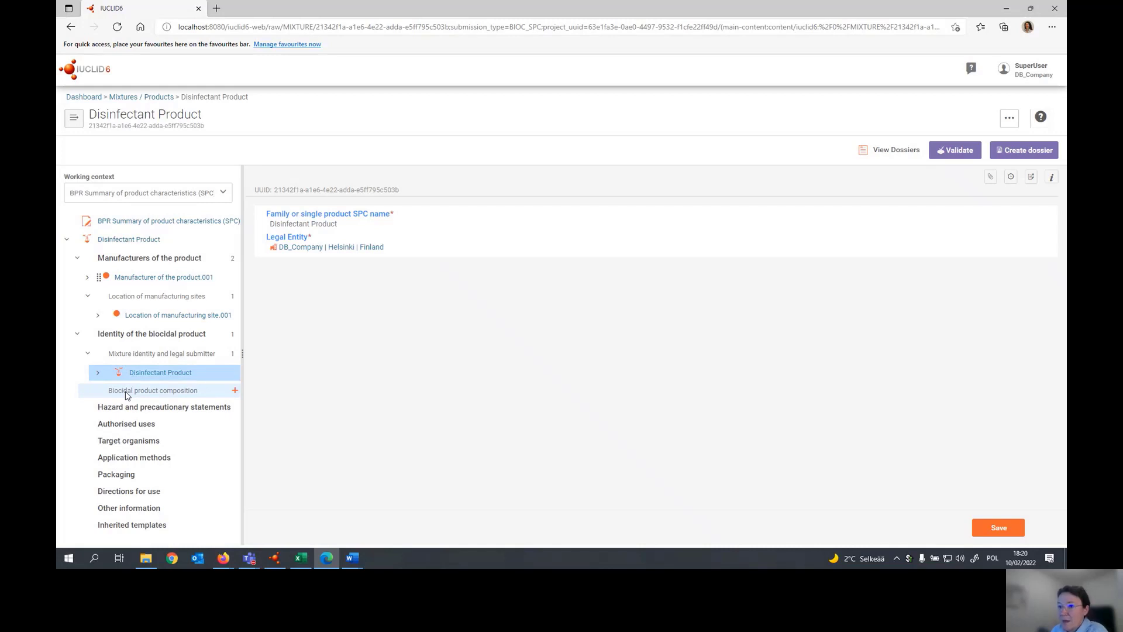
left_click(234, 392)
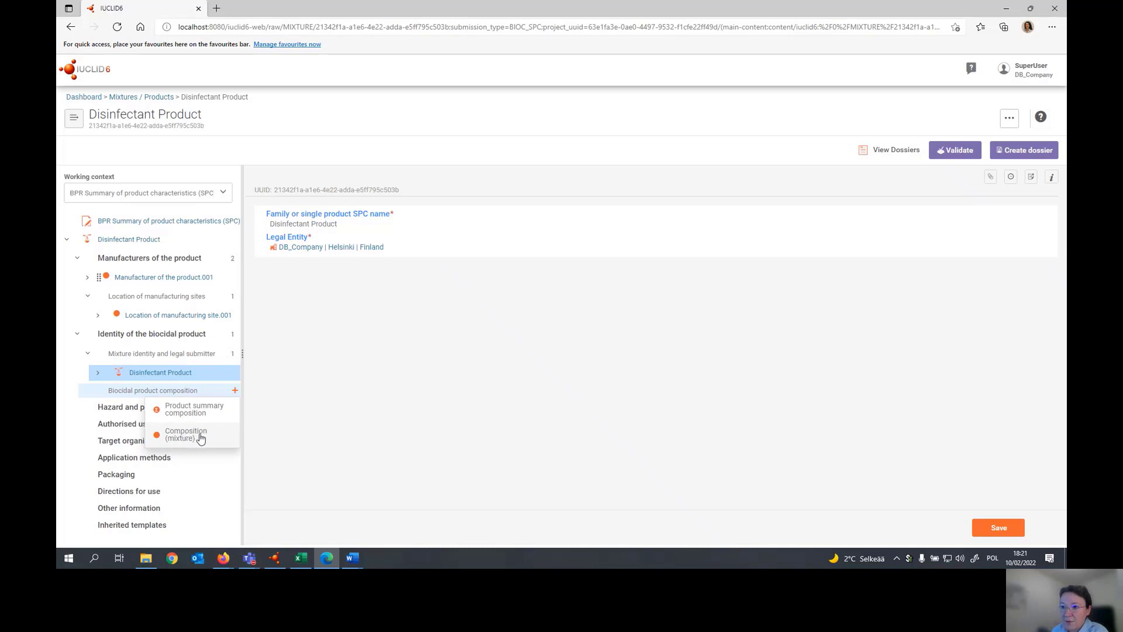
left_click(207, 436)
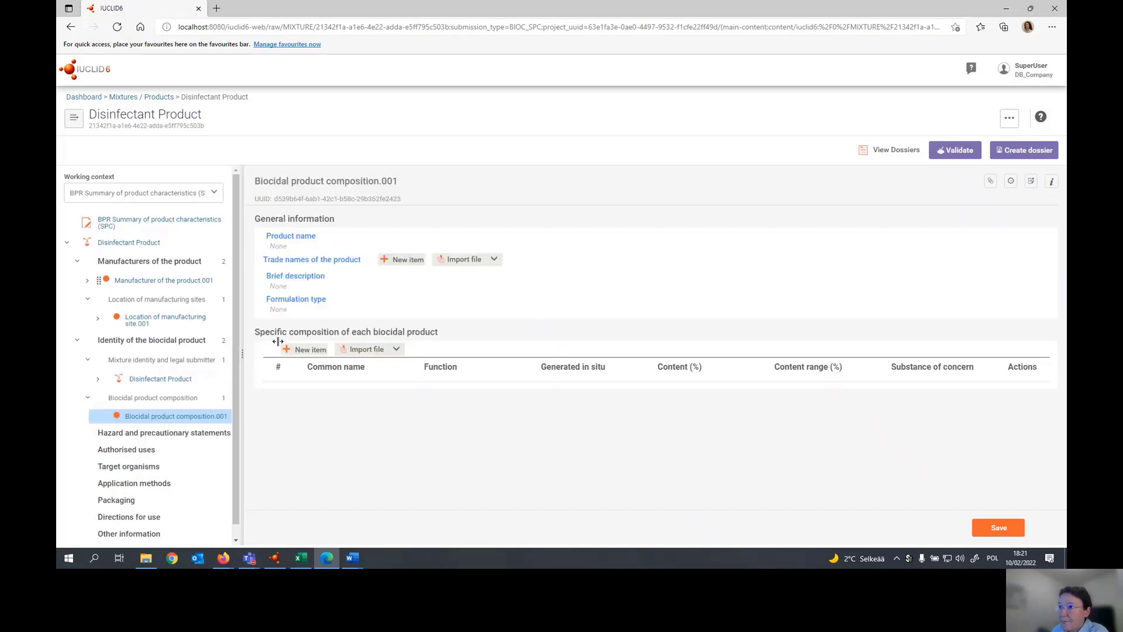
- Enter Disinfectant Product as the composition's product name and add a trade name item for Finland named Product X
left_click(299, 243)
type("Disinfectant Product")
key("Tab")
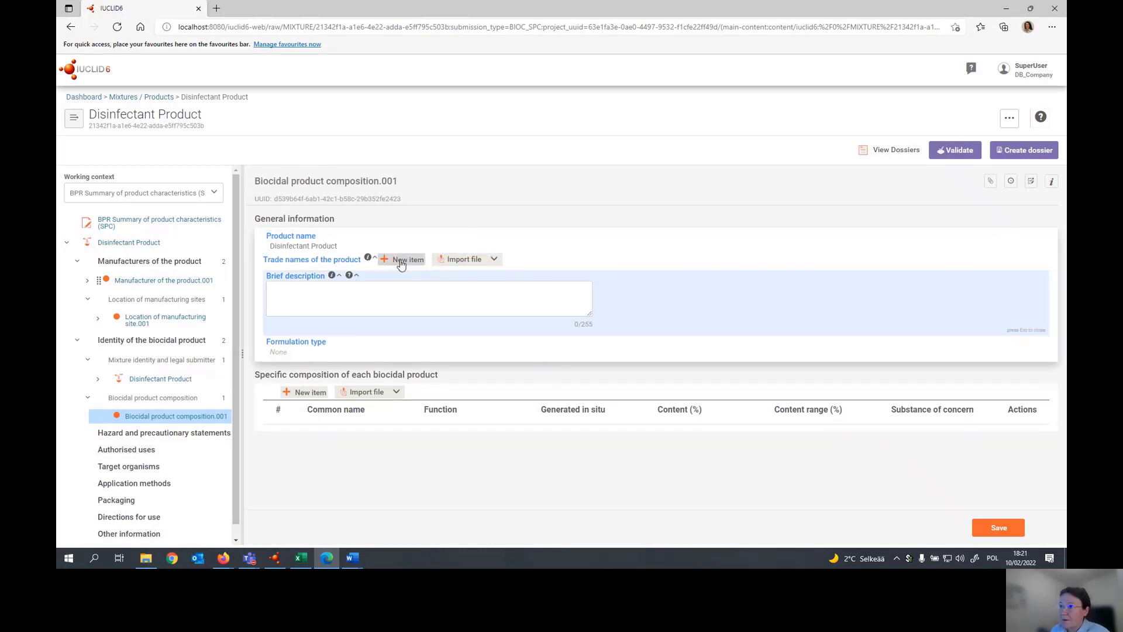
left_click(399, 261)
left_click(328, 292)
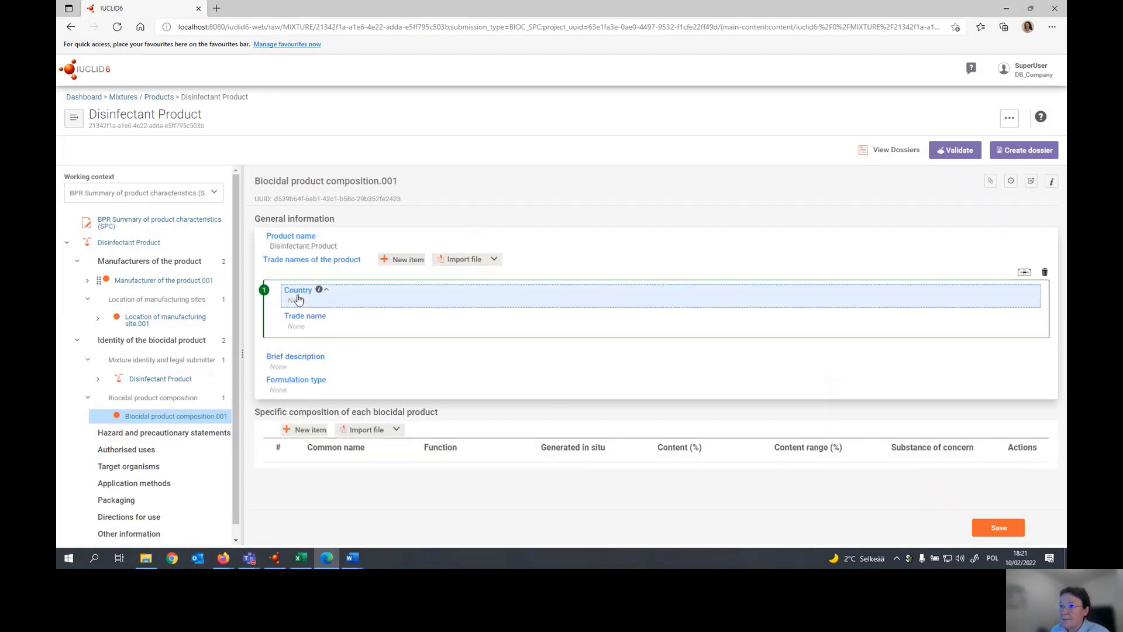
left_click(302, 307)
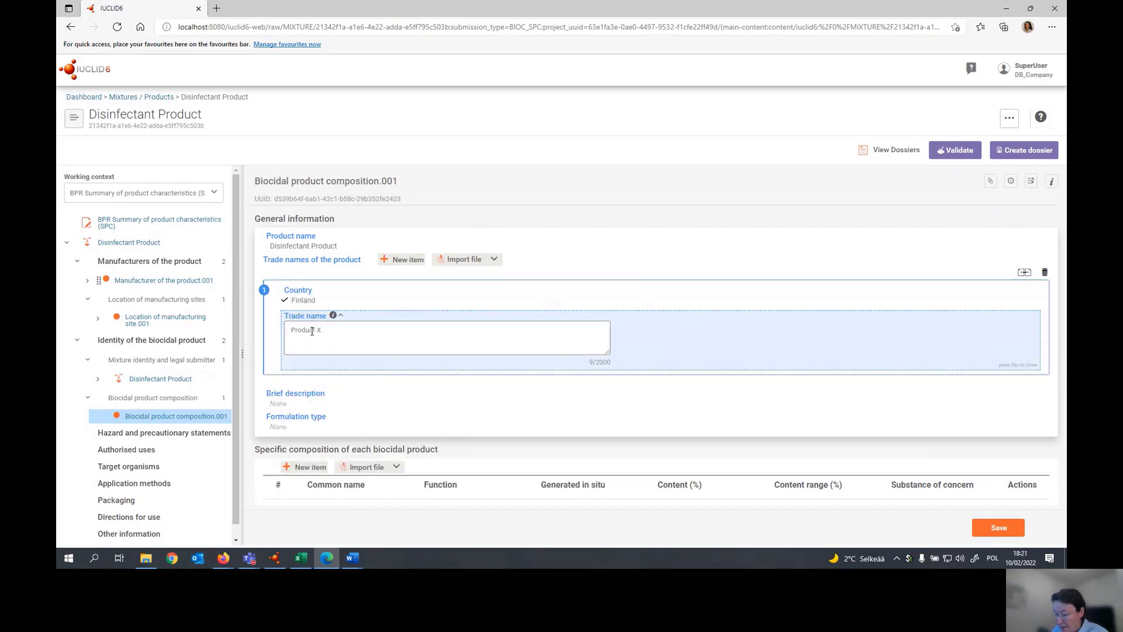
- Set the formulation type to AL Any other liquid and enter the brief description "Details on the formulation"
left_click(296, 425)
left_click(296, 398)
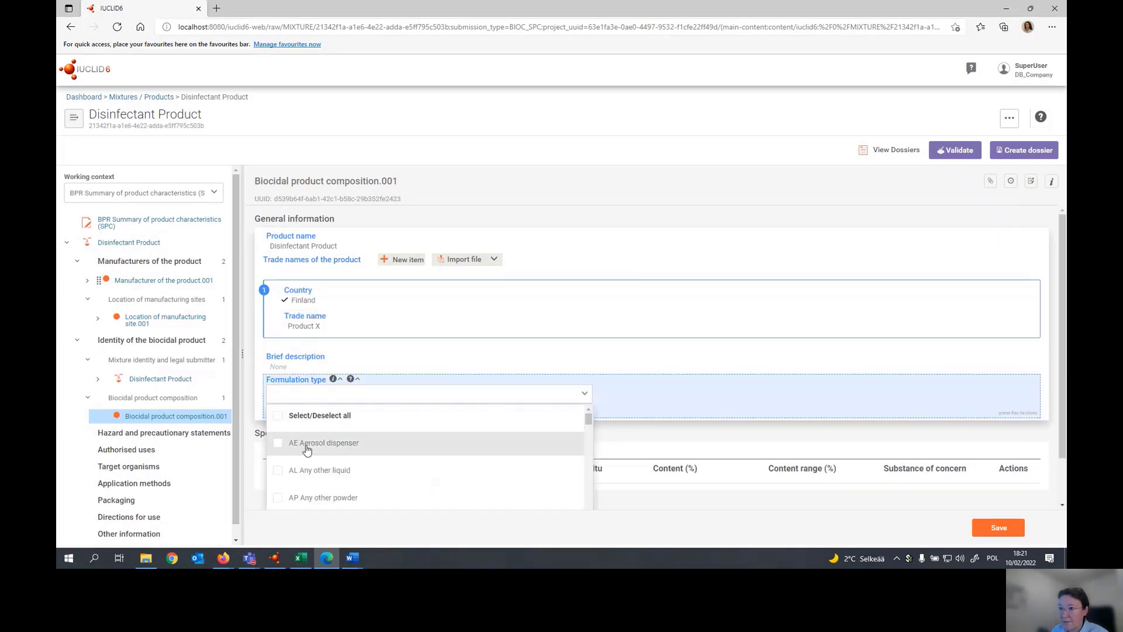
left_click(279, 470)
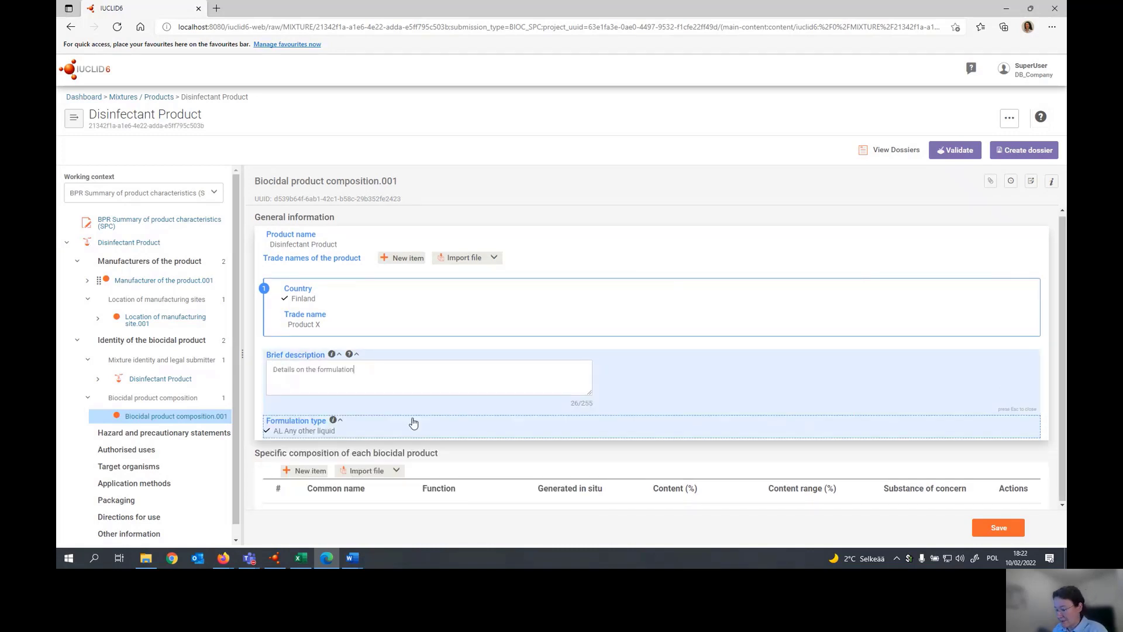
- Add an item to the specific composition and create its substance Sodium chloride, linked to the sodium chloride reference substance 7647-14-5
left_click(308, 470)
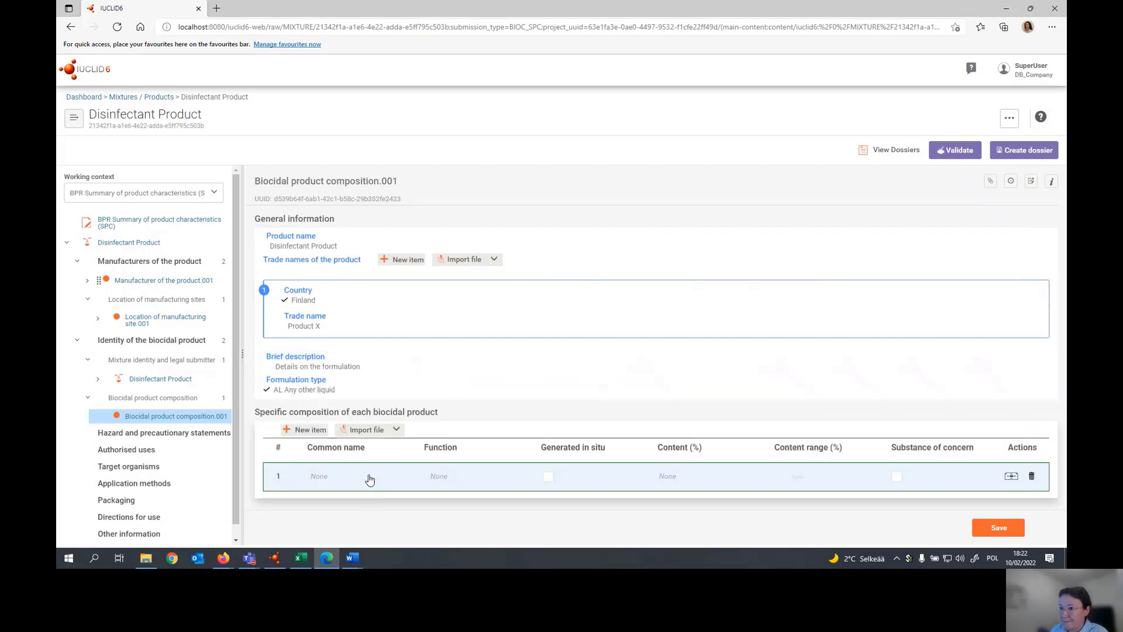
left_click(368, 478)
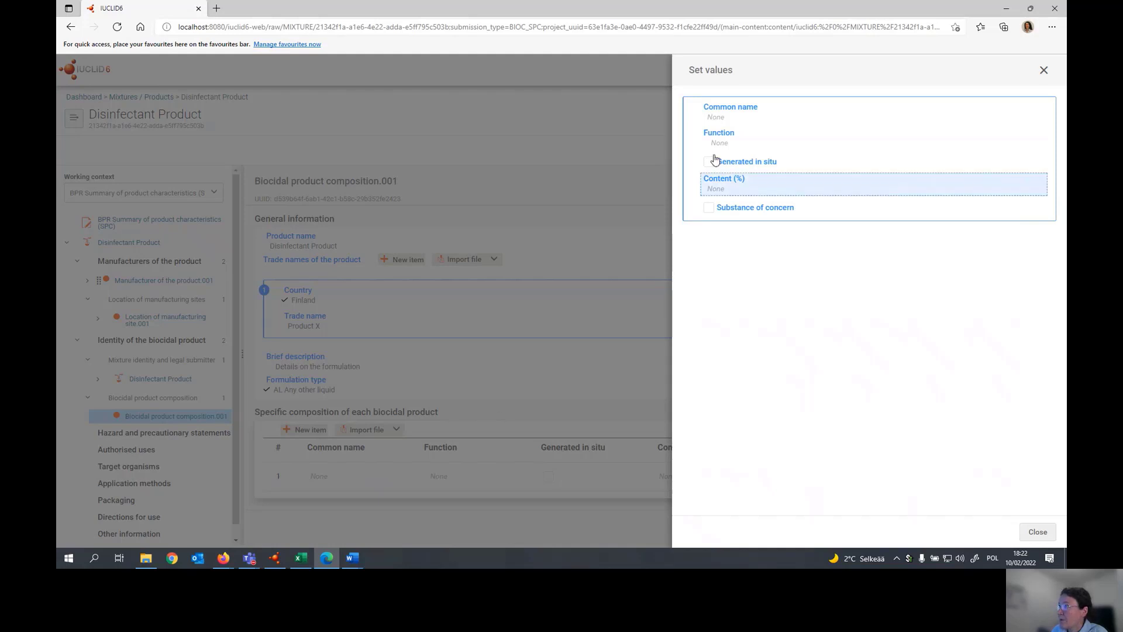
left_click(720, 118)
left_click(722, 119)
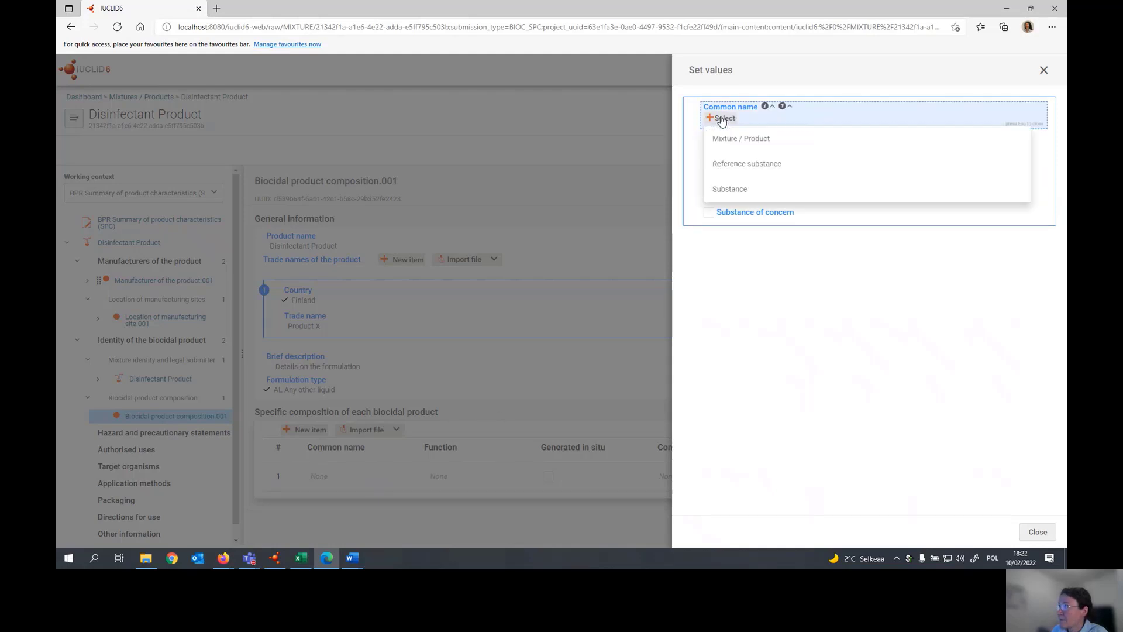
left_click(738, 190)
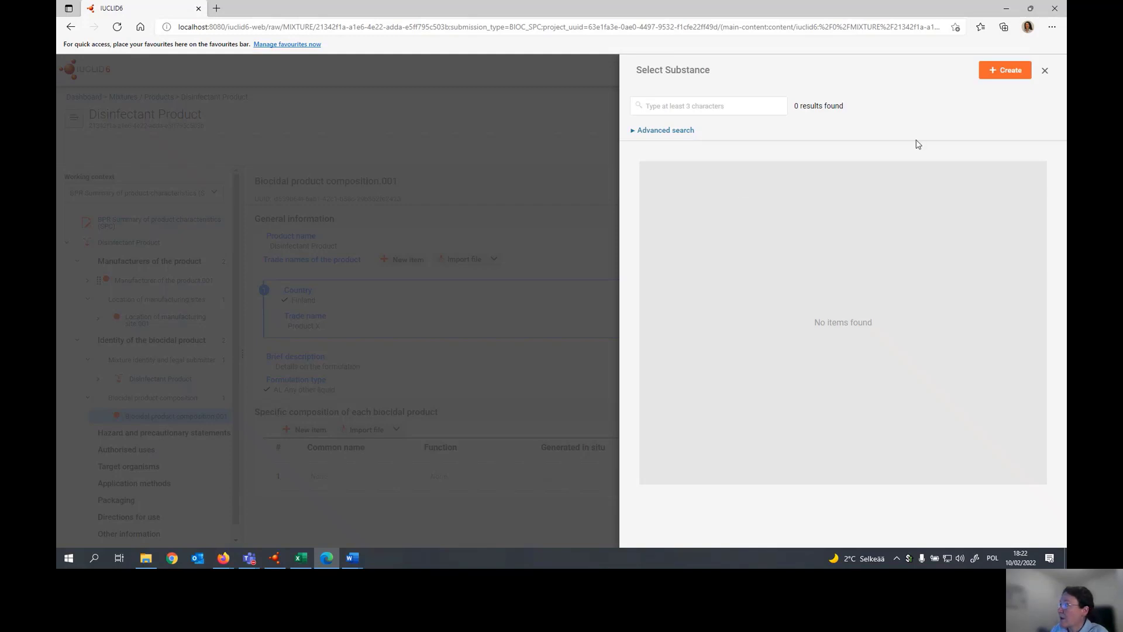
left_click(996, 72)
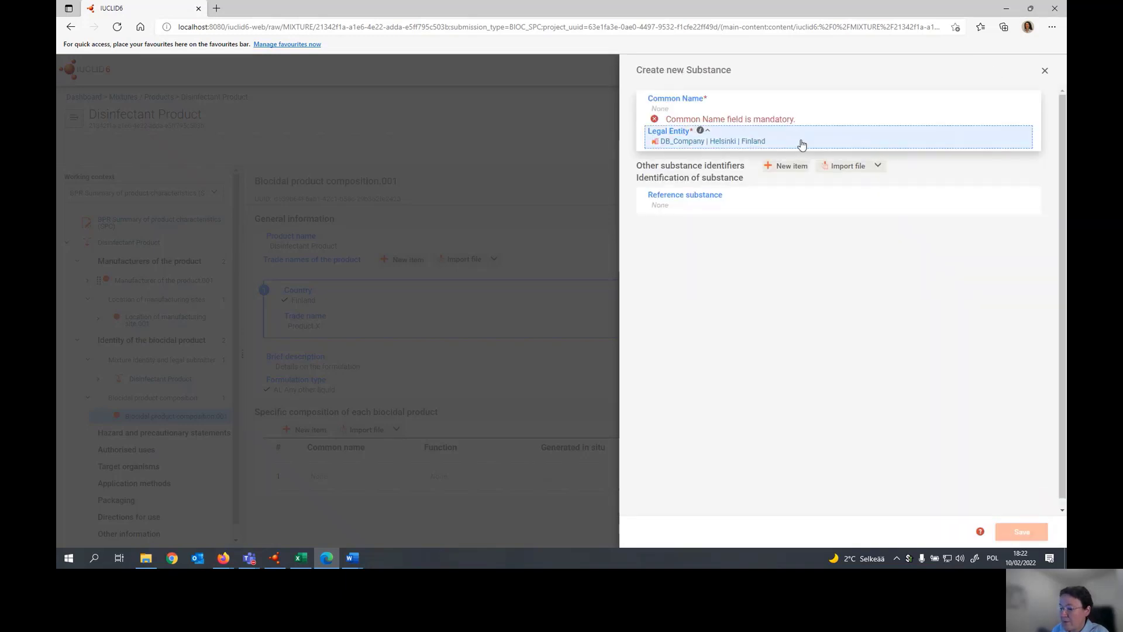
left_click(702, 110)
type("Sodium chloride")
left_click(663, 234)
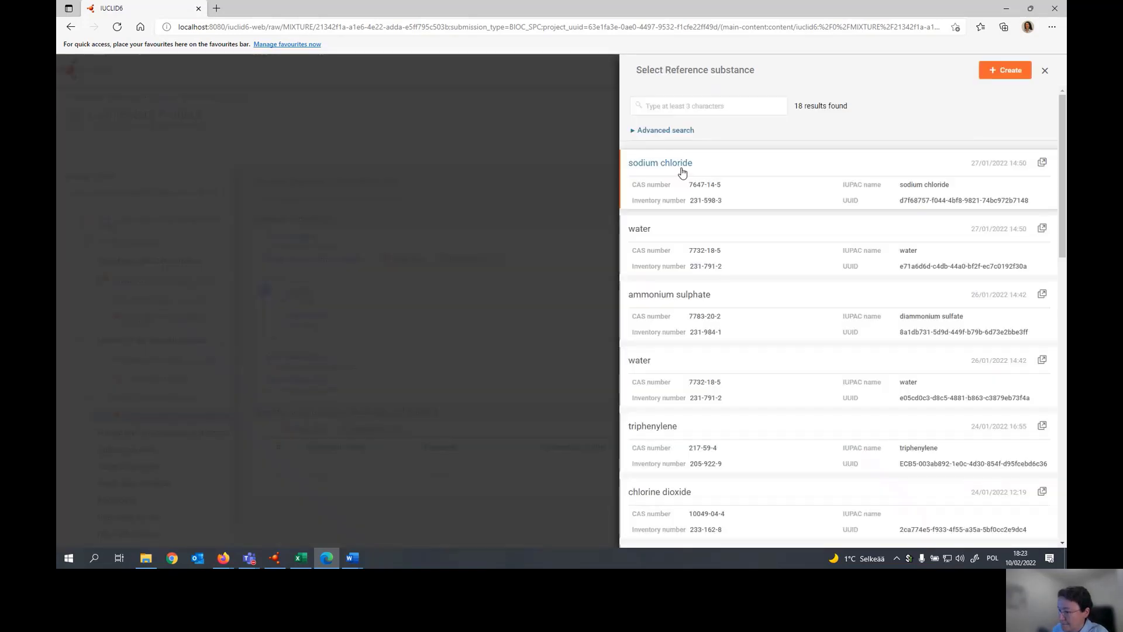
left_click(682, 169)
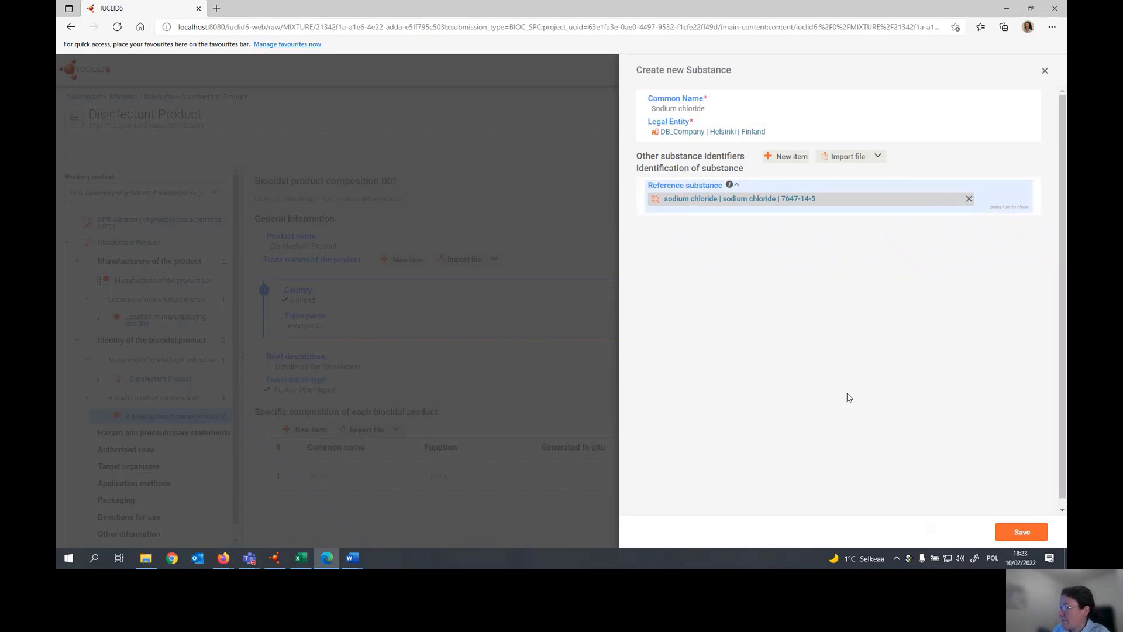
left_click(1022, 533)
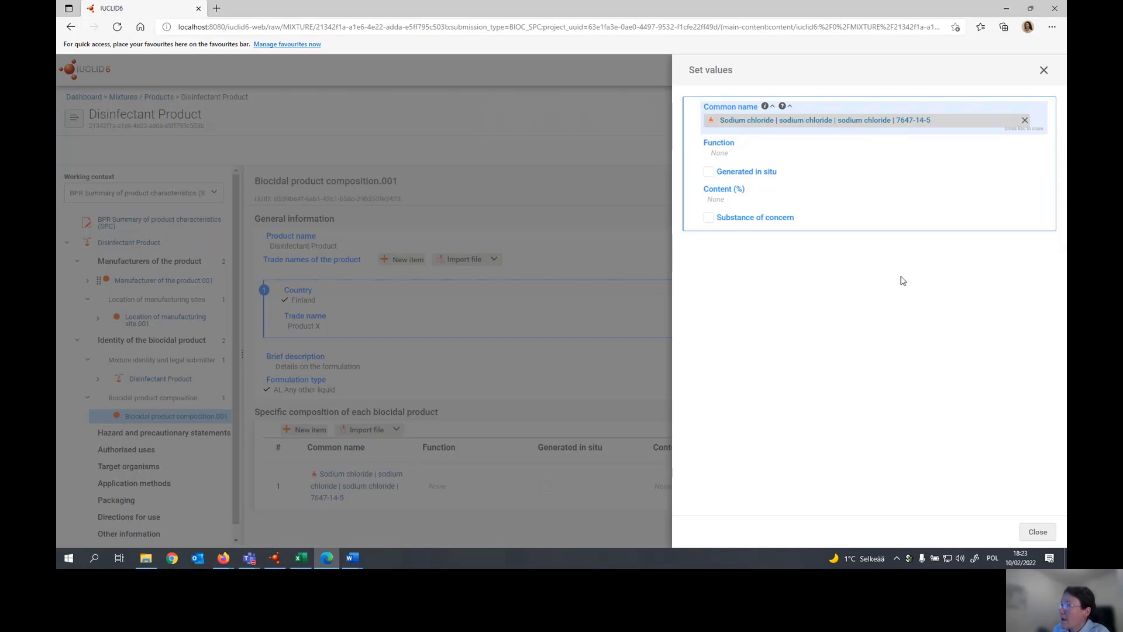
- Set the sodium chloride item's function to active substance and its content to ca. 10 % (w/w), and save the composition
left_click(728, 147)
left_click(728, 147)
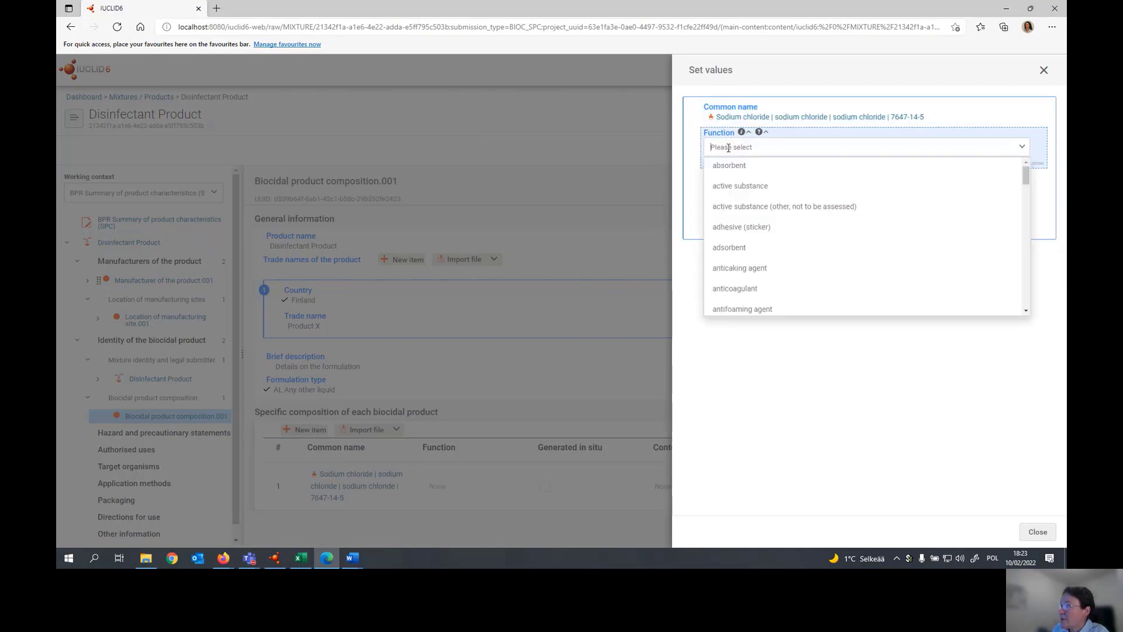
left_click(741, 186)
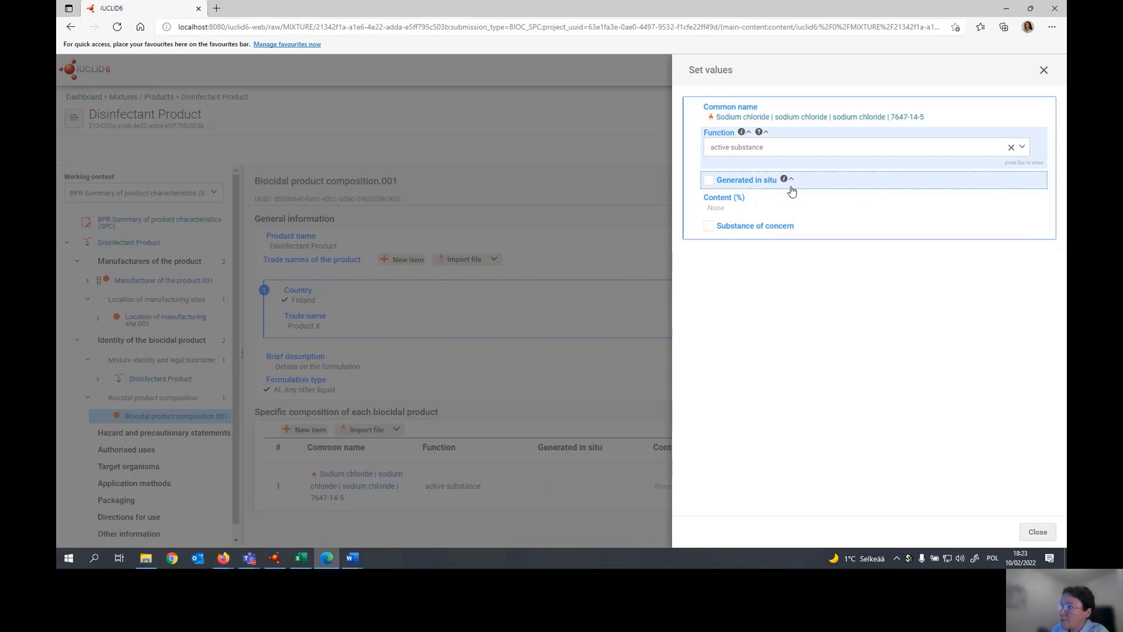
left_click(726, 203)
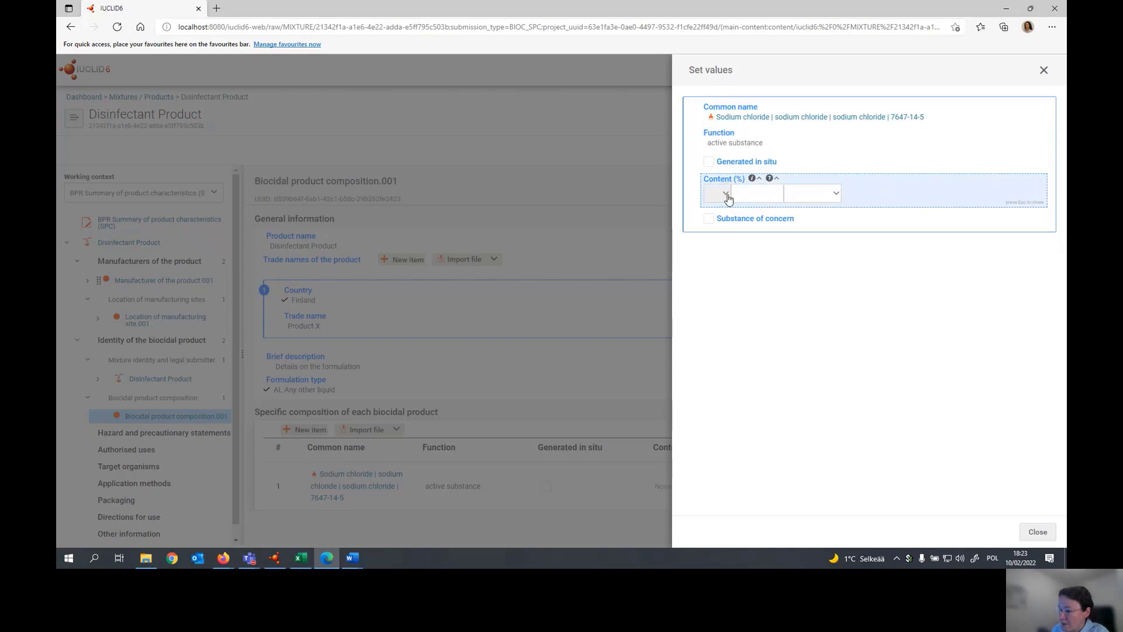
left_click(729, 199)
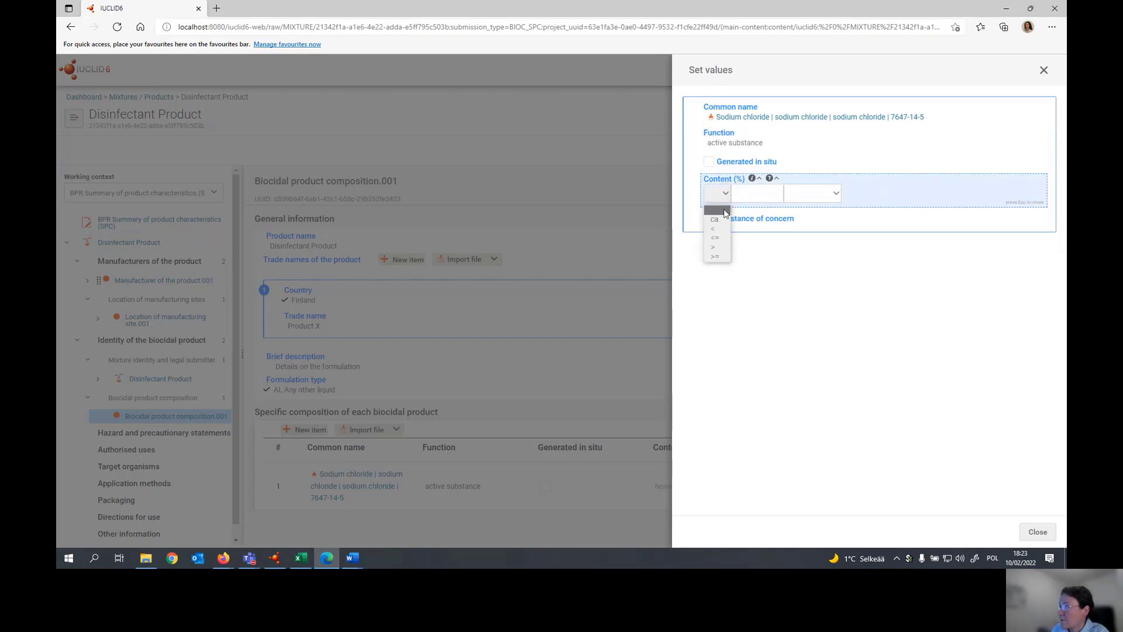
left_click(715, 220)
type("10")
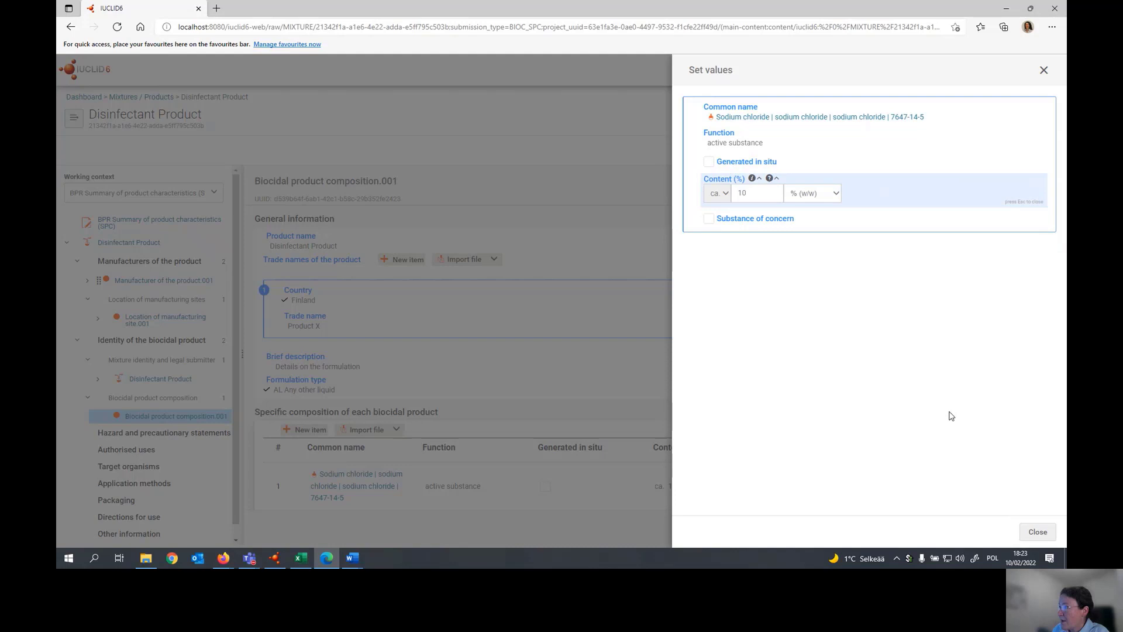
left_click(1039, 533)
left_click(993, 529)
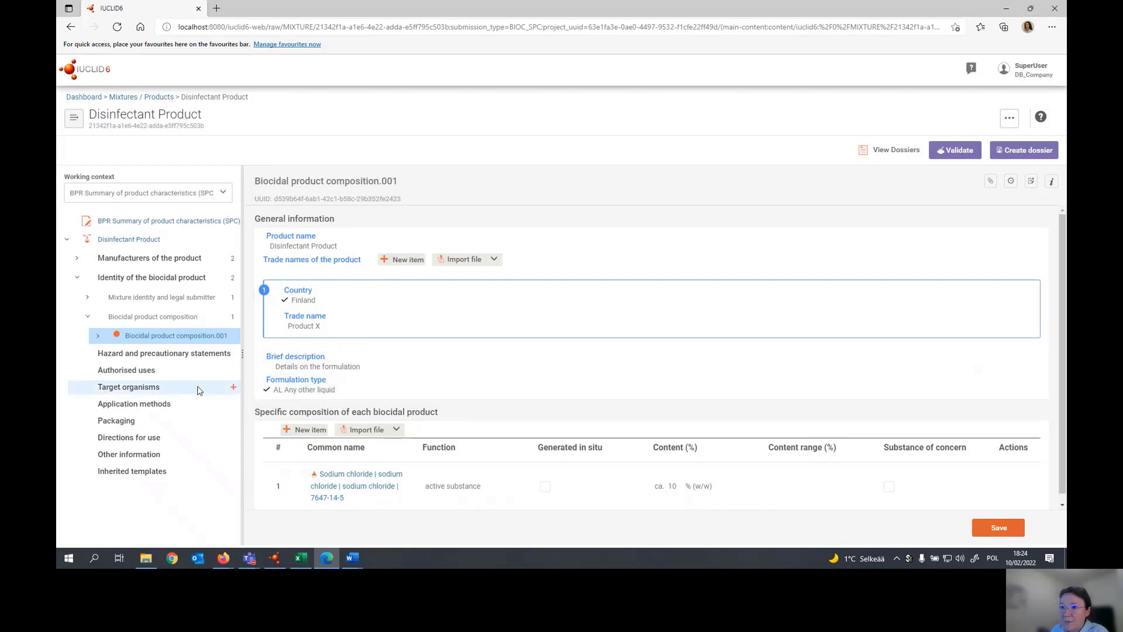
- Add a manufacturer of the active substance record under Sodium chloride, assign AS Company as the manufacturer, and save it
left_click_drag(244, 354, 311, 354)
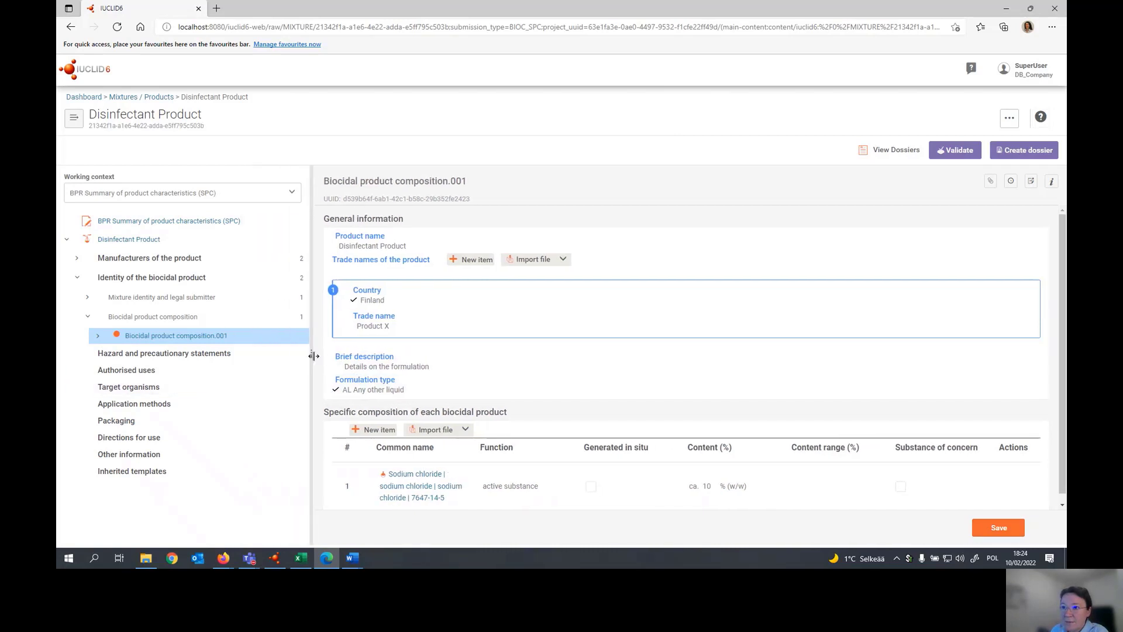
left_click(98, 336)
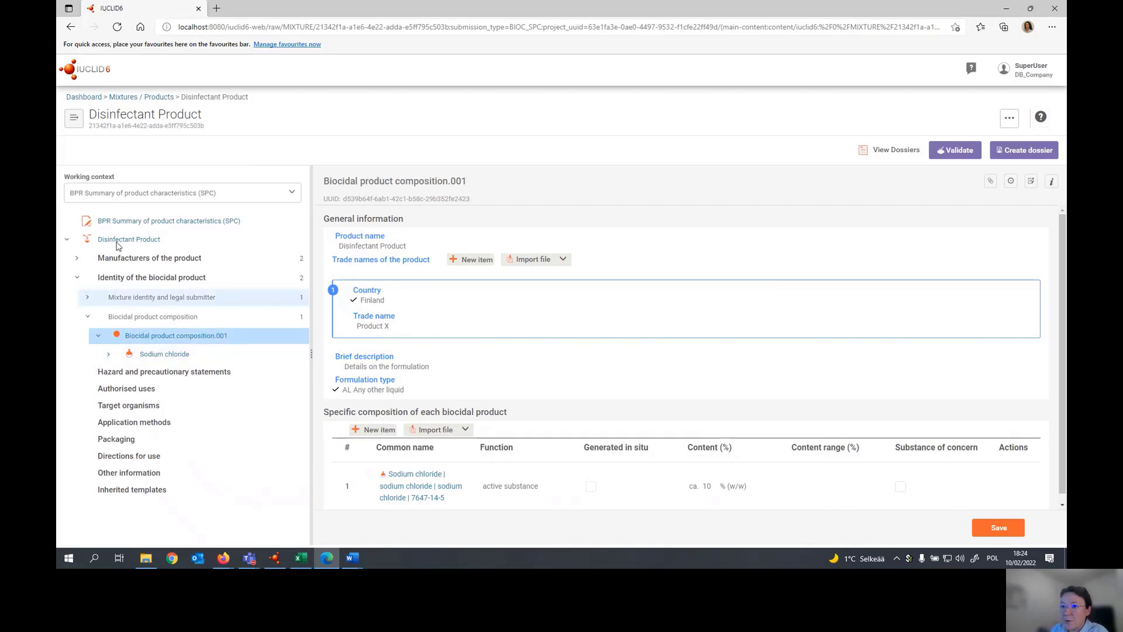
left_click(110, 355)
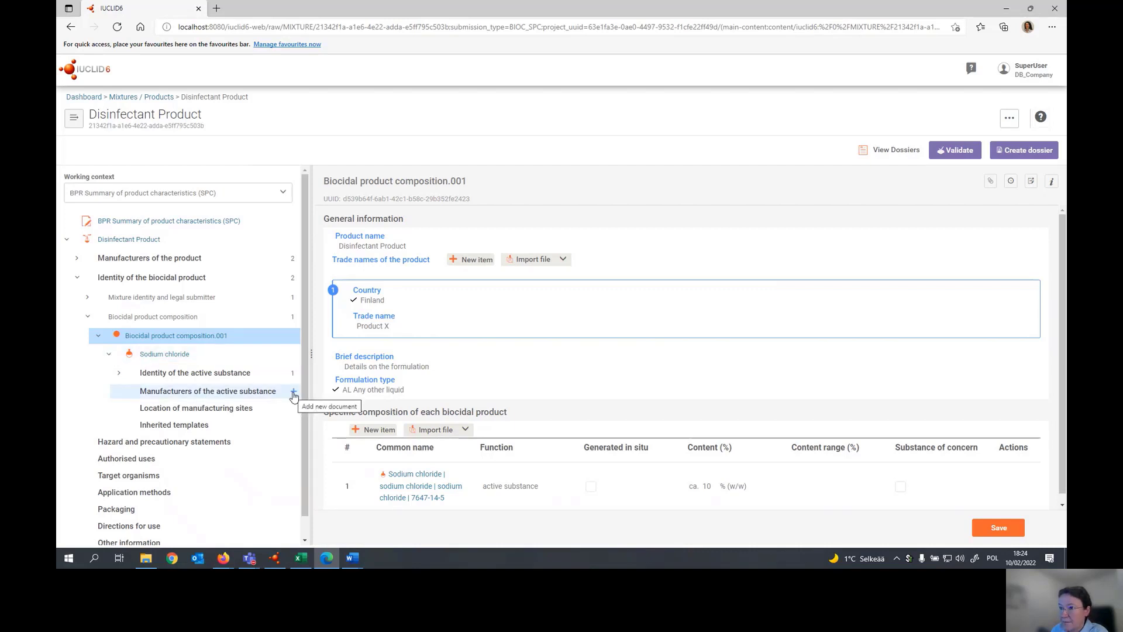
left_click(294, 392)
left_click(348, 234)
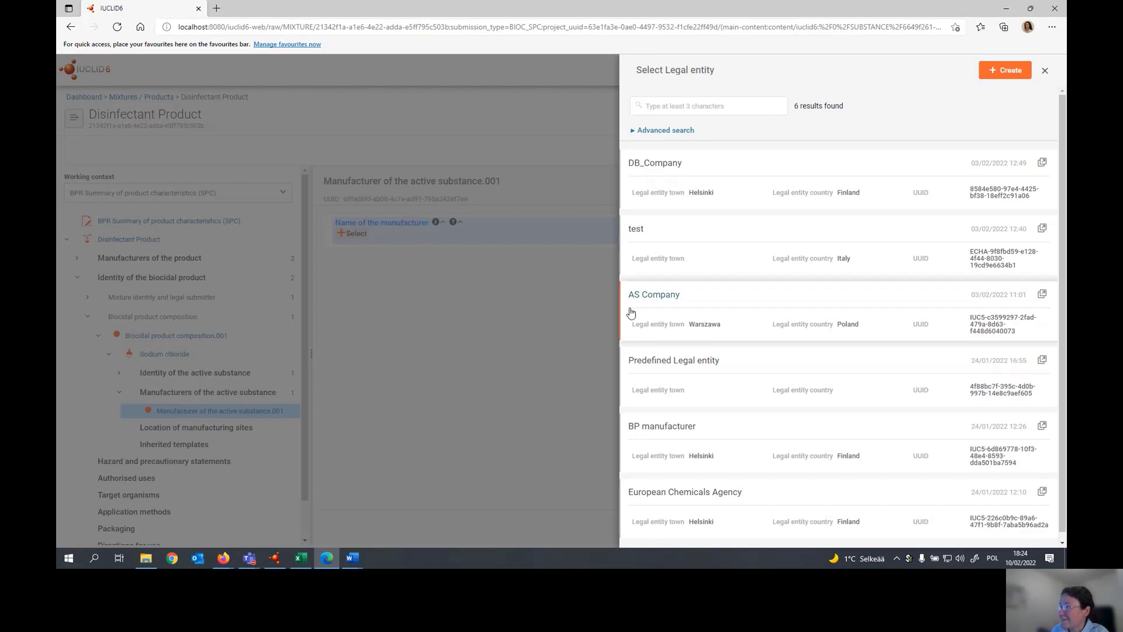
left_click(665, 311)
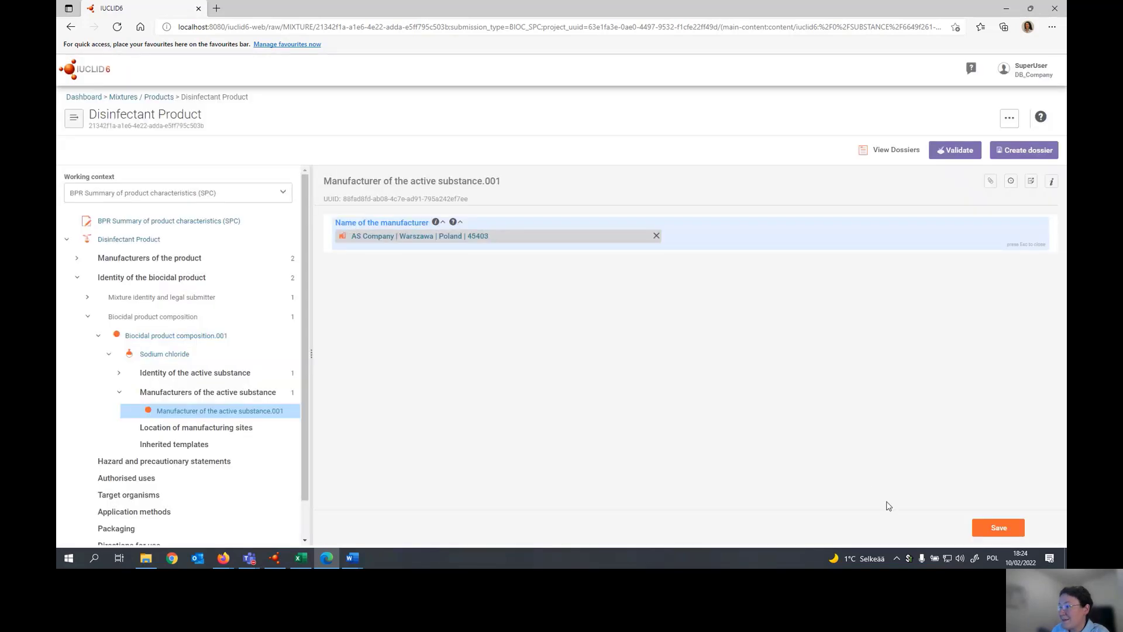
left_click(997, 528)
- Add a Hazard and precautionary statements record with hazard statement H200: Unstable explosives and precautionary statement P101, and save it
left_click_drag(306, 316, 306, 379)
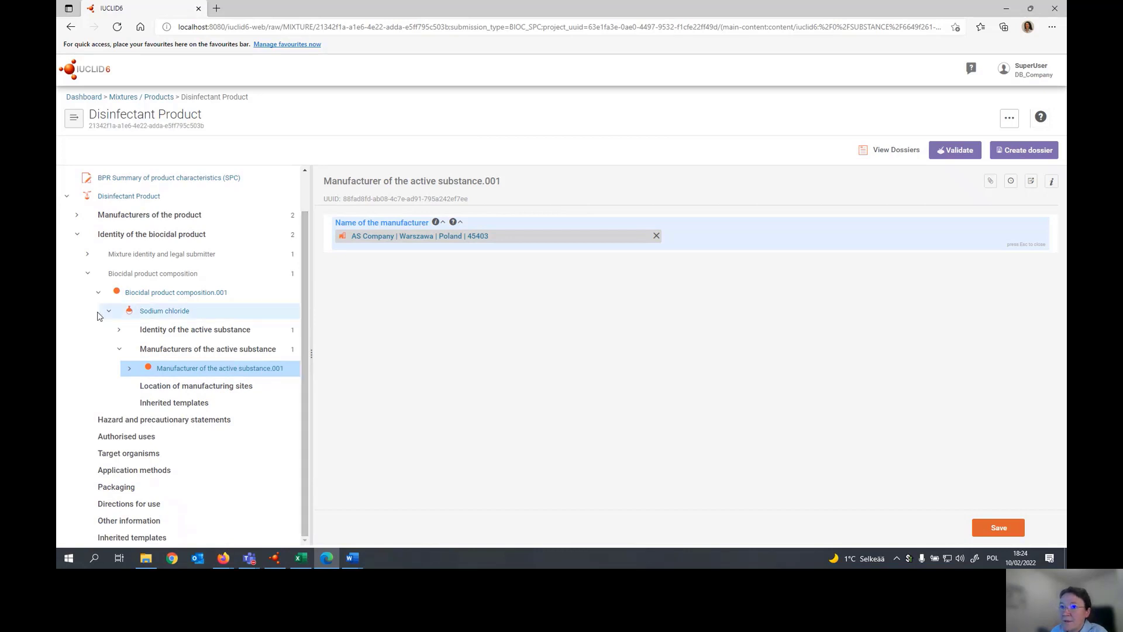
left_click(88, 273)
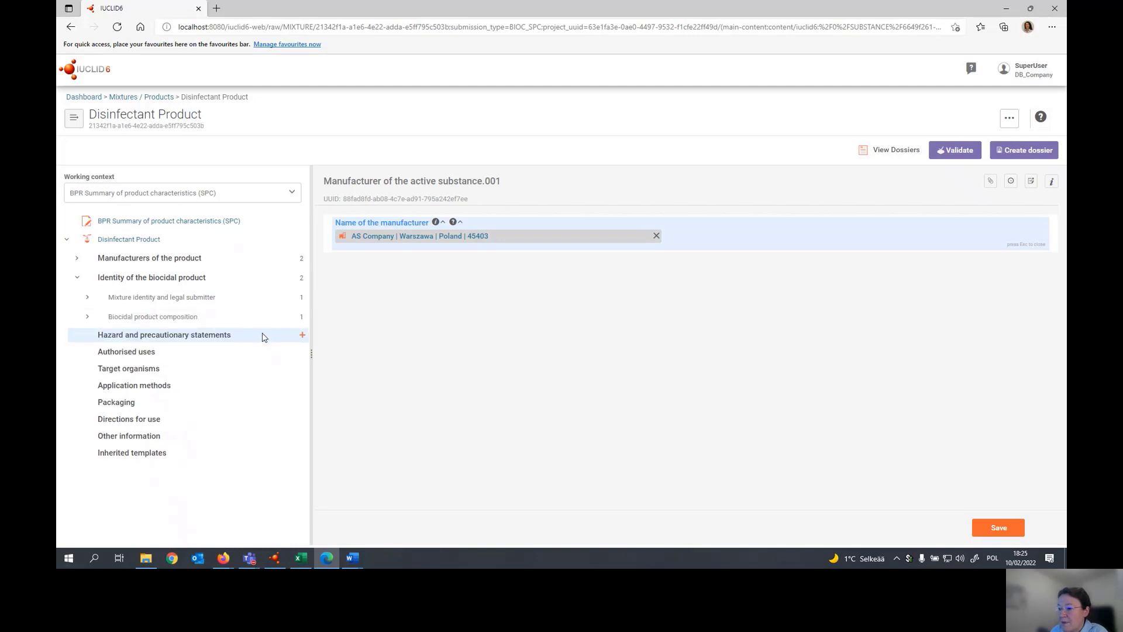
left_click(301, 336)
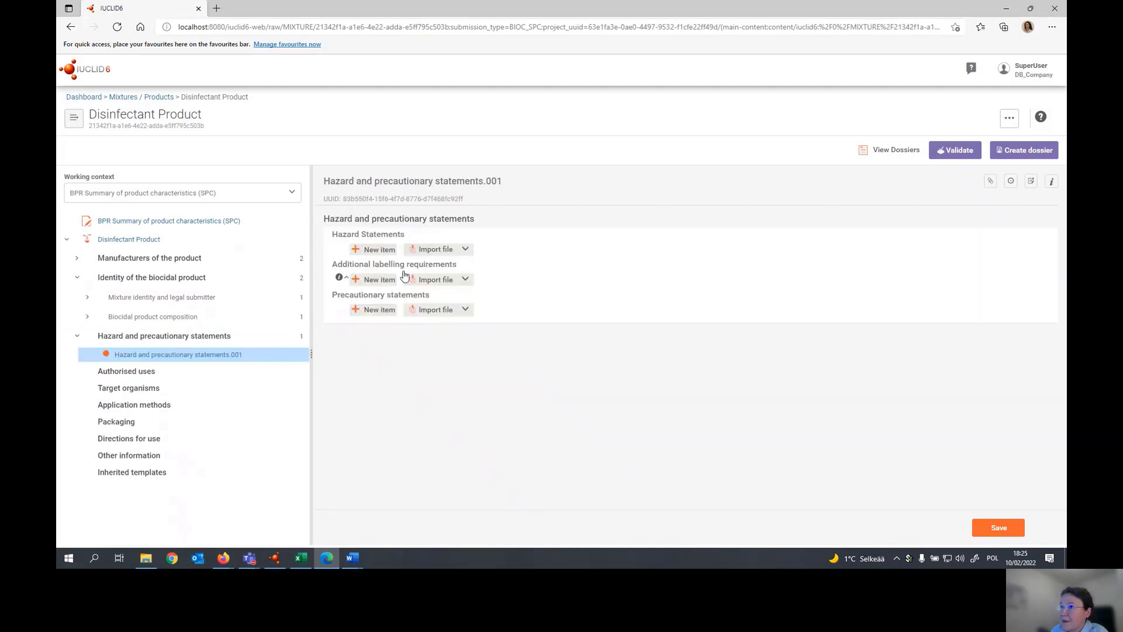
left_click(381, 252)
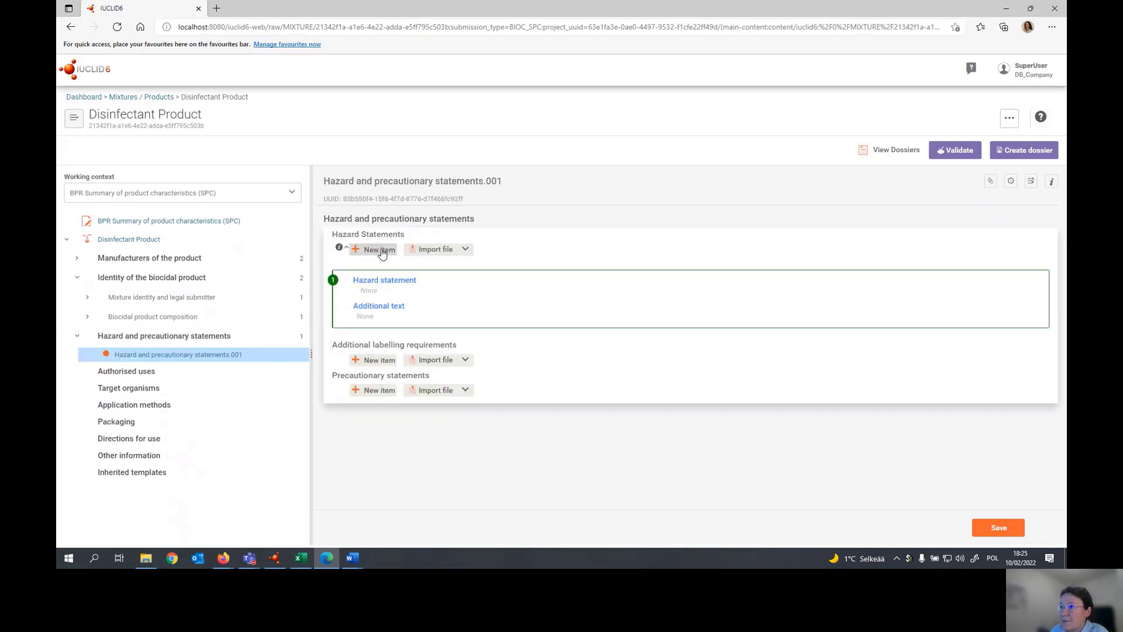
left_click(376, 281)
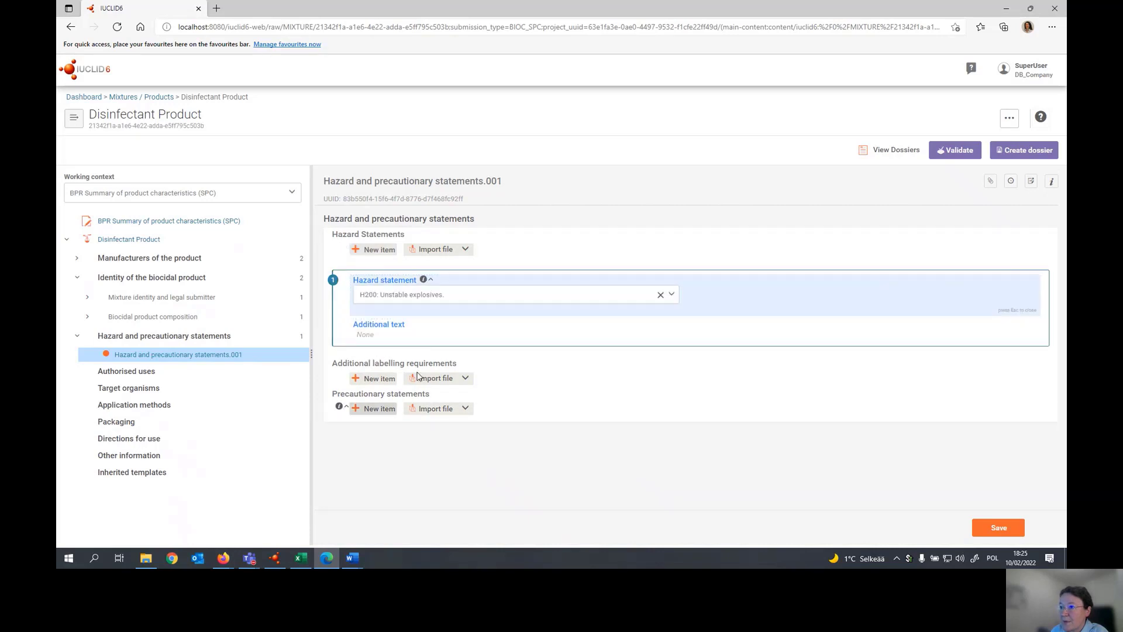
left_click(376, 409)
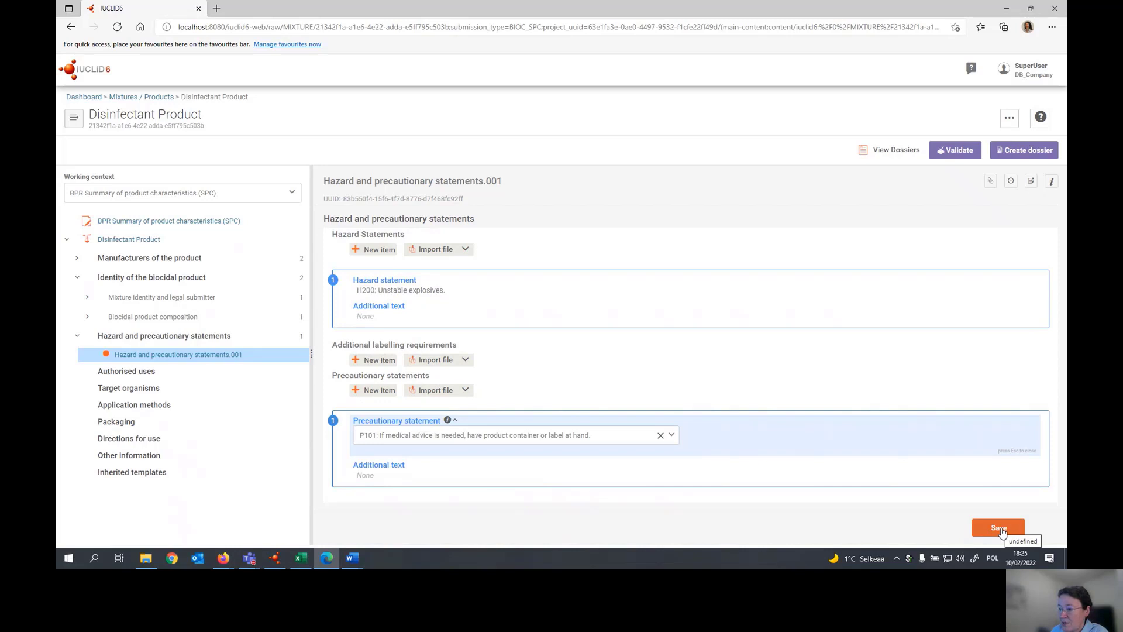
left_click(1000, 529)
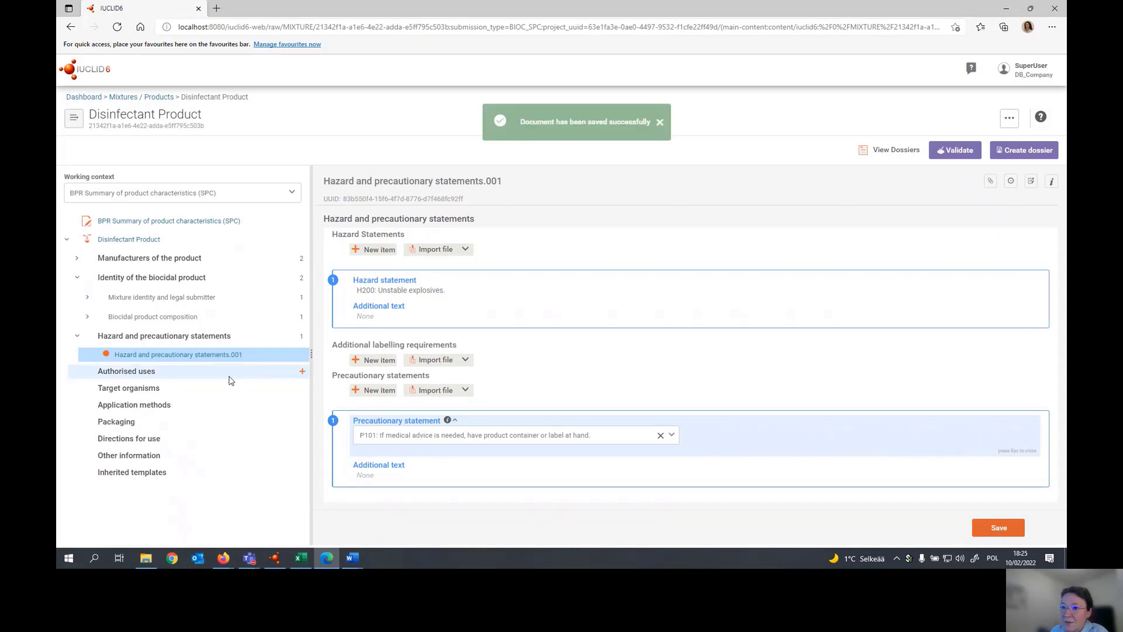
- Add an authorised use record with EU BPR Product type 1: Human hygiene (Disinfectants) and the title "Disinfectant of surfaces"
left_click(304, 374)
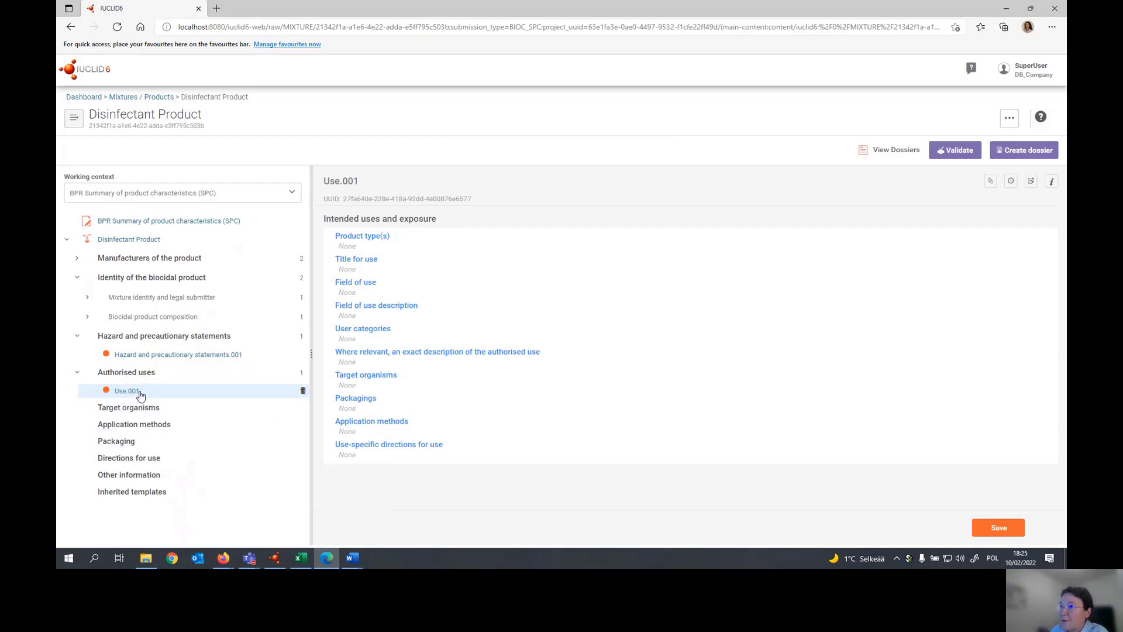
left_click(362, 243)
left_click(341, 301)
left_click(327, 307)
left_click(340, 309)
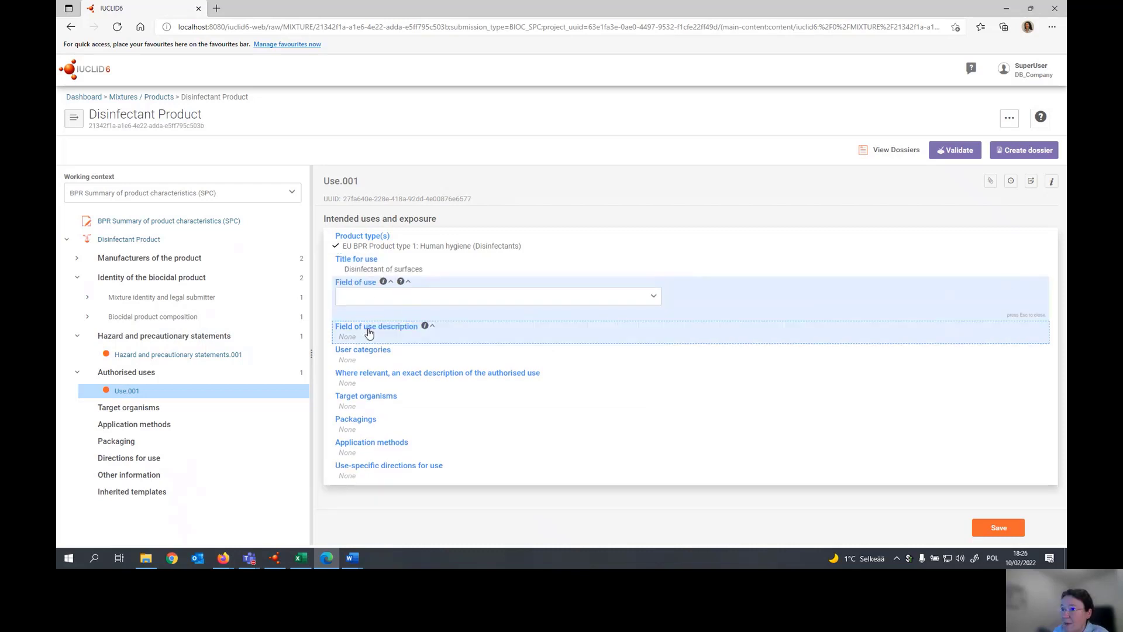
- Set the authorised use's field of use to indoor use
left_click(351, 335)
left_click(357, 290)
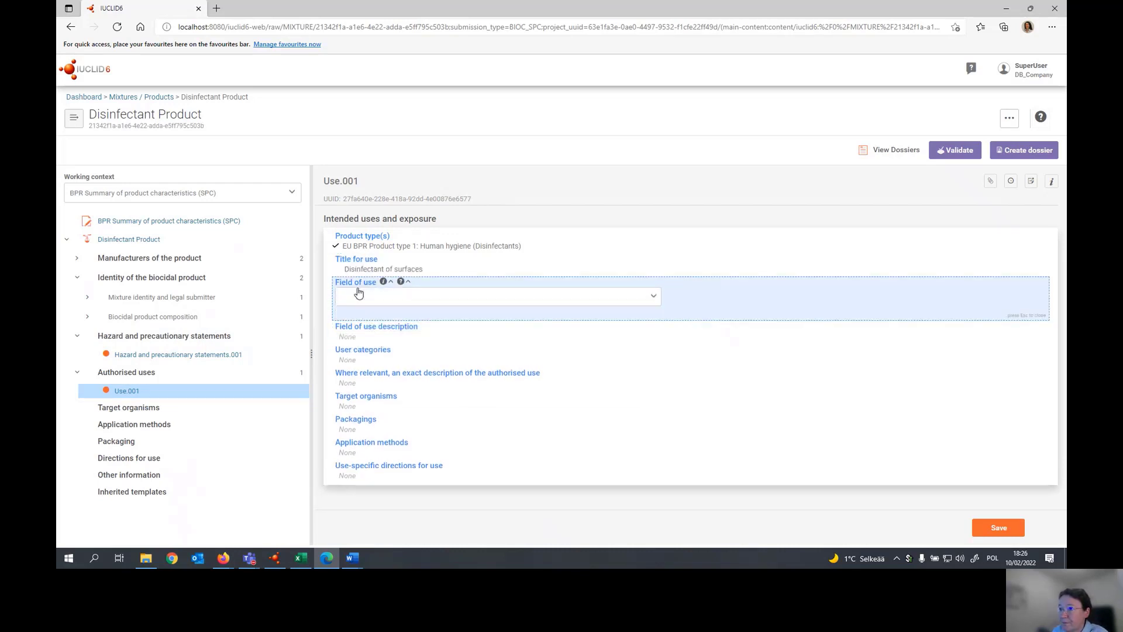
left_click(359, 297)
left_click(364, 349)
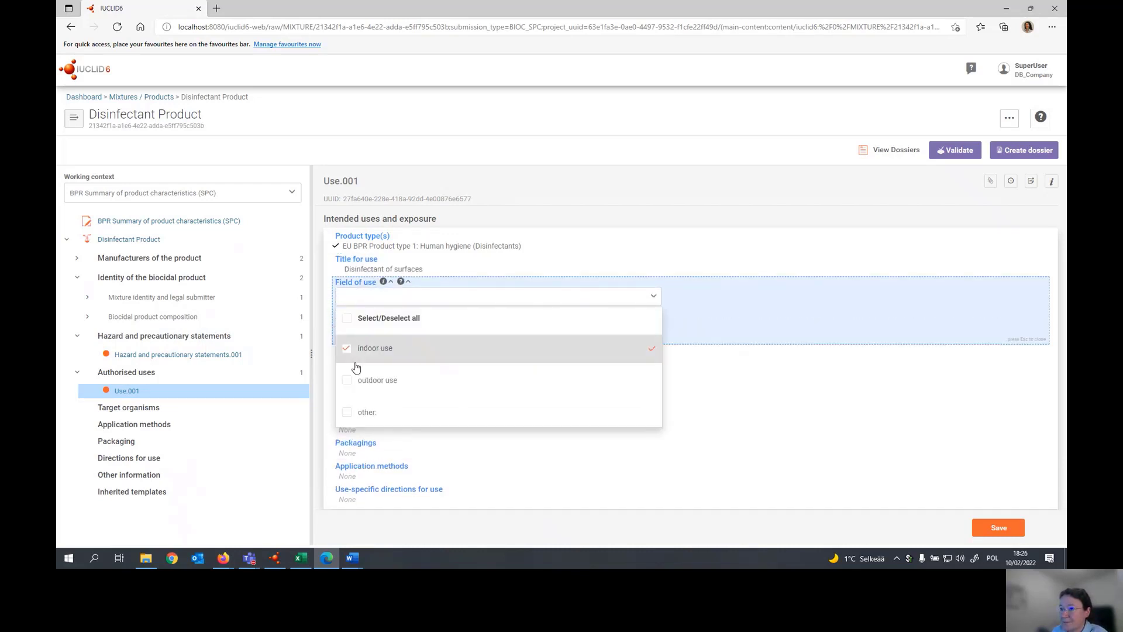
- Enter "additional details" as the authorised use's field of use description and set the user category to professional
left_click(355, 364)
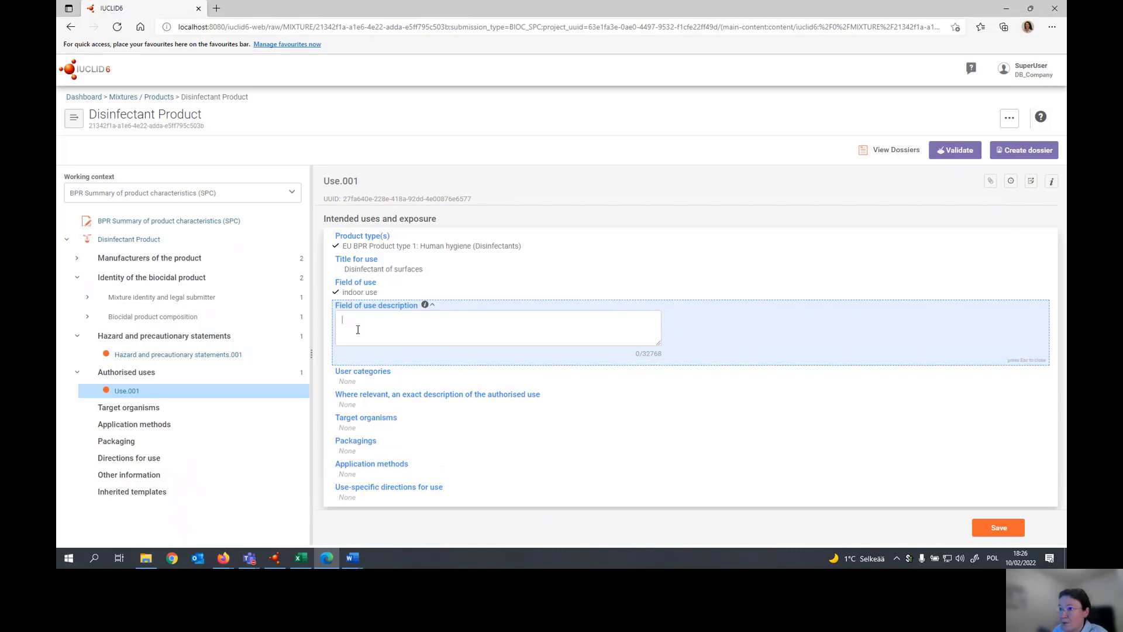
type("additional details")
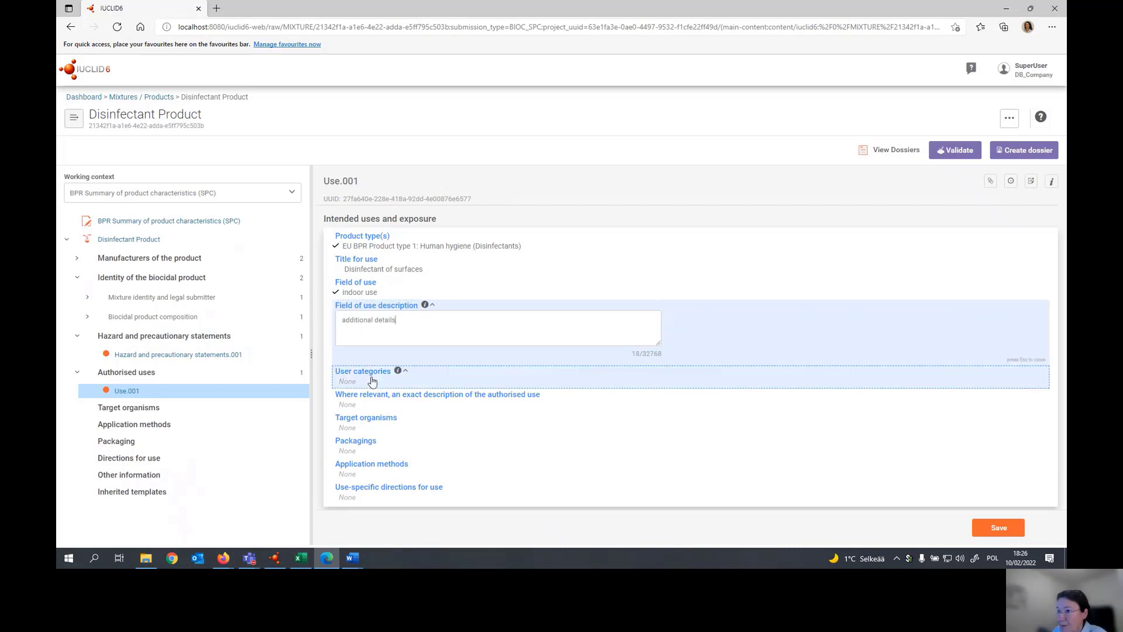
left_click(364, 375)
left_click(363, 341)
left_click(378, 458)
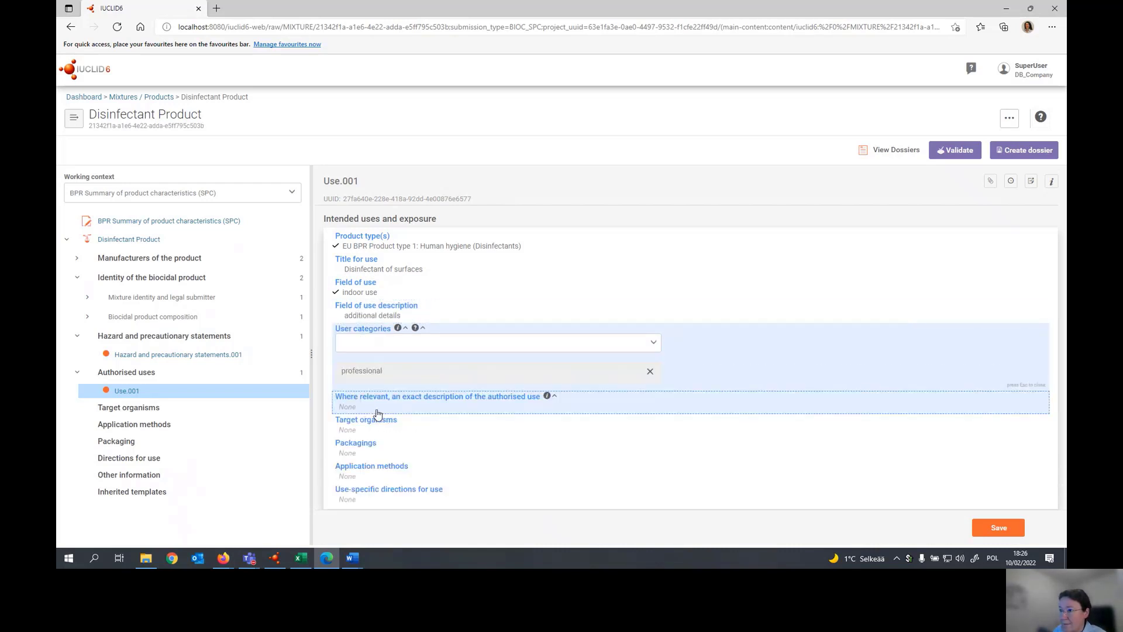
- Enter "an exact description of the use" as the exact description of the authorised use
left_click(376, 413)
type("an exact description of the use")
scroll(484, 494, "down", 1)
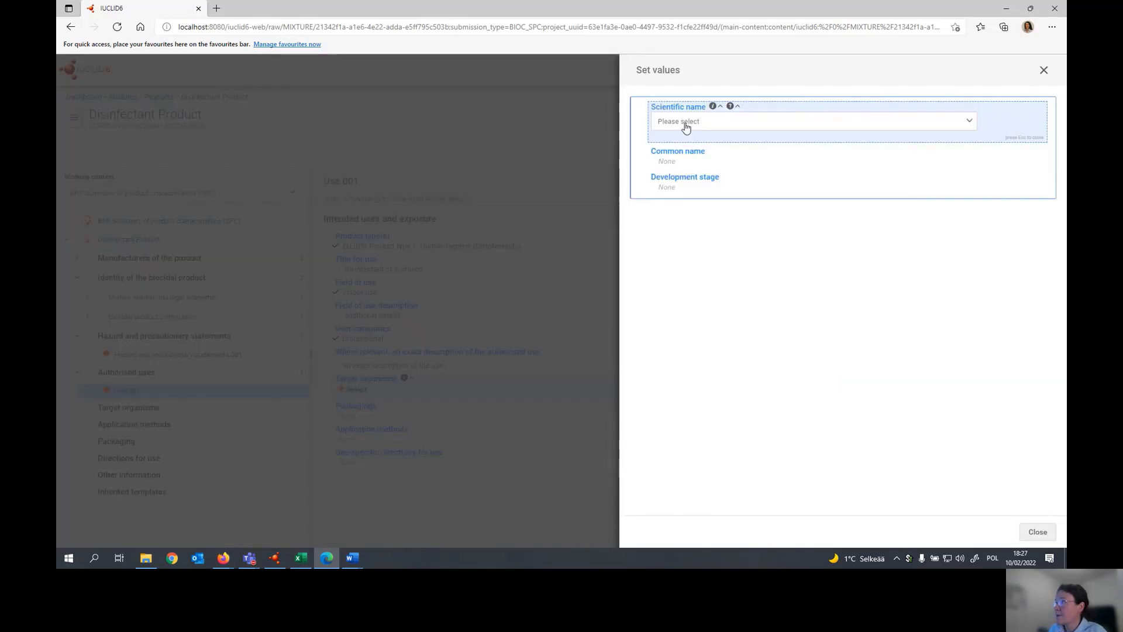
- Add the target organism Aerobacter spp. with common name "bacteria, aerobic Gram-negative" and development stage bacterial spores, and save the record
left_click(686, 123)
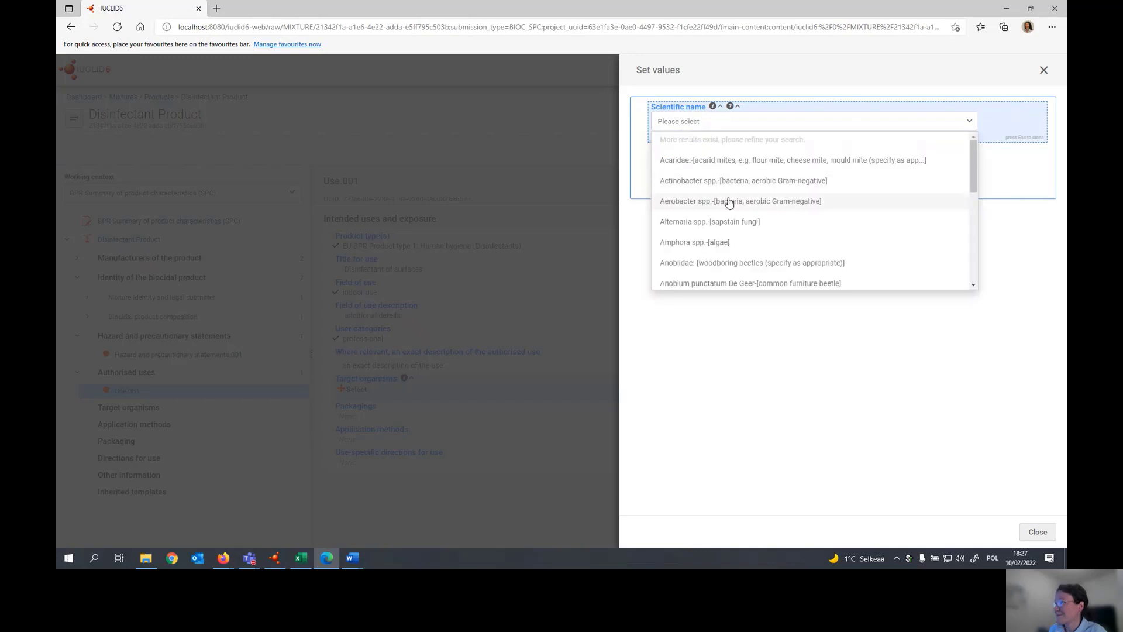
left_click(728, 202)
left_click(696, 206)
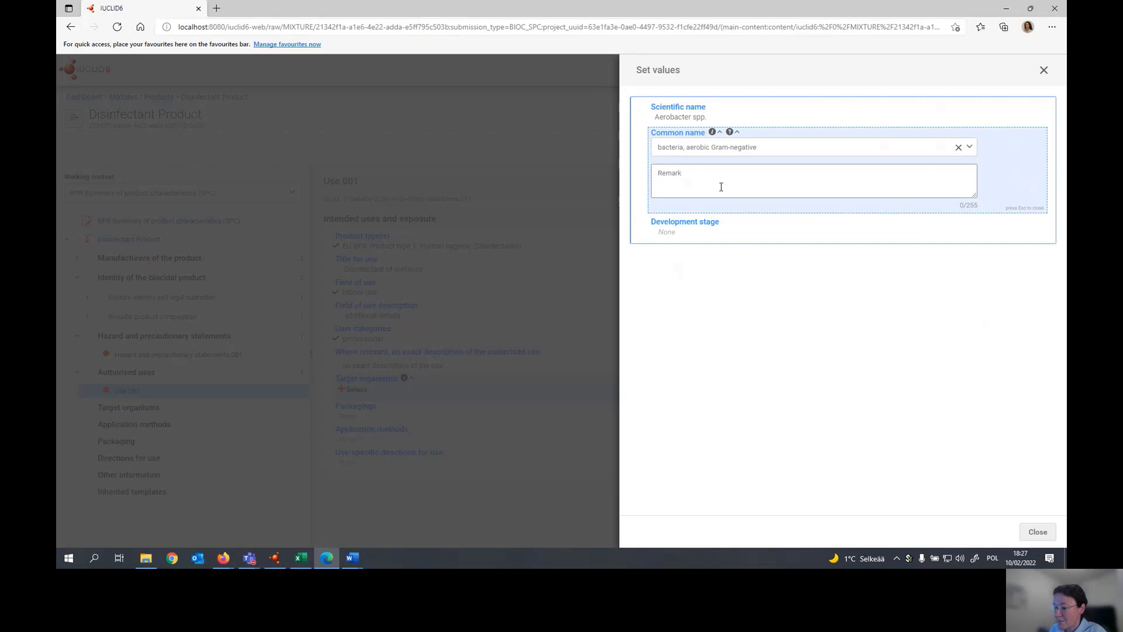
left_click(708, 232)
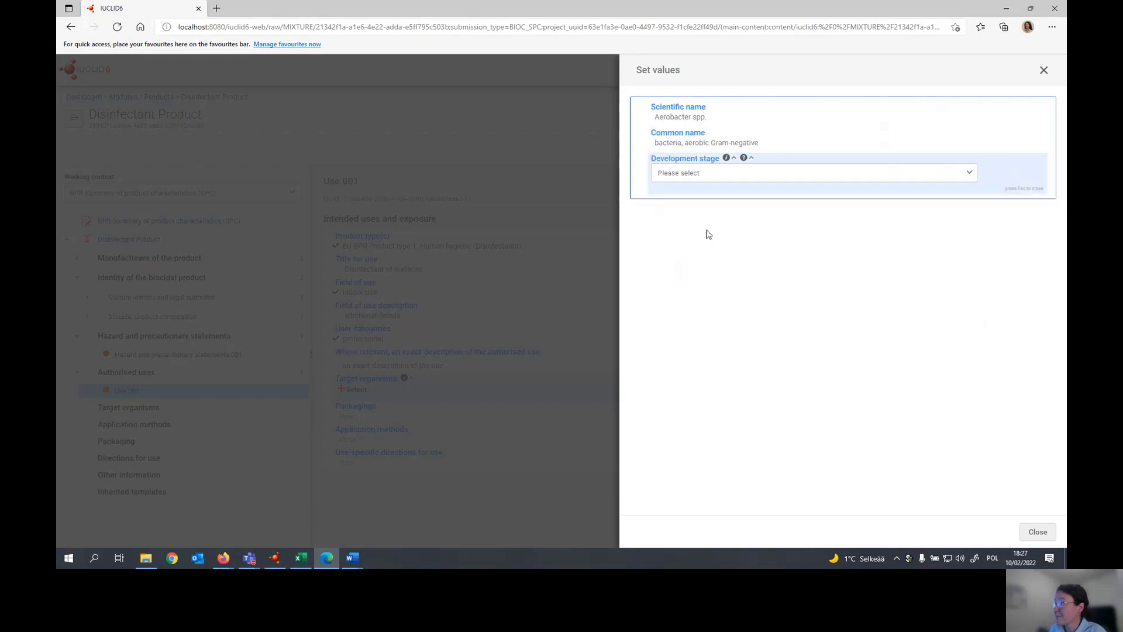
left_click(708, 231)
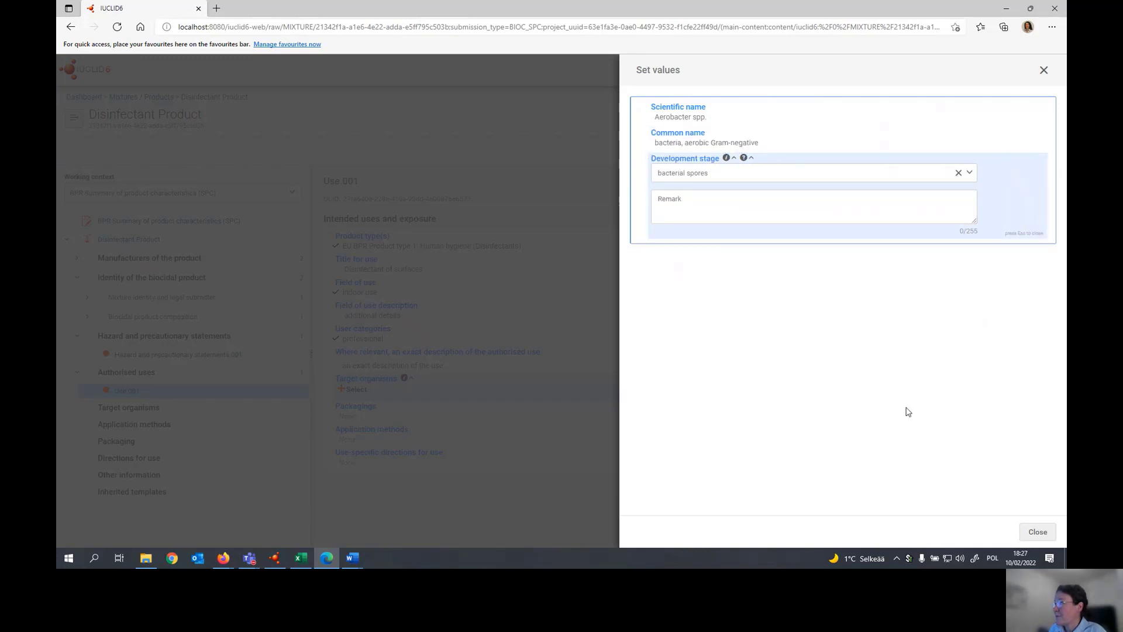
left_click(1037, 531)
left_click(1030, 532)
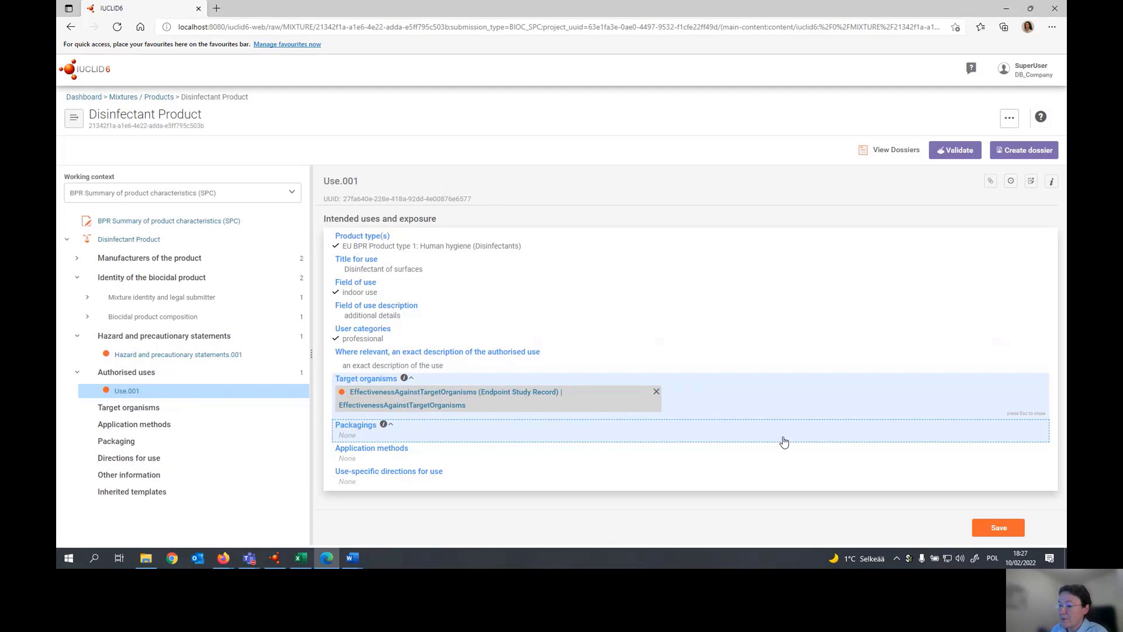
- Rename the linked target organisms record as "Target organisms for indoor use" and save it
left_click(455, 397)
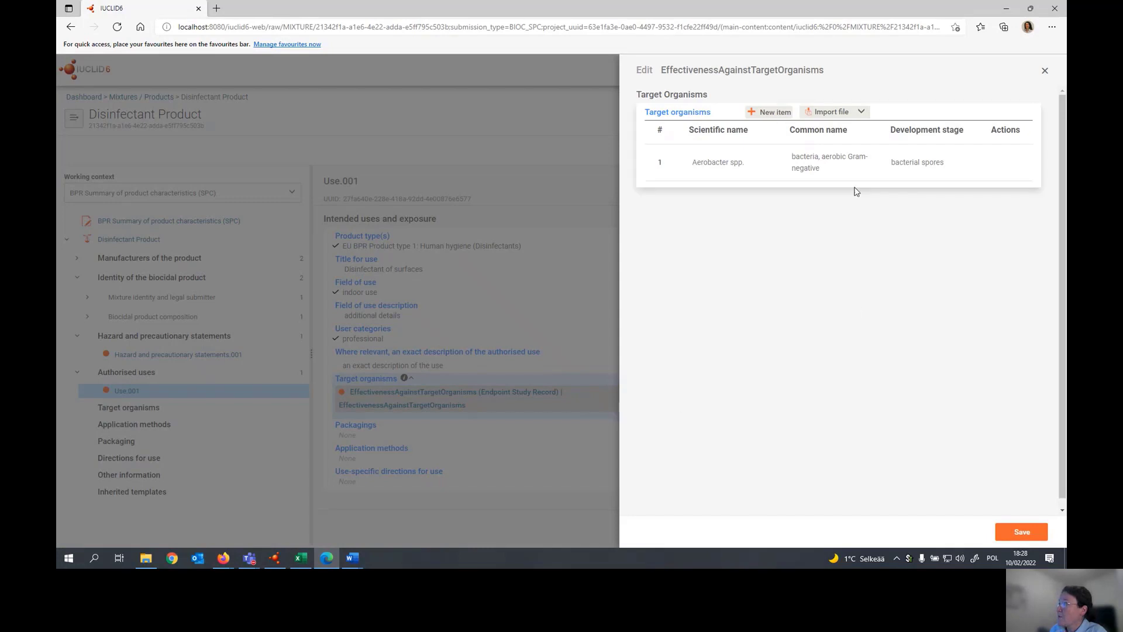
left_click_drag(834, 69, 659, 69)
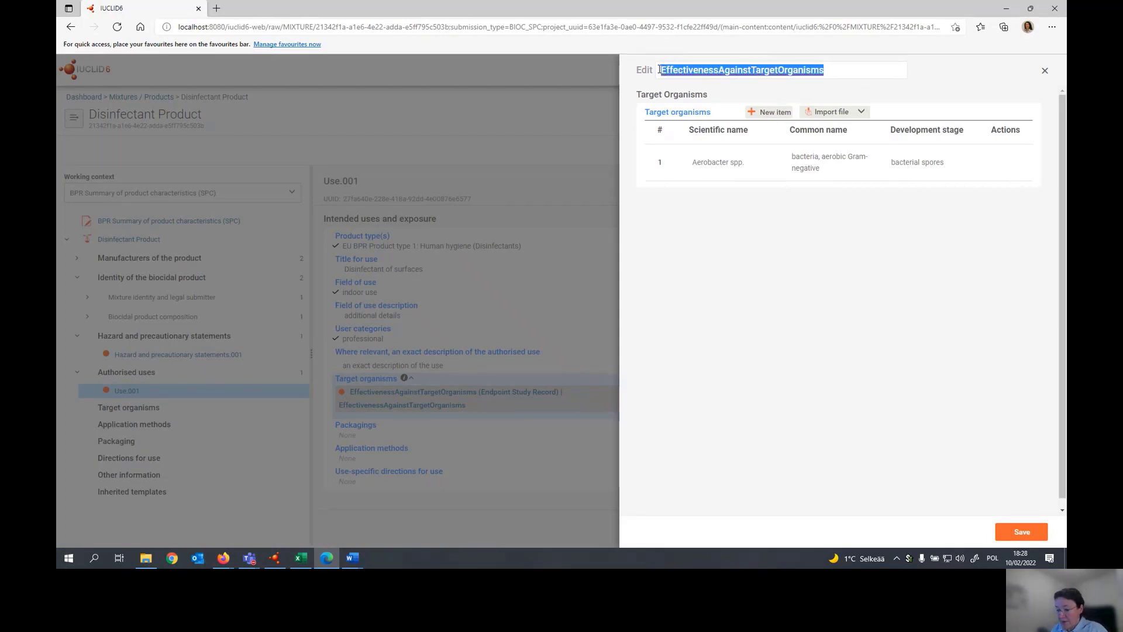
key("BackSpace")
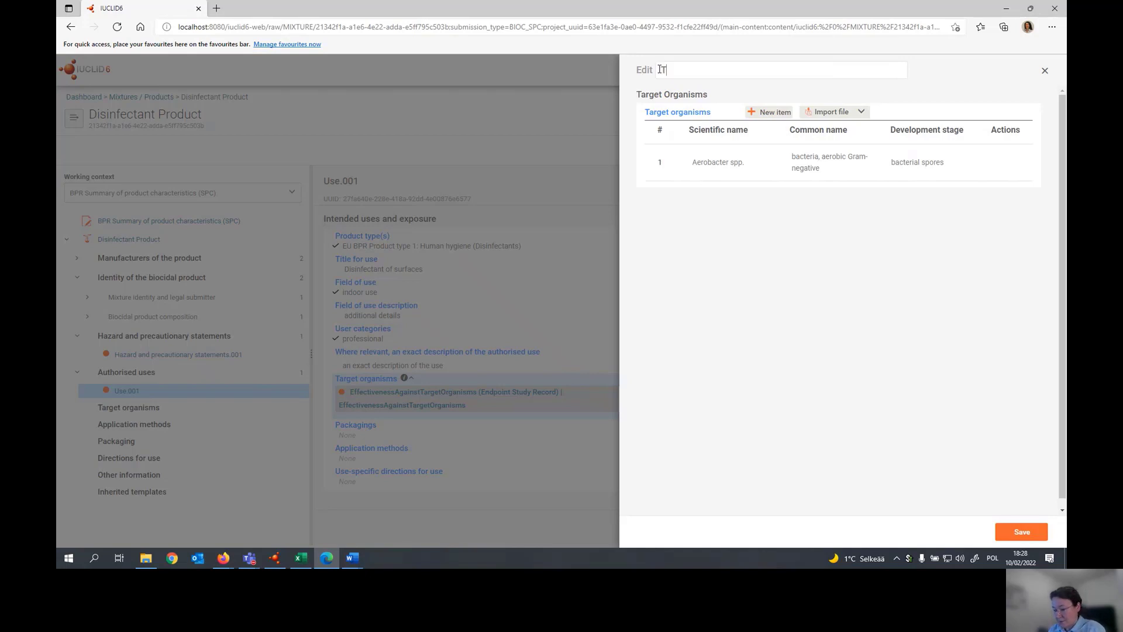
type("Target organisms for indoor use")
left_click(1022, 532)
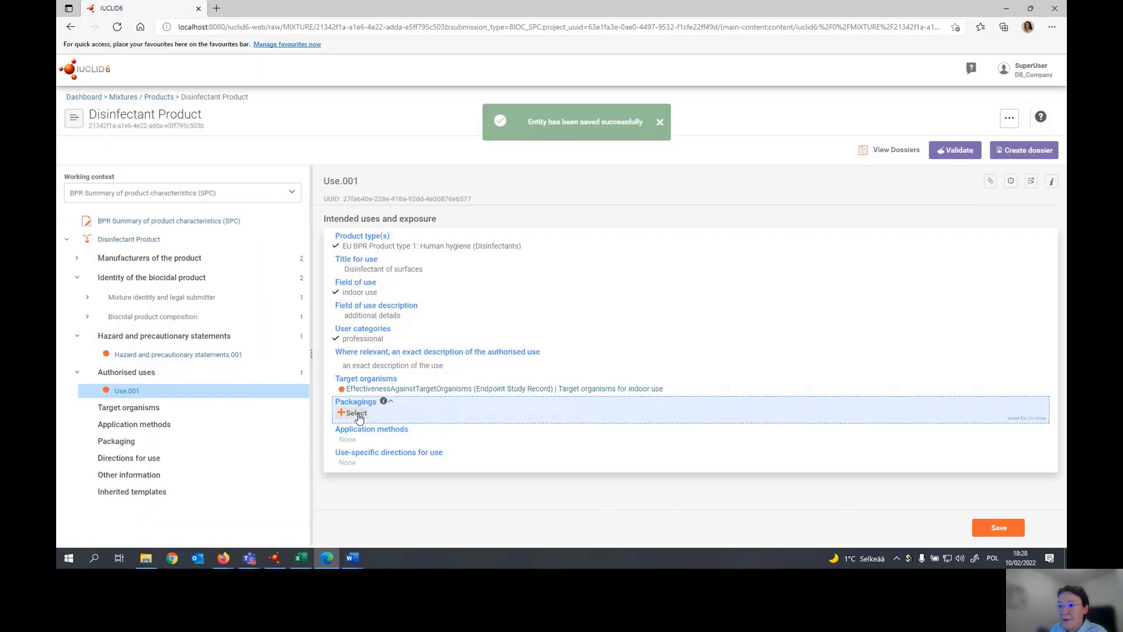
- Create a new packaging record and link it to the authorised use
left_click(354, 413)
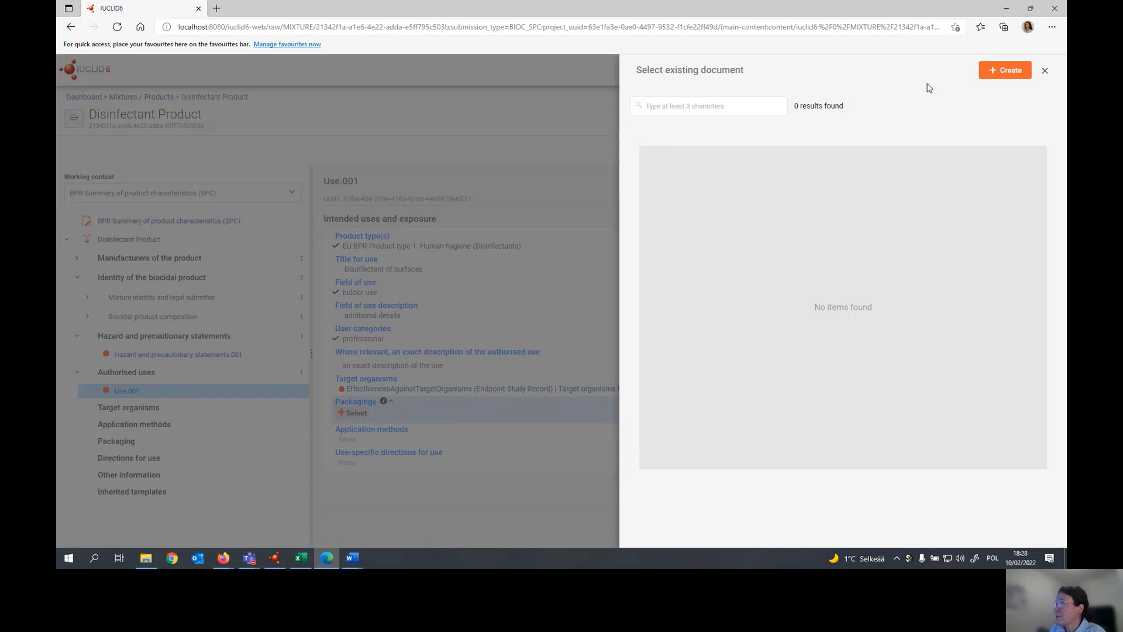
left_click(994, 73)
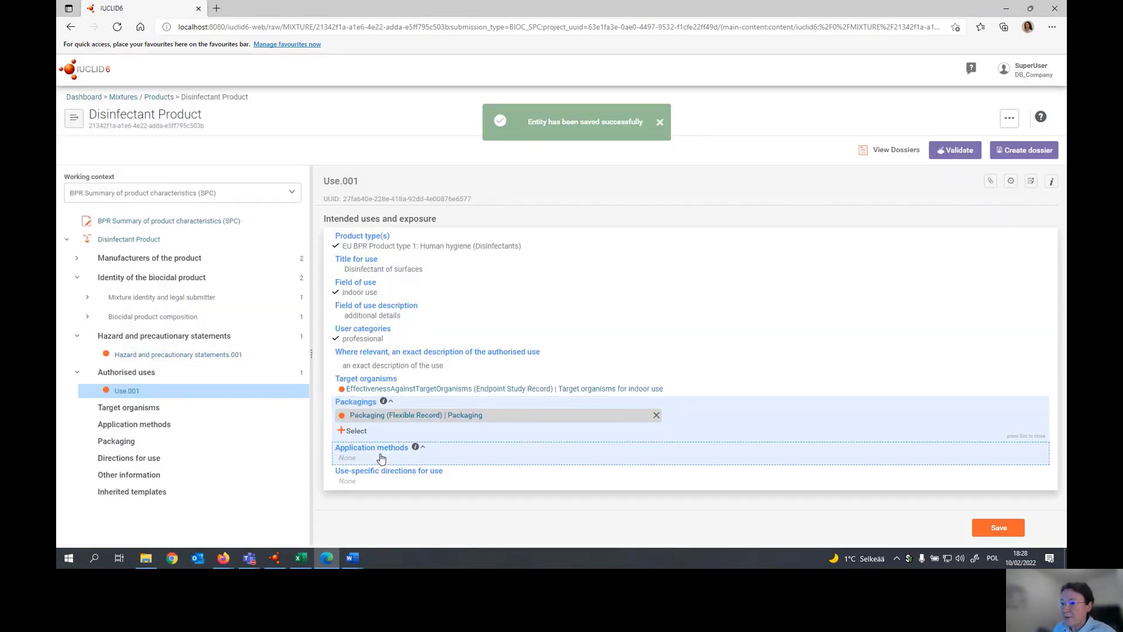
- Create an application method record with method closed system and the description "detailed description of the method for the indoor use"
left_click(381, 458)
left_click(354, 435)
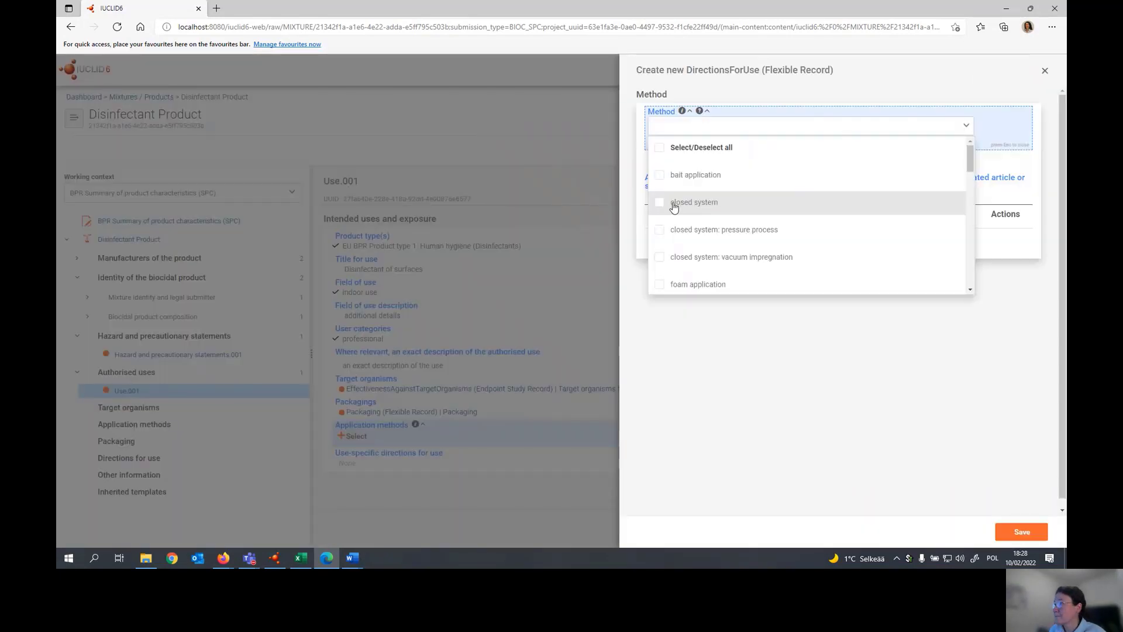
left_click(660, 203)
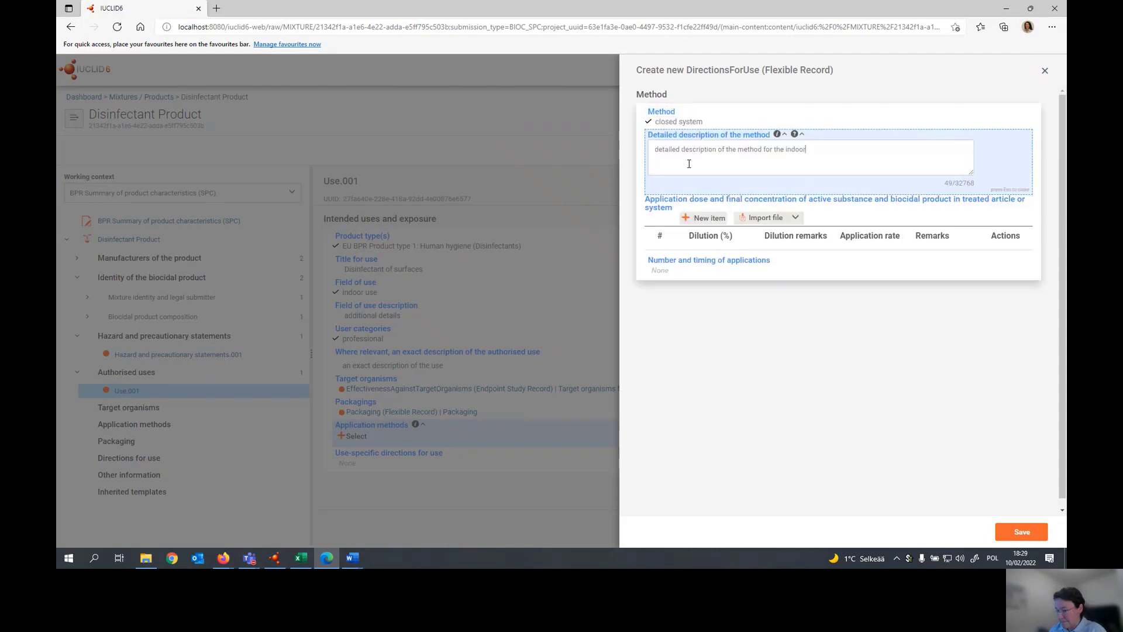
type("e")
- Add an application dose item with 50% dilution, dilution remarks "remarks on dilution", and an application rate of > 100 to < 200 mL/m²
left_click(720, 220)
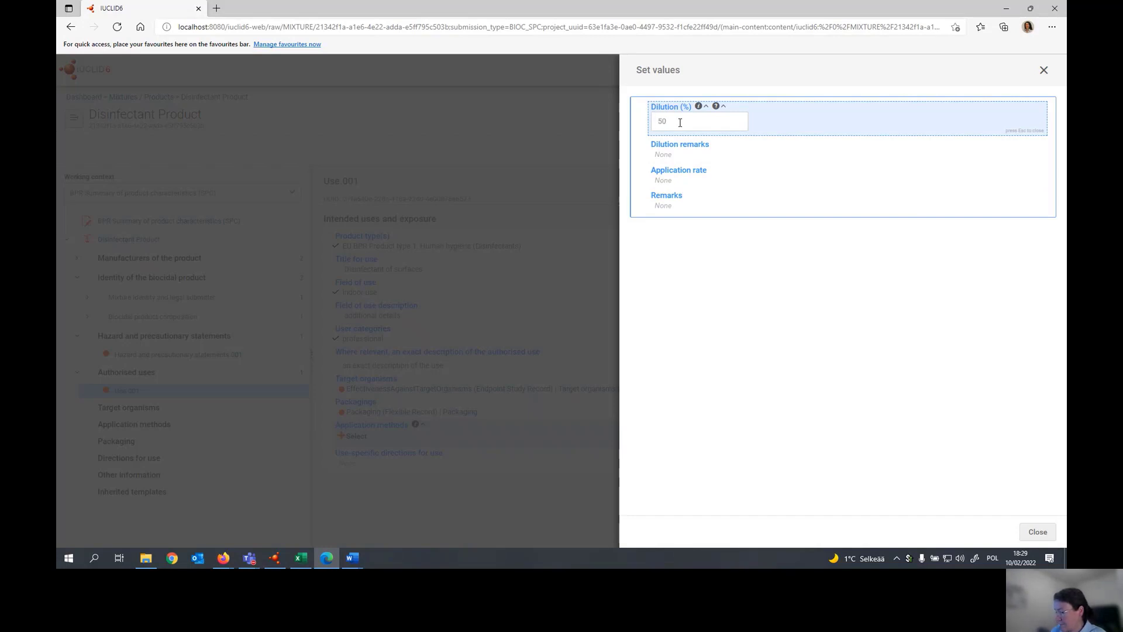
type("50")
left_click(672, 154)
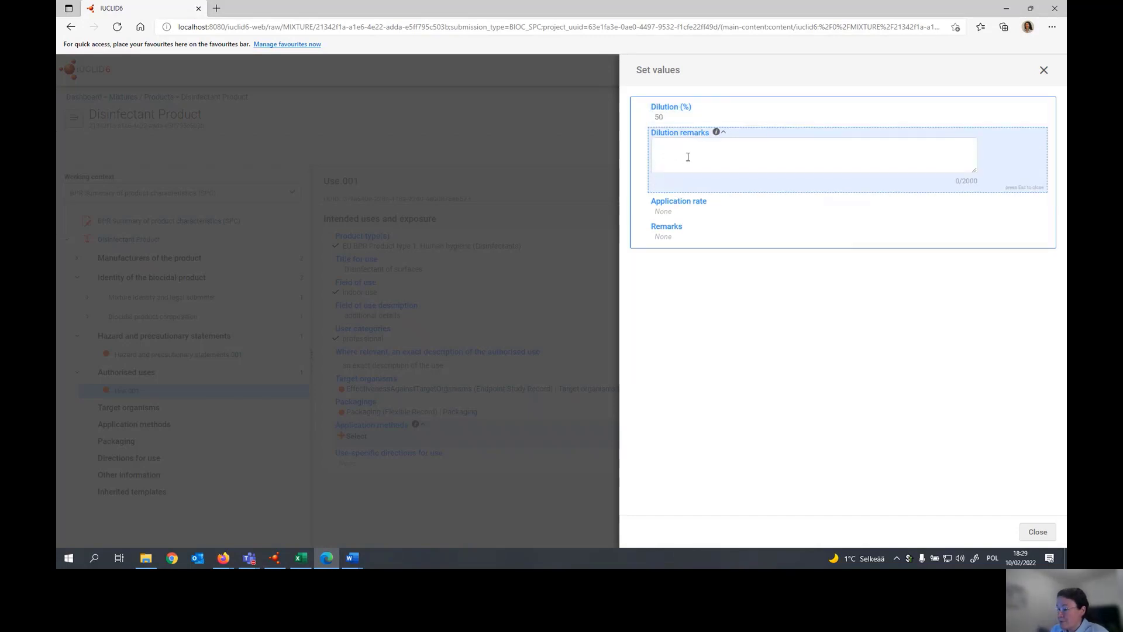
type("remarks on dilution")
left_click(691, 209)
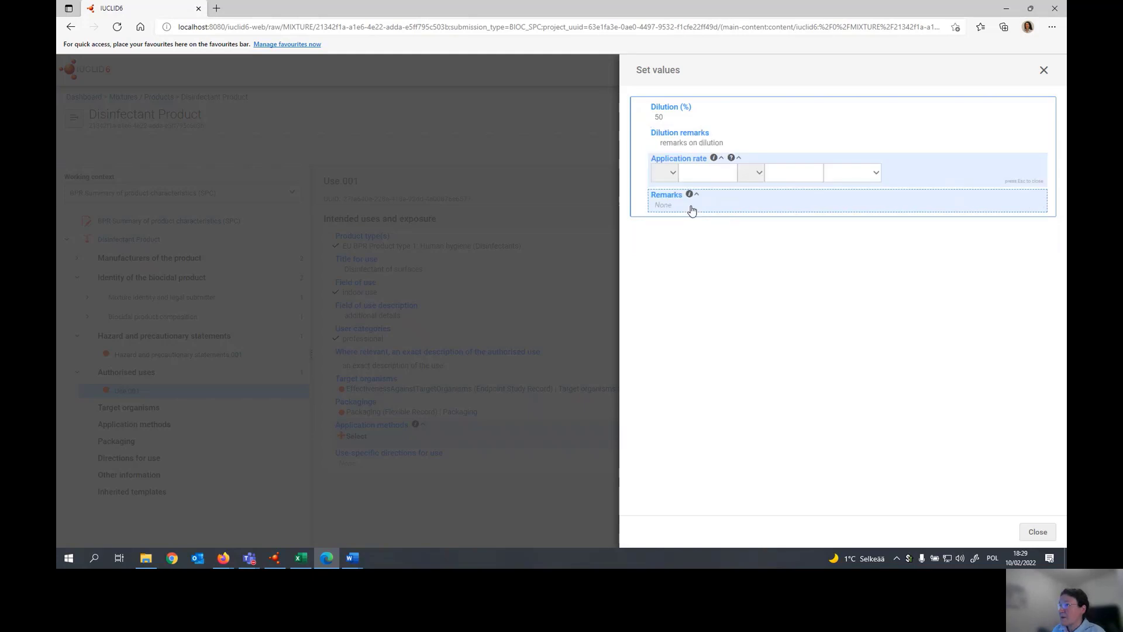
left_click(670, 174)
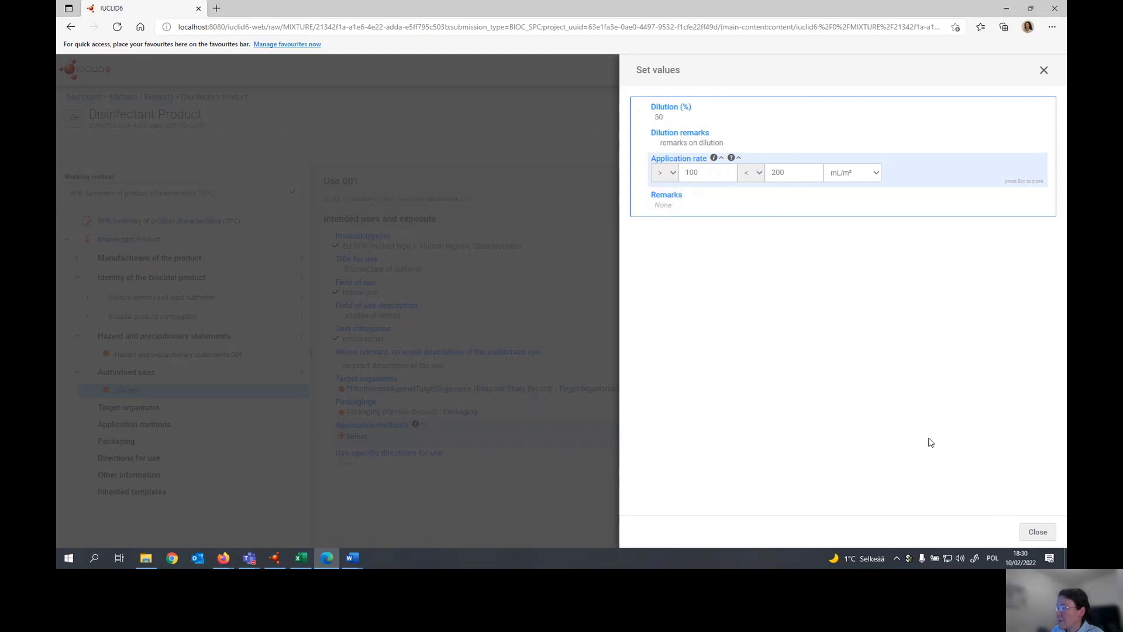
left_click(1036, 532)
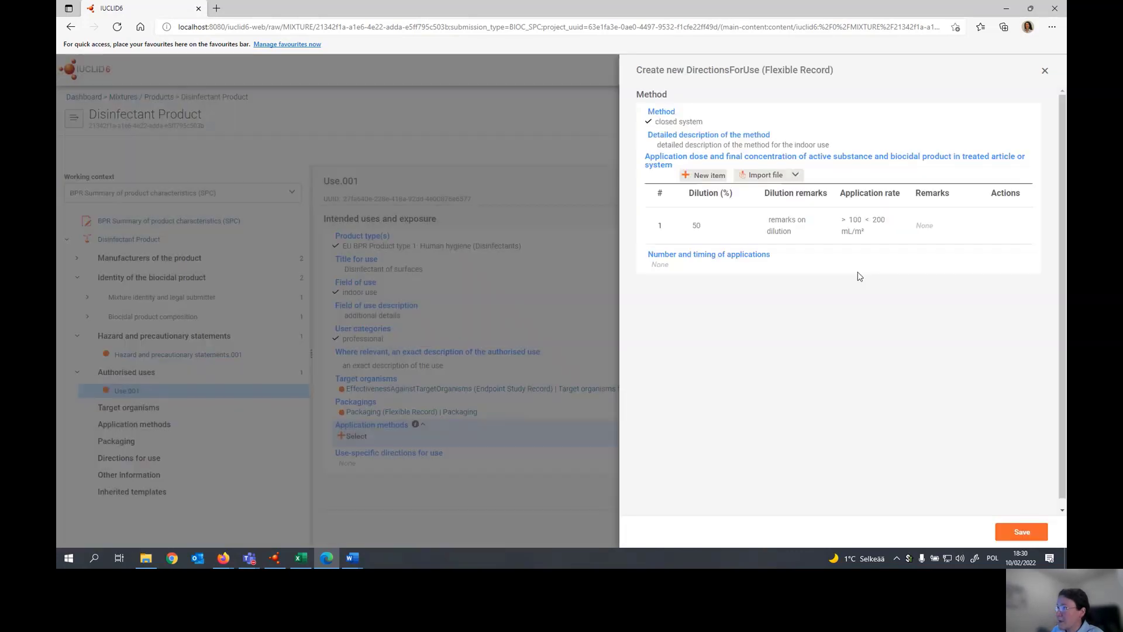
- Enter "once a day" as the number and timing of applications and save the application method record
left_click(669, 264)
left_click(669, 323)
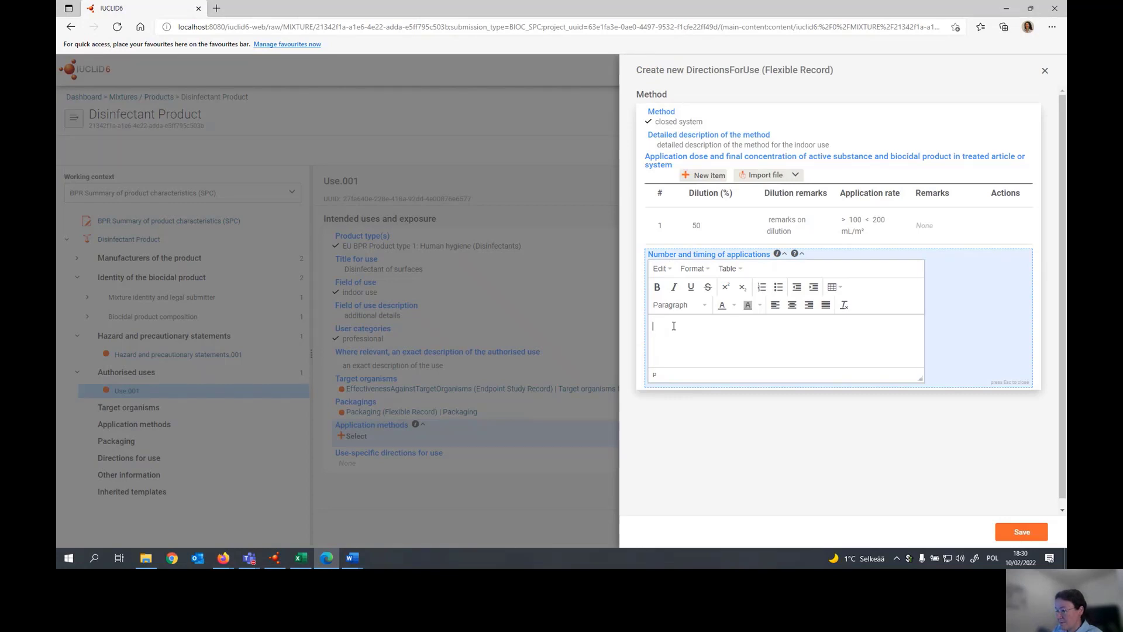
type("once a day")
left_click(1018, 530)
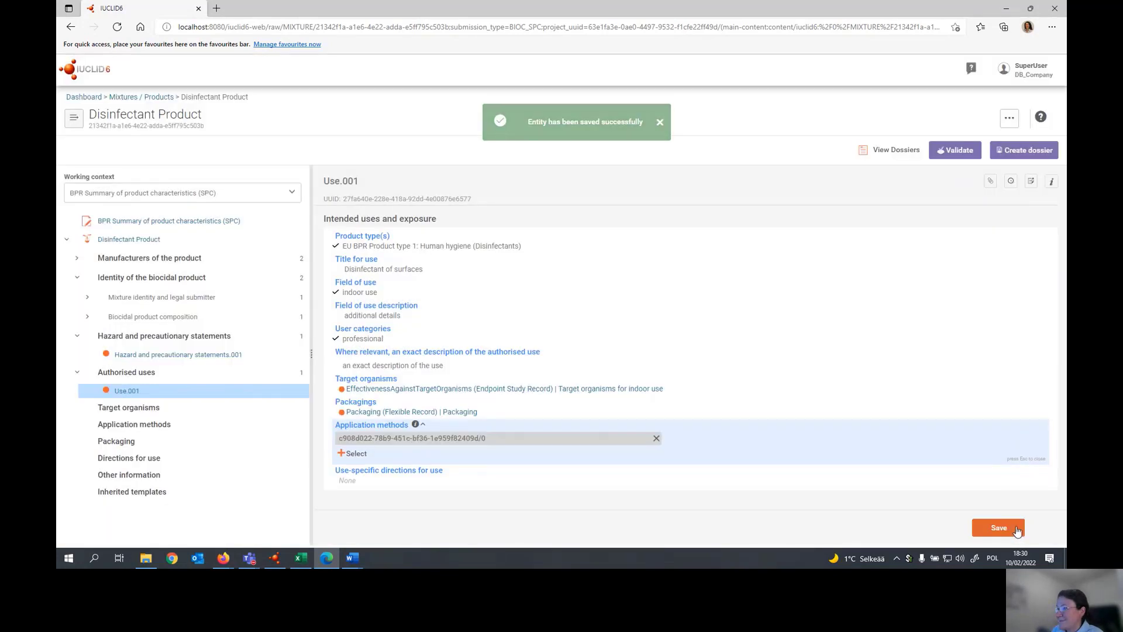
- Rename the linked application method record as "Closed system method for the indoor use" and save it
left_click(405, 437)
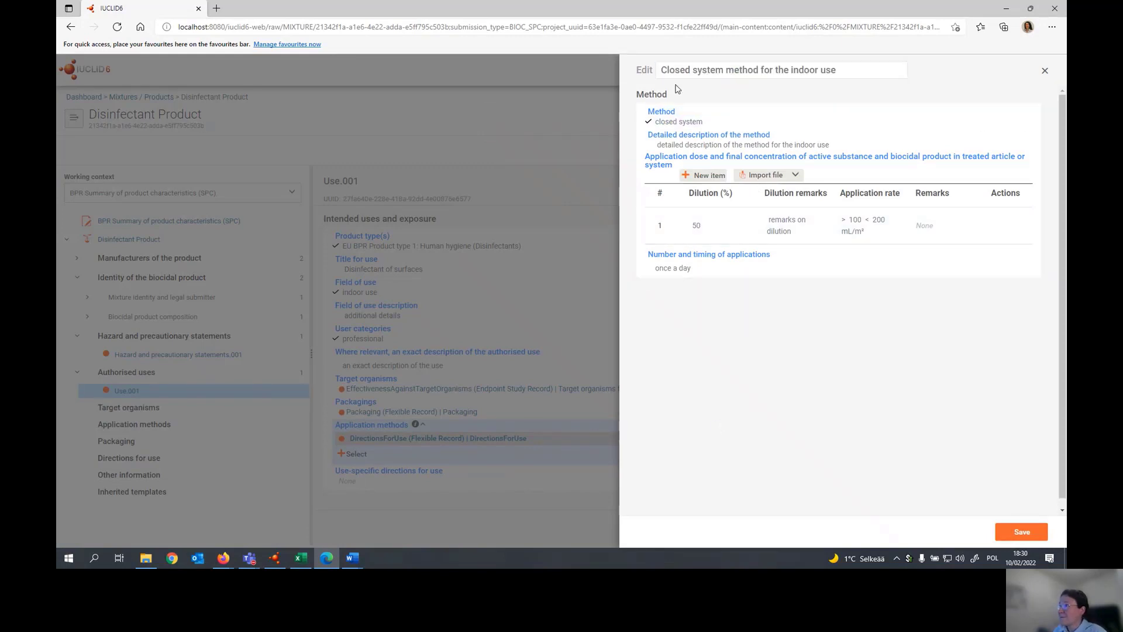
left_click(1027, 530)
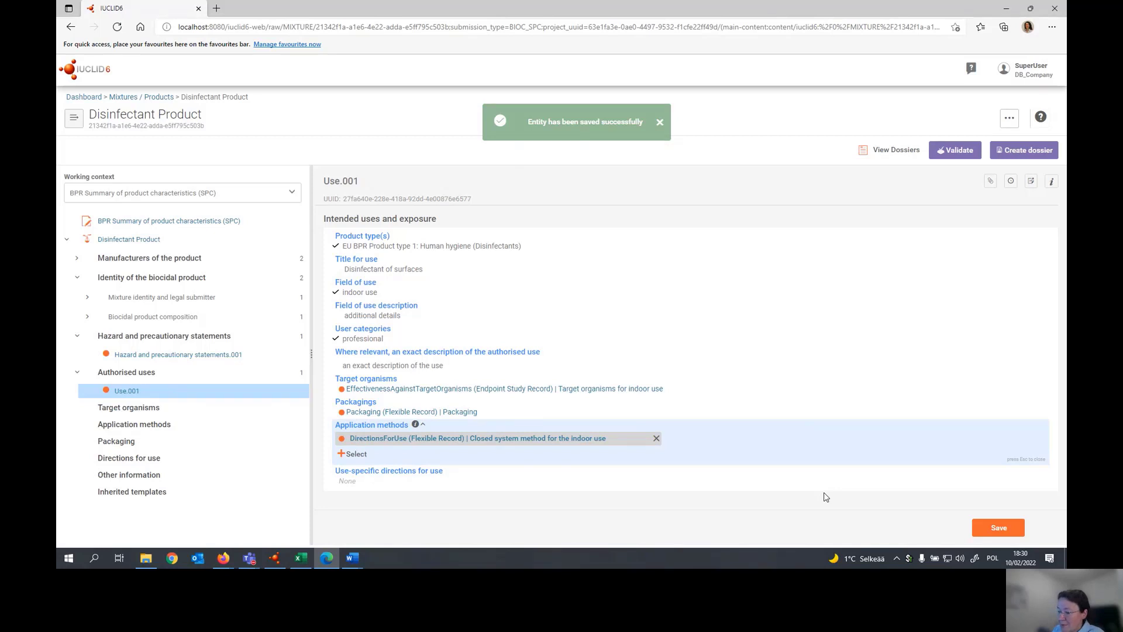
- Add and save use-specific directions: "Use specific directions for use", "use specific conditions", "effects use specific", "use specific risk mitigations", "use specific instruction for disposal"
left_click(362, 487)
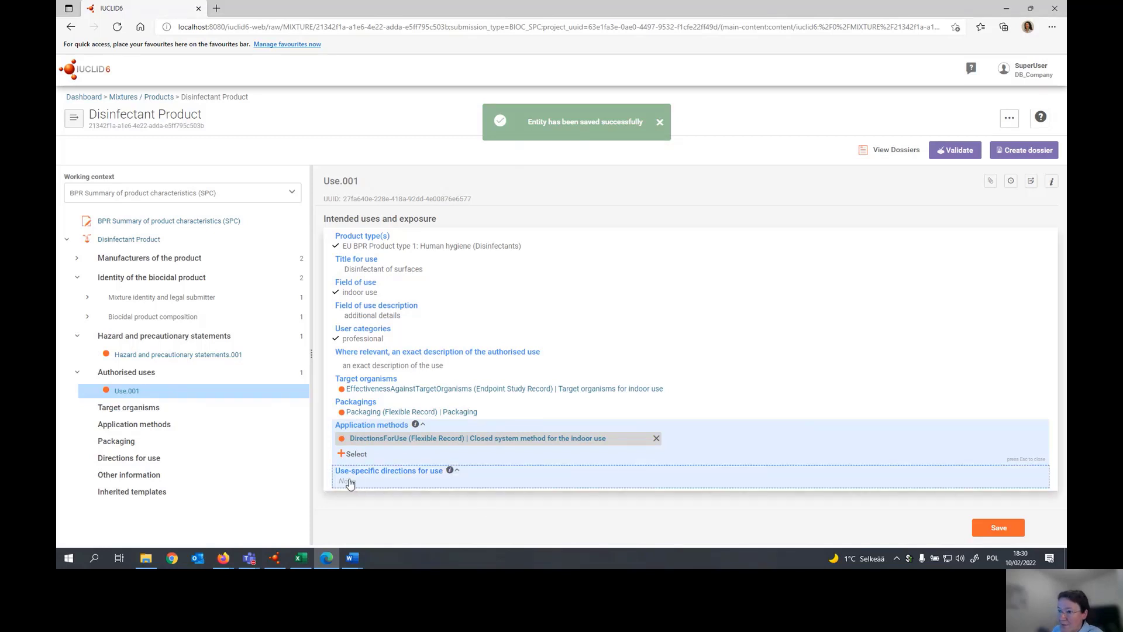
left_click(357, 458)
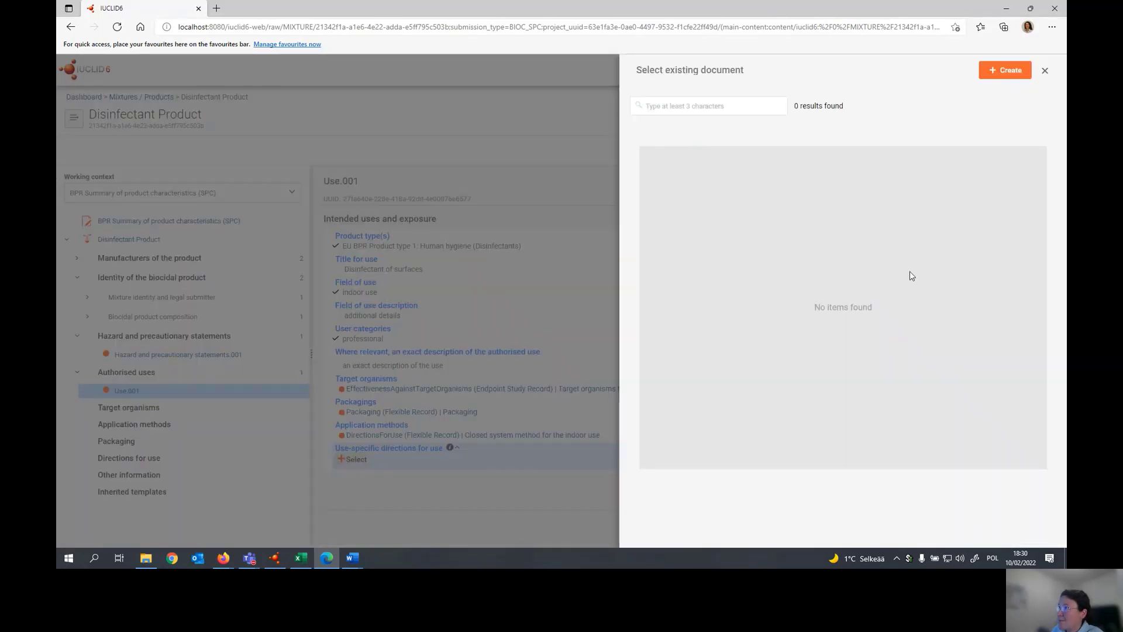
left_click(998, 71)
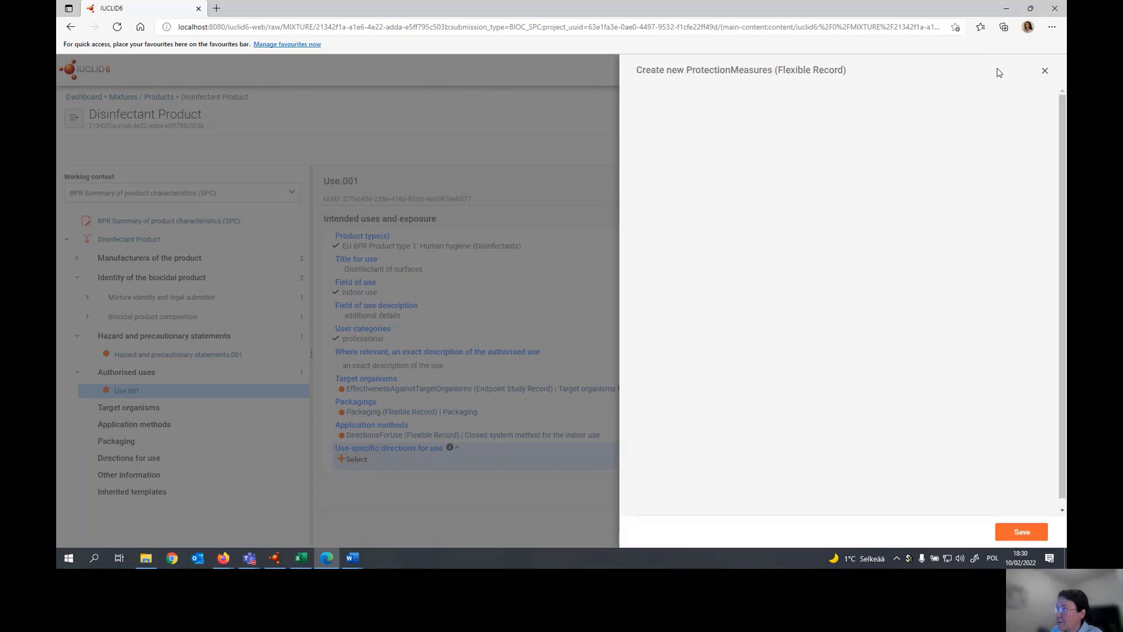
left_click(706, 110)
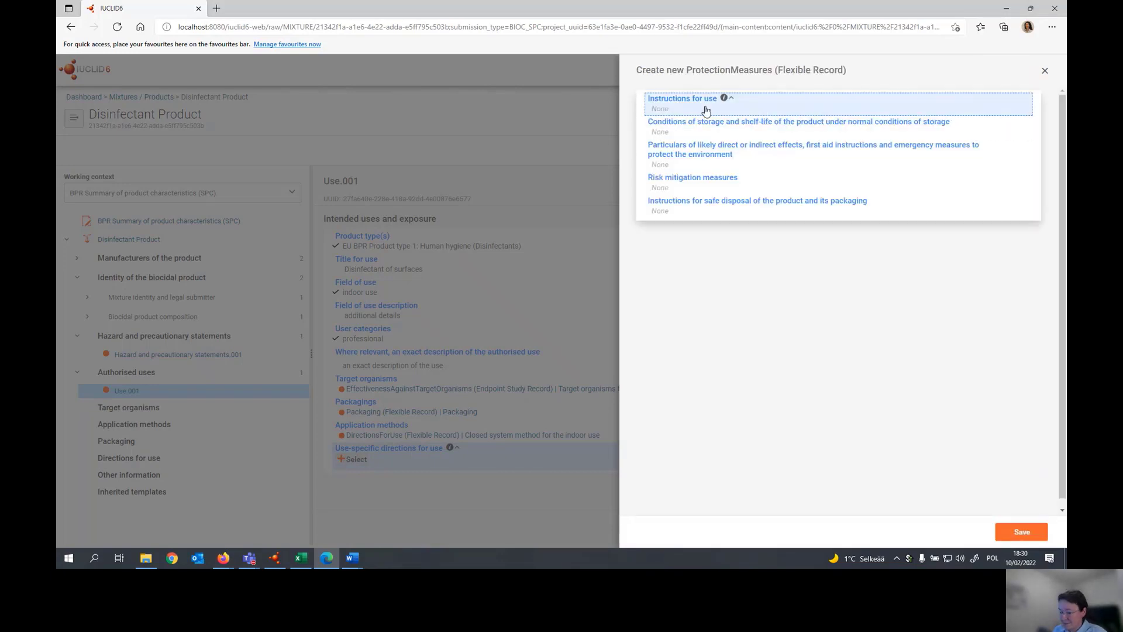
left_click(706, 110)
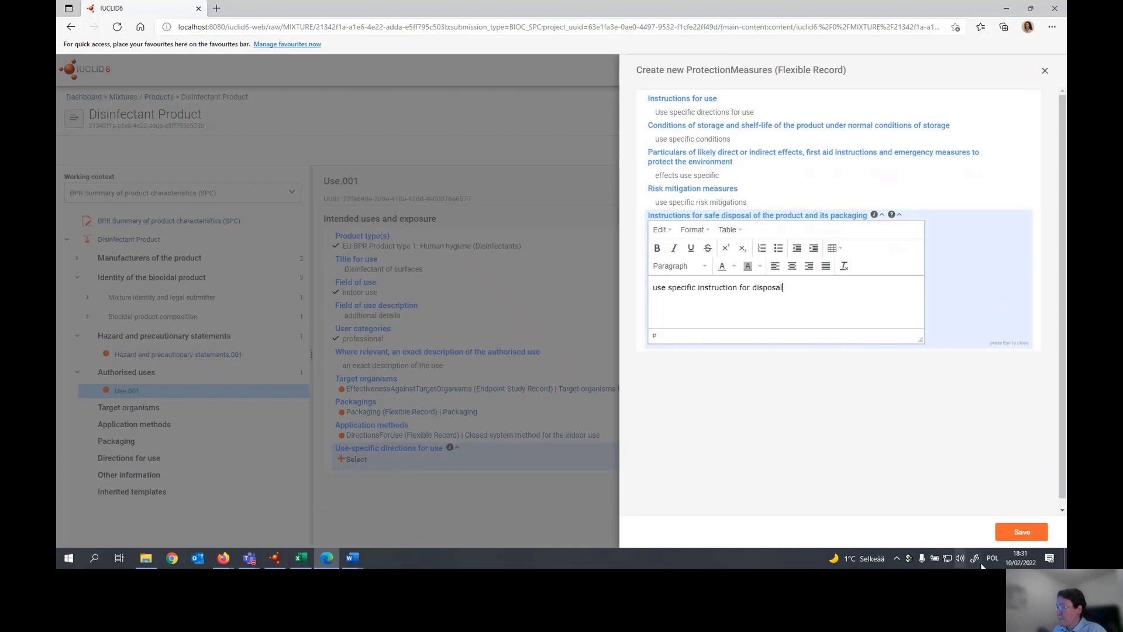
left_click(1022, 532)
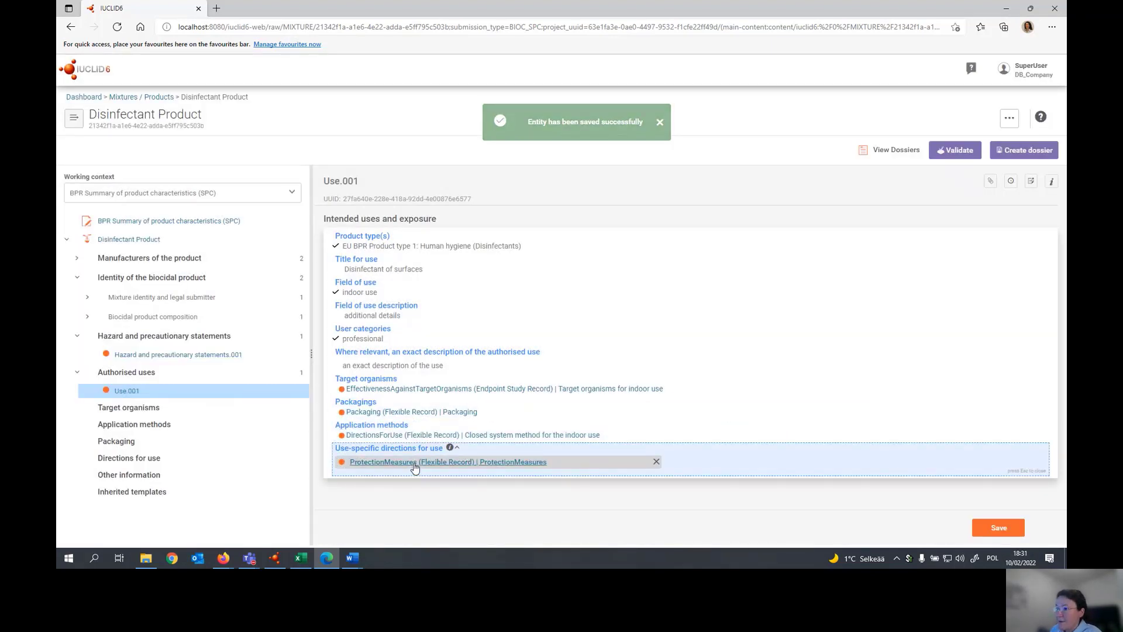
- Rename the linked protection measures record as "Directions for use - indoor" and save it
left_click(415, 463)
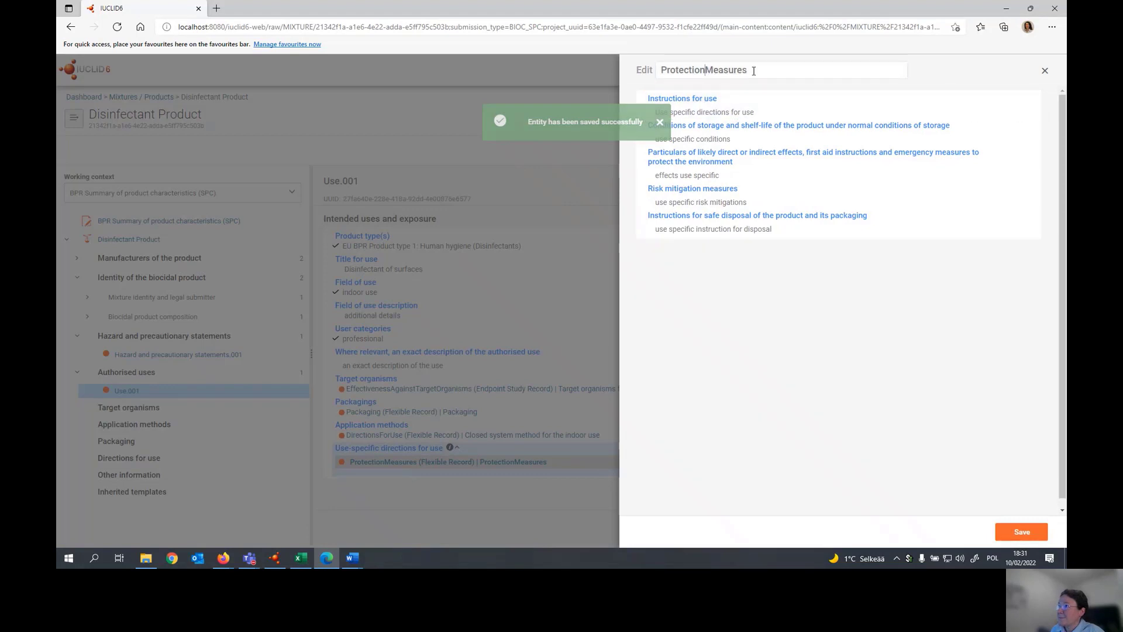
left_click_drag(753, 71, 660, 71)
type("Directions for use - indoor")
left_click(1020, 532)
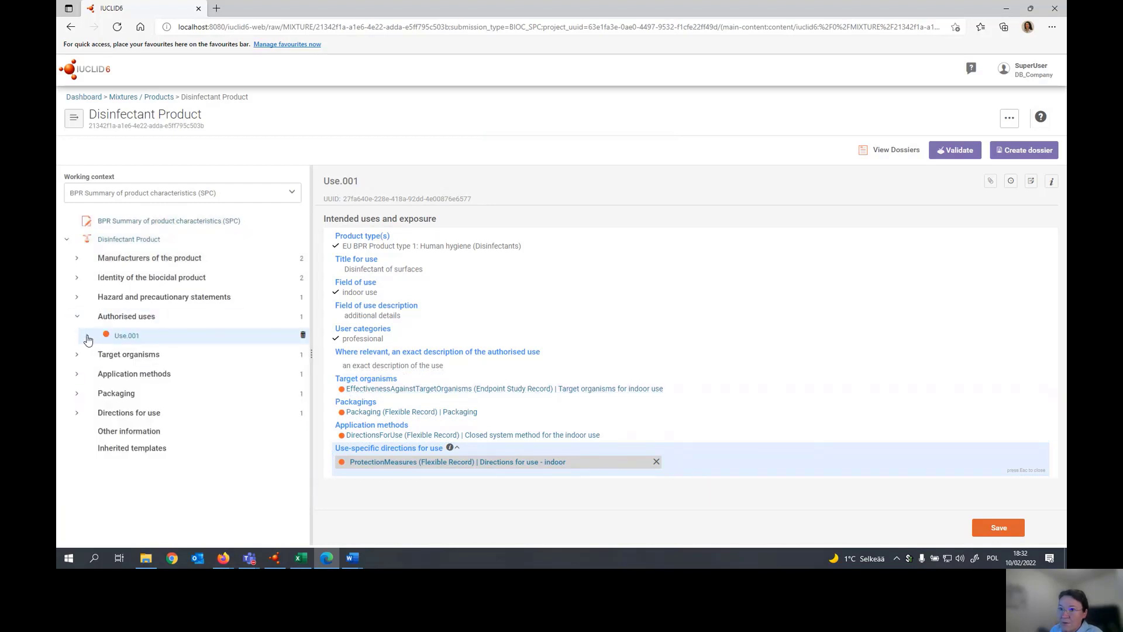
- Expand the authorised use Use.001 to view the records linked under it
left_click(88, 336)
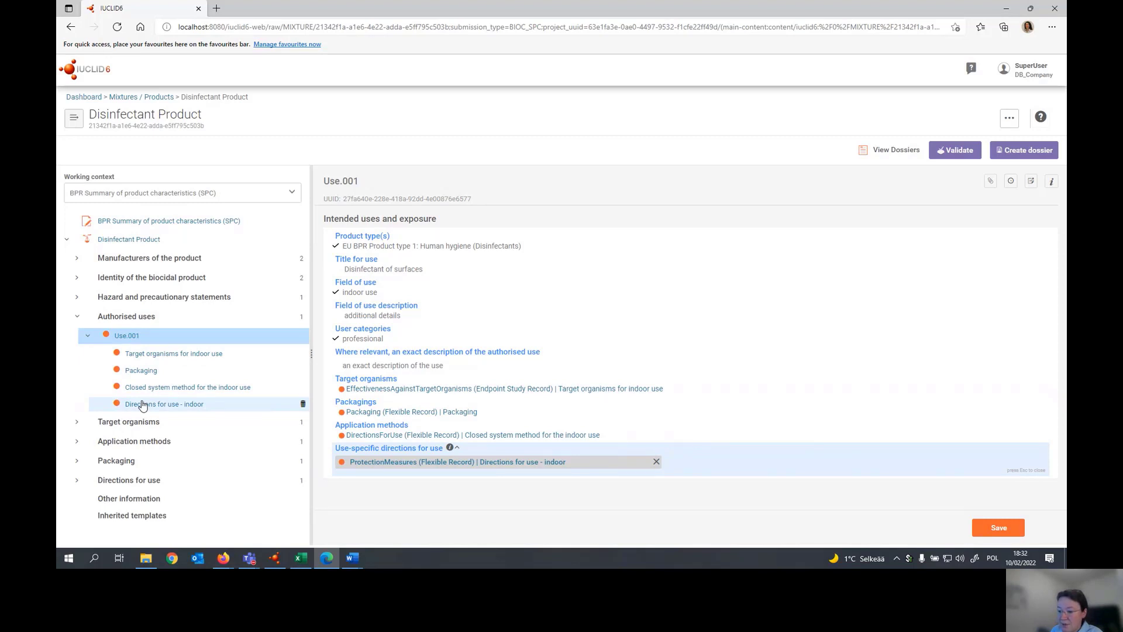
- Add a new directions for use record and name it "General directions for use"
left_click(77, 421)
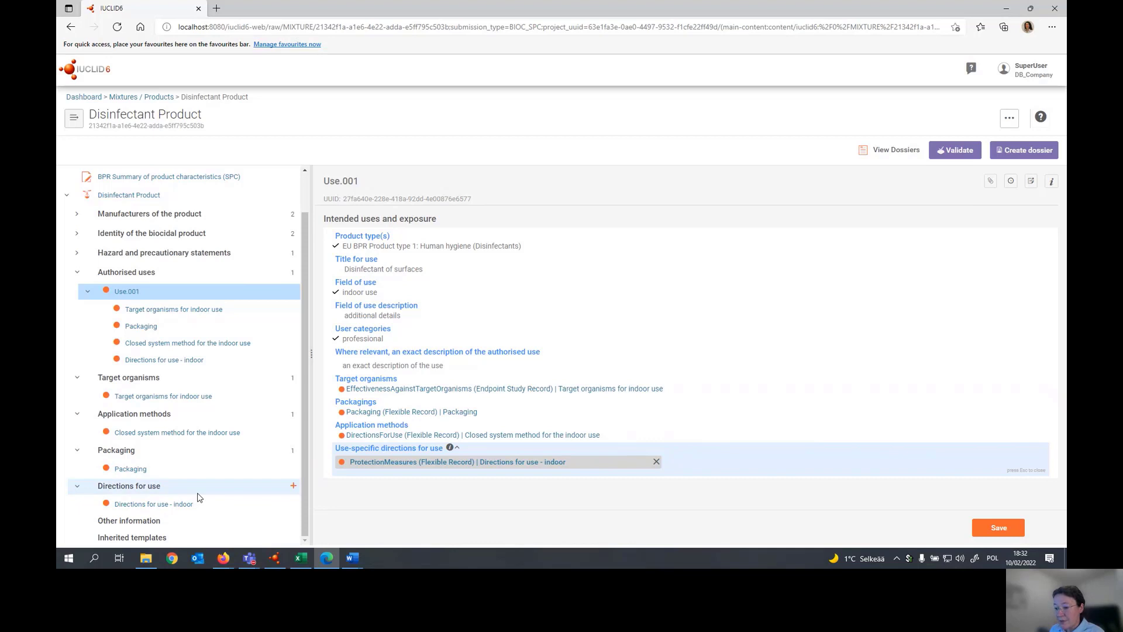
left_click(293, 485)
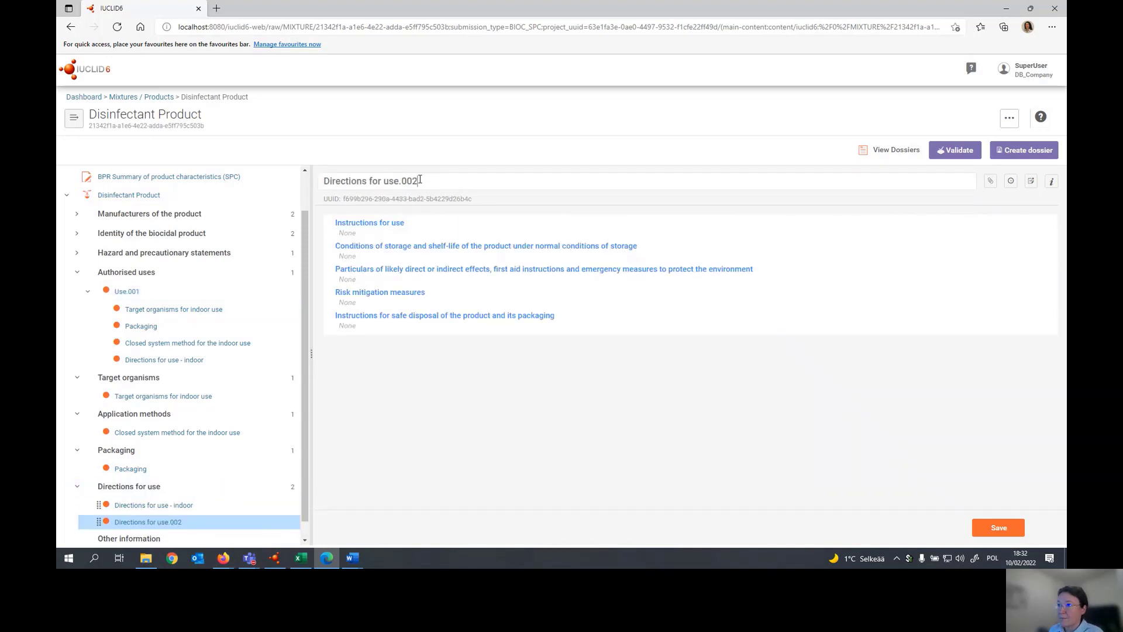
left_click_drag(419, 181, 324, 182)
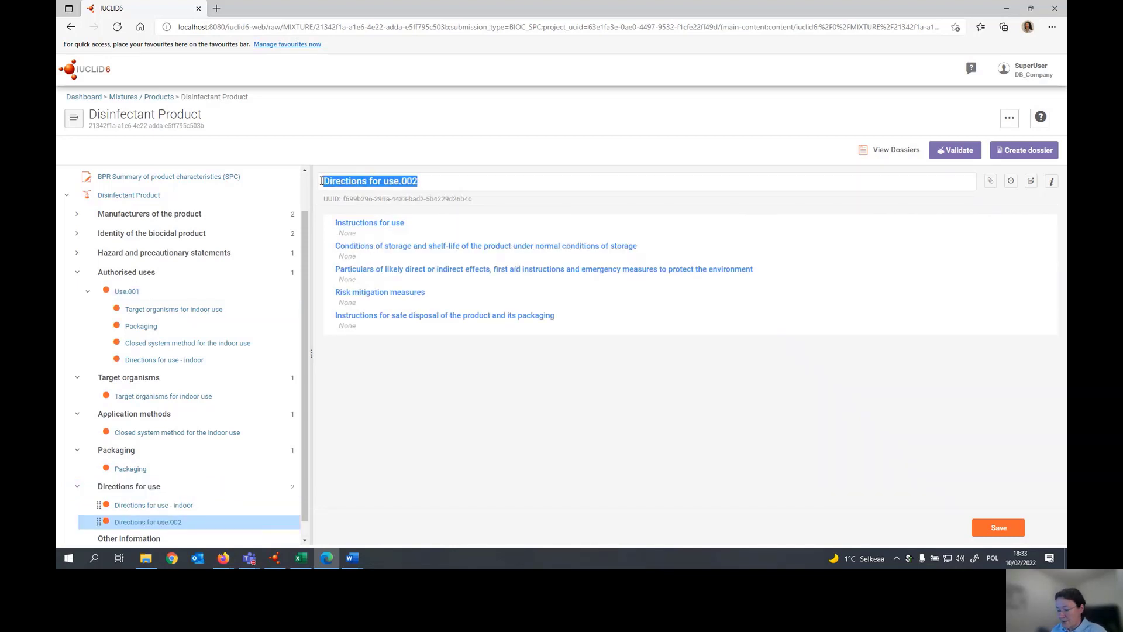
type("Gen")
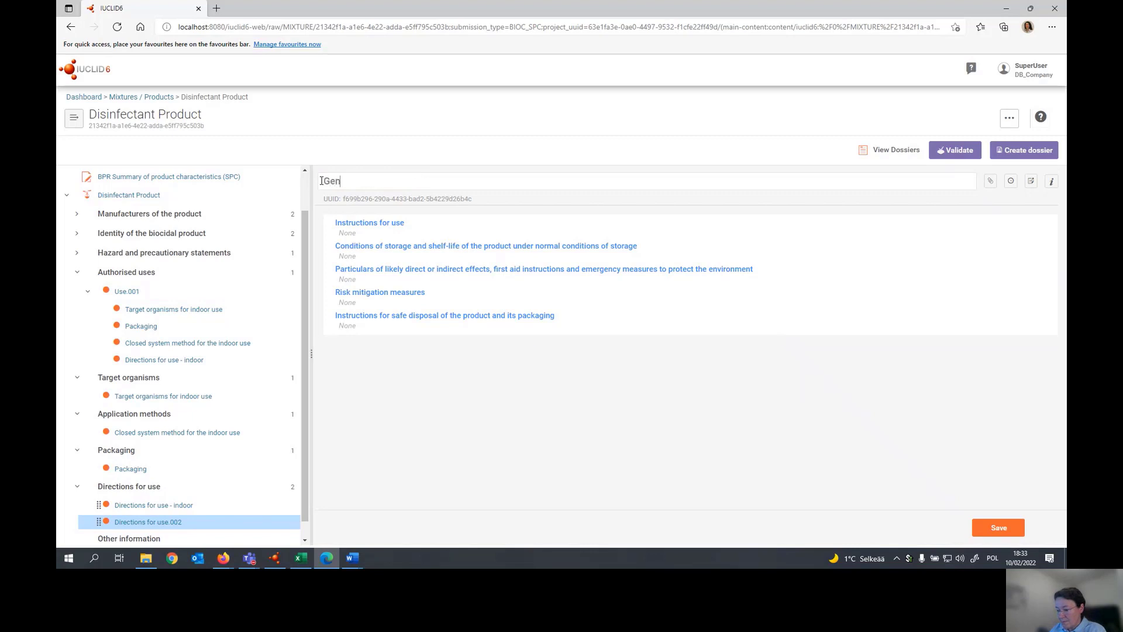
type("eral directions for use")
- Fill in and save the general directions: "General instruction", "General conditions", "General effects", "General risk mitigation measures", "General instructions for disposal"
left_click(363, 223)
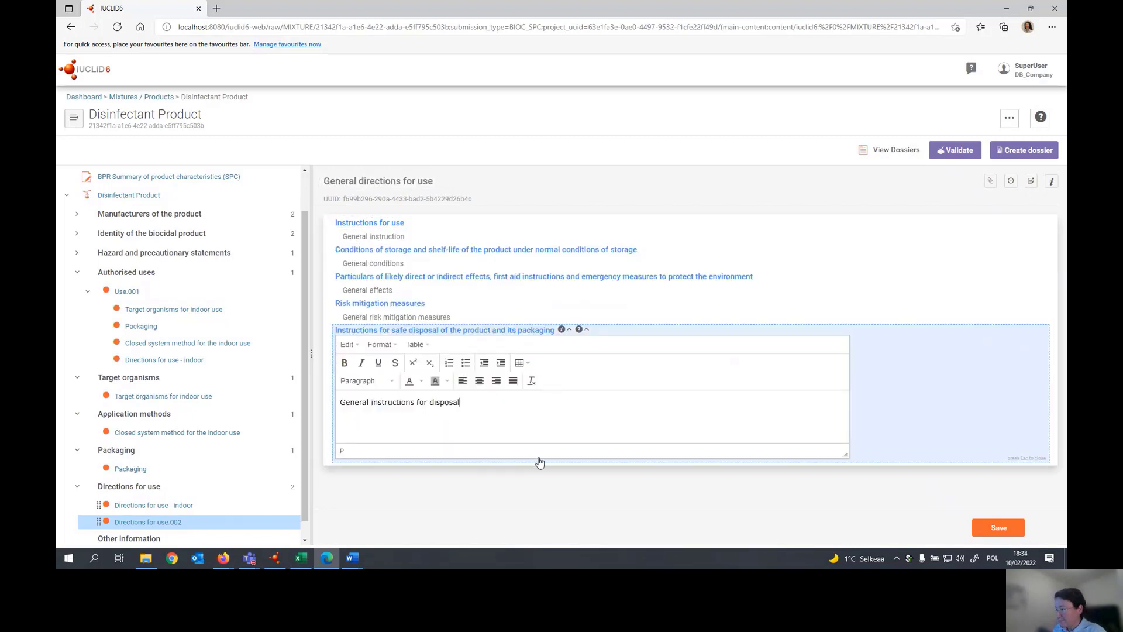
key("ctrl+s")
left_click_drag(305, 392, 305, 417)
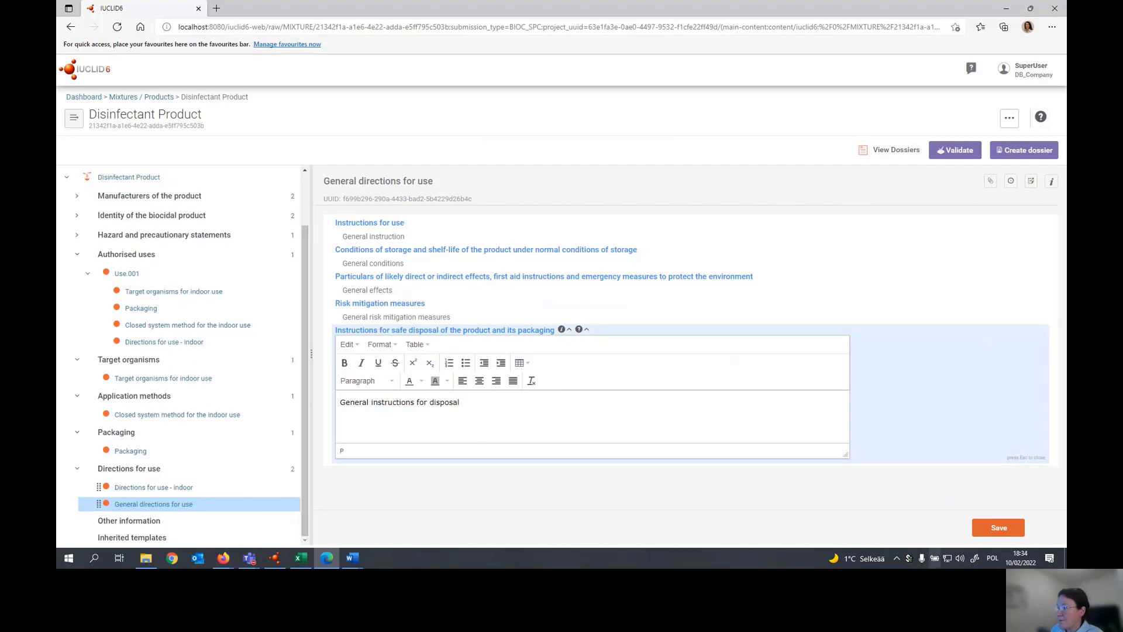
left_click(1011, 530)
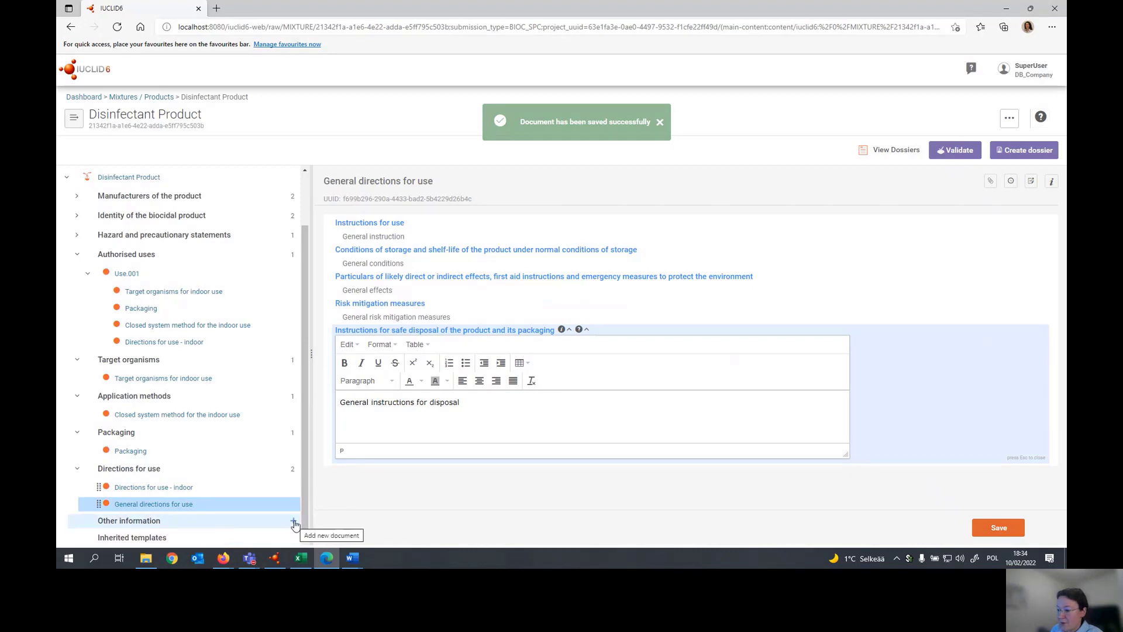
- Add an other information record with the text "Any other information relevant to this SPC" and save it
left_click(293, 522)
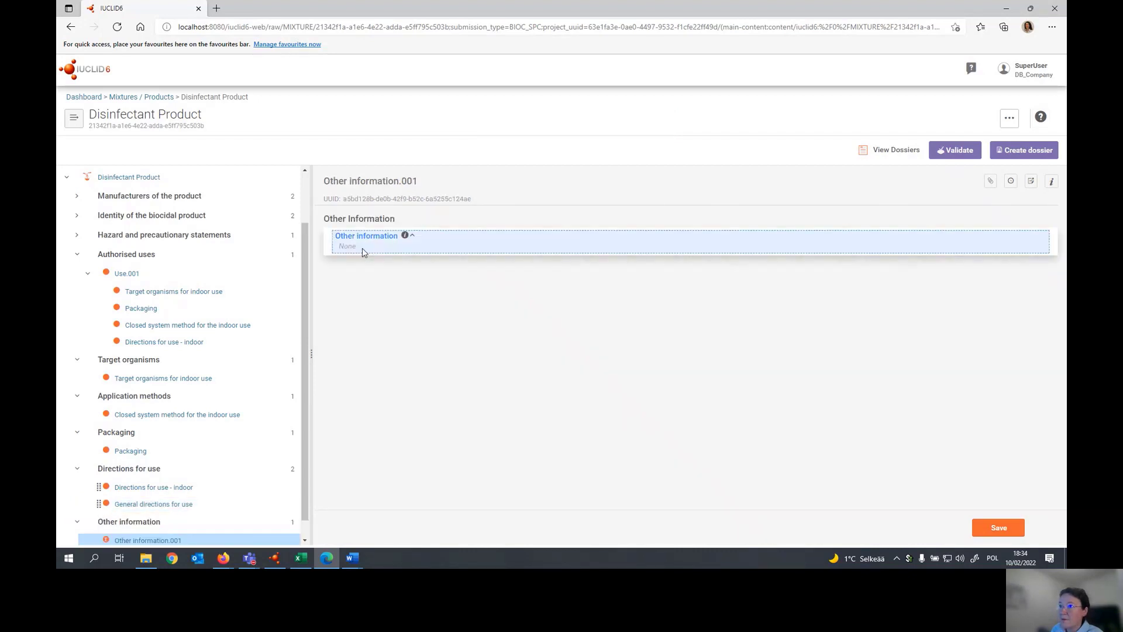
left_click(364, 251)
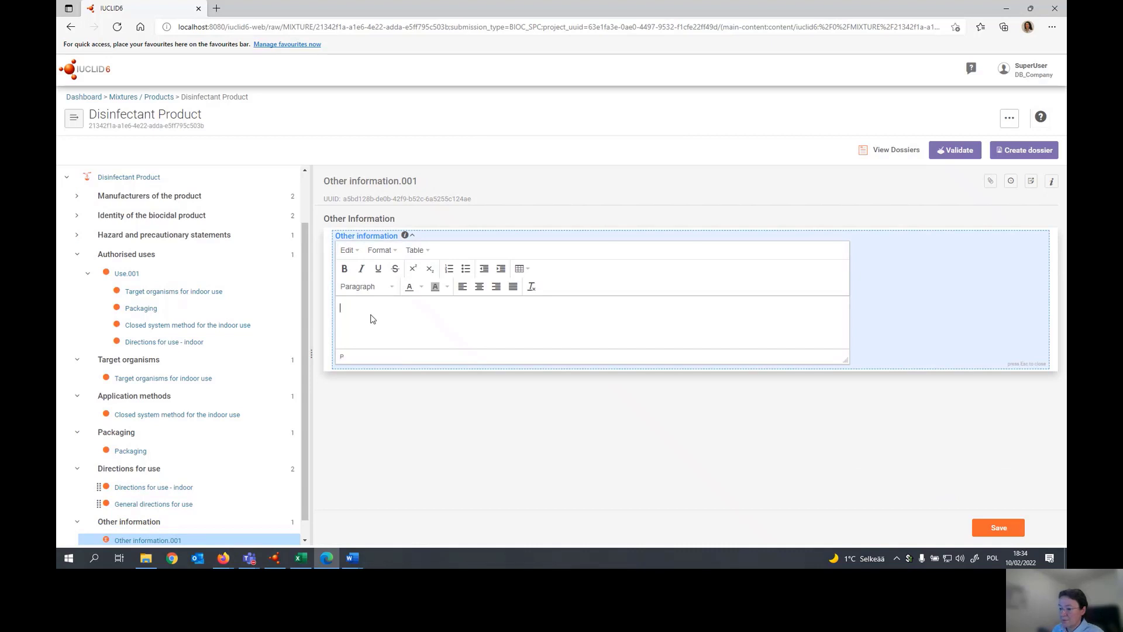
type("Any other information relevant to this SPC")
key("ctrl+s")
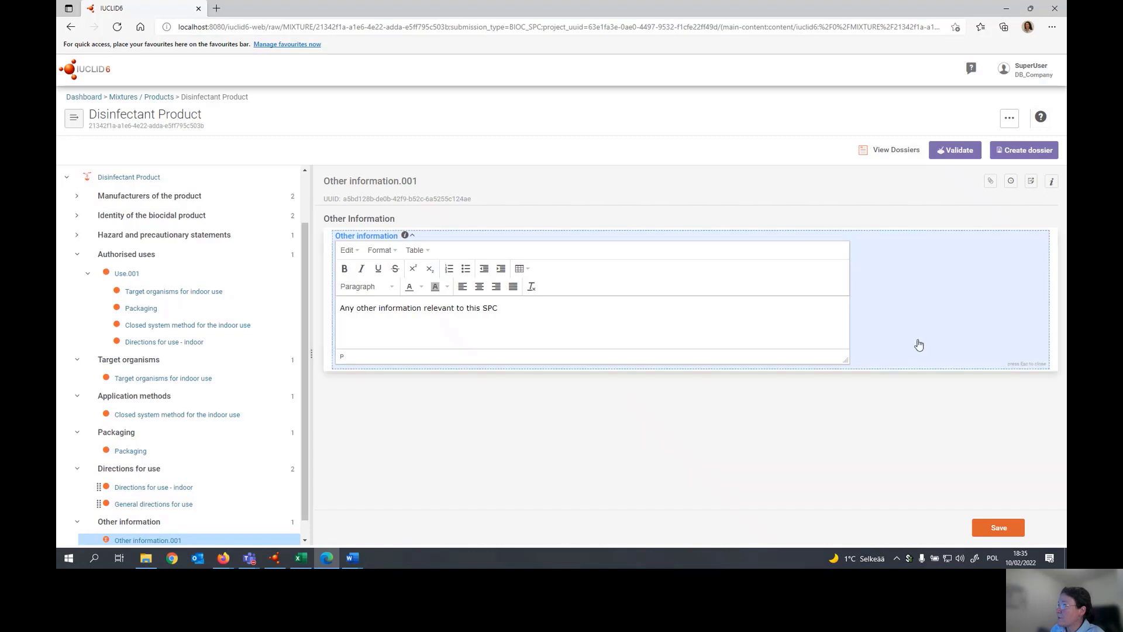
- Create the SPC dossier with the legal entity included, open it and expand its Disinfectant Product sections
left_click(1013, 152)
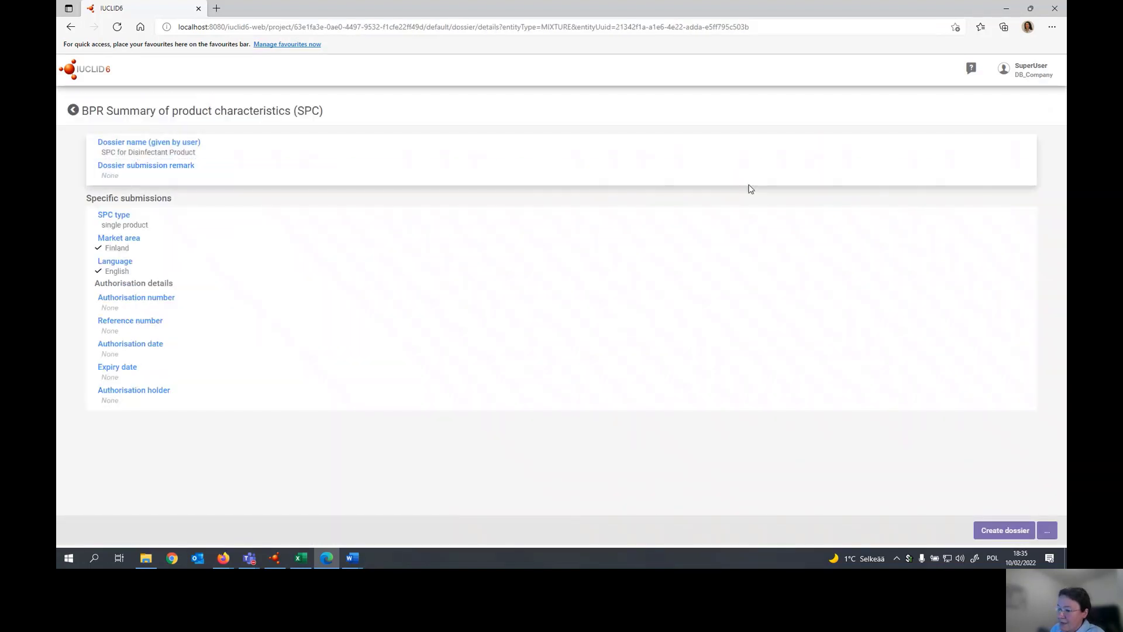
left_click(575, 182)
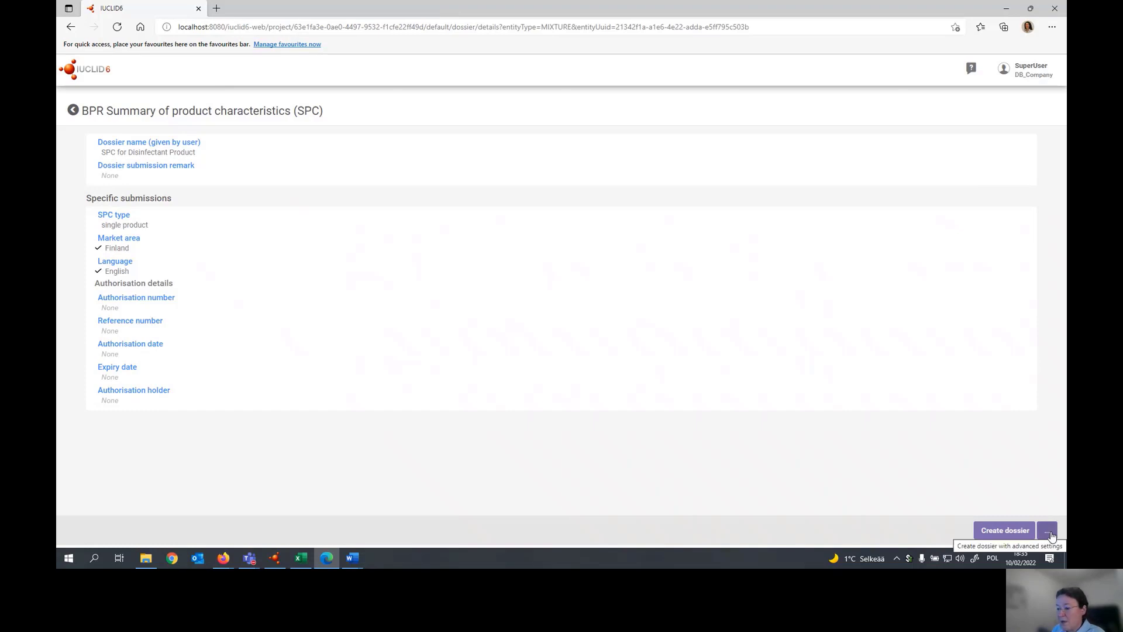
left_click(1048, 532)
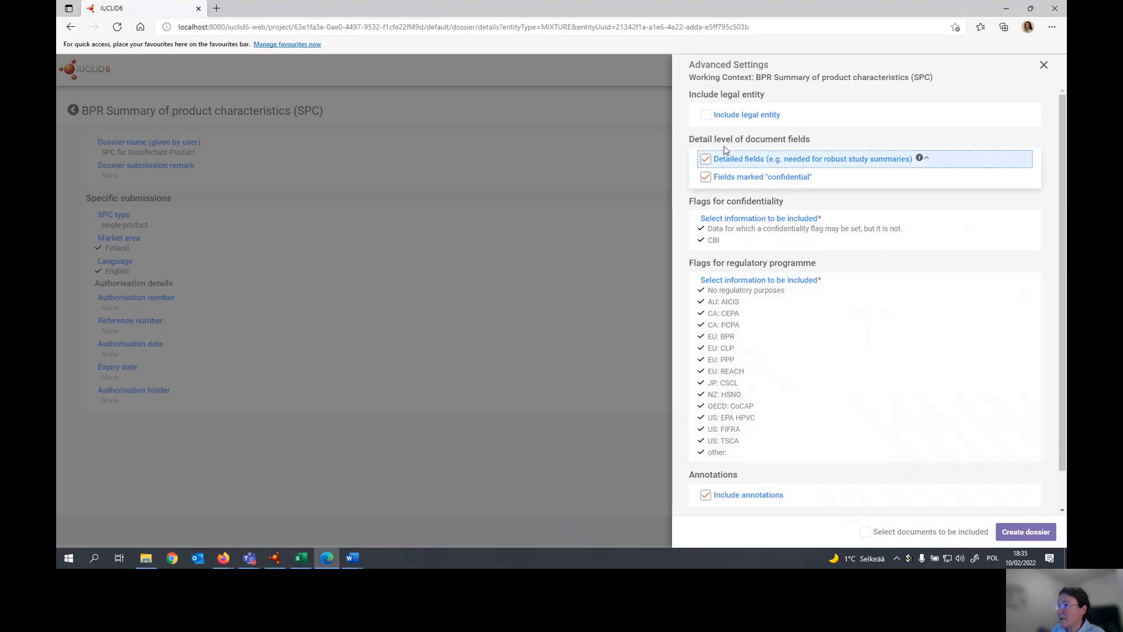
left_click(706, 116)
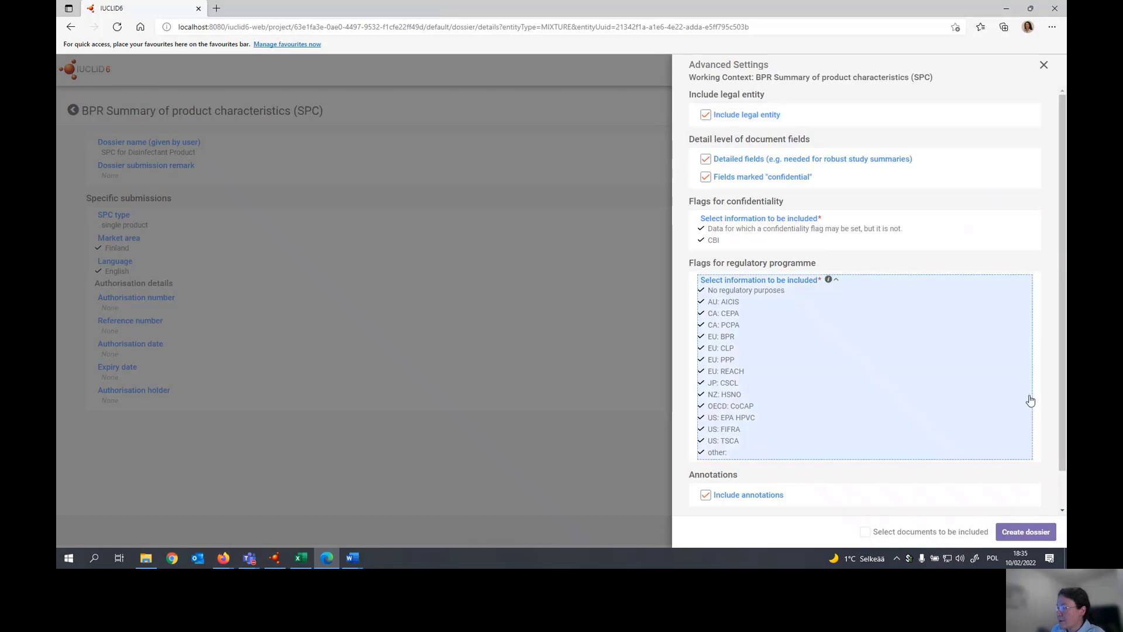
left_click(1025, 534)
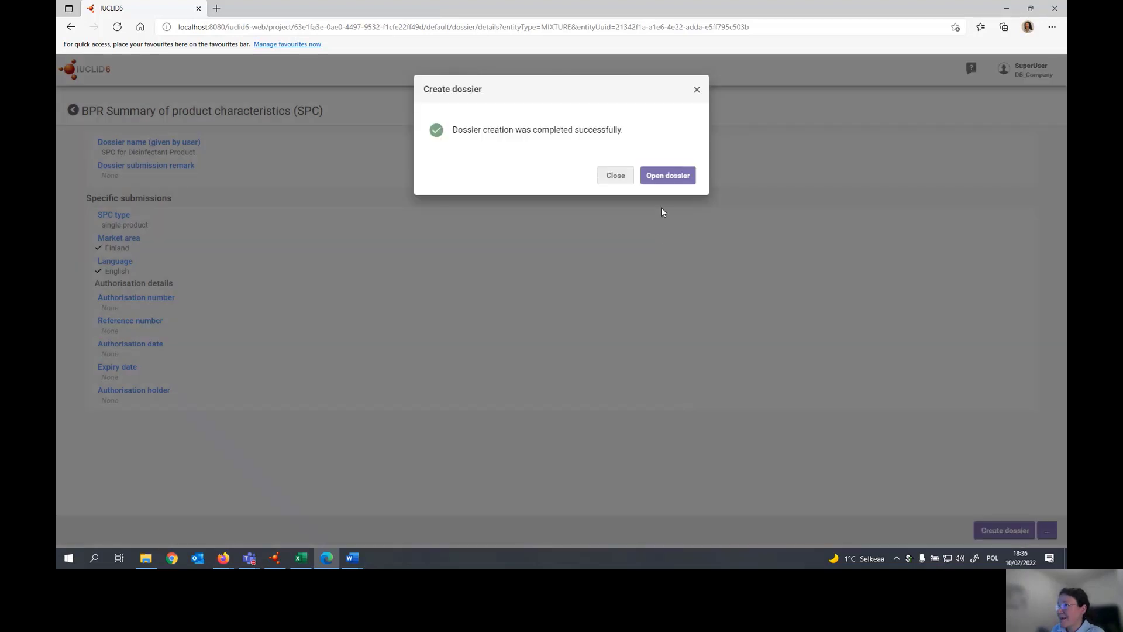
left_click(665, 176)
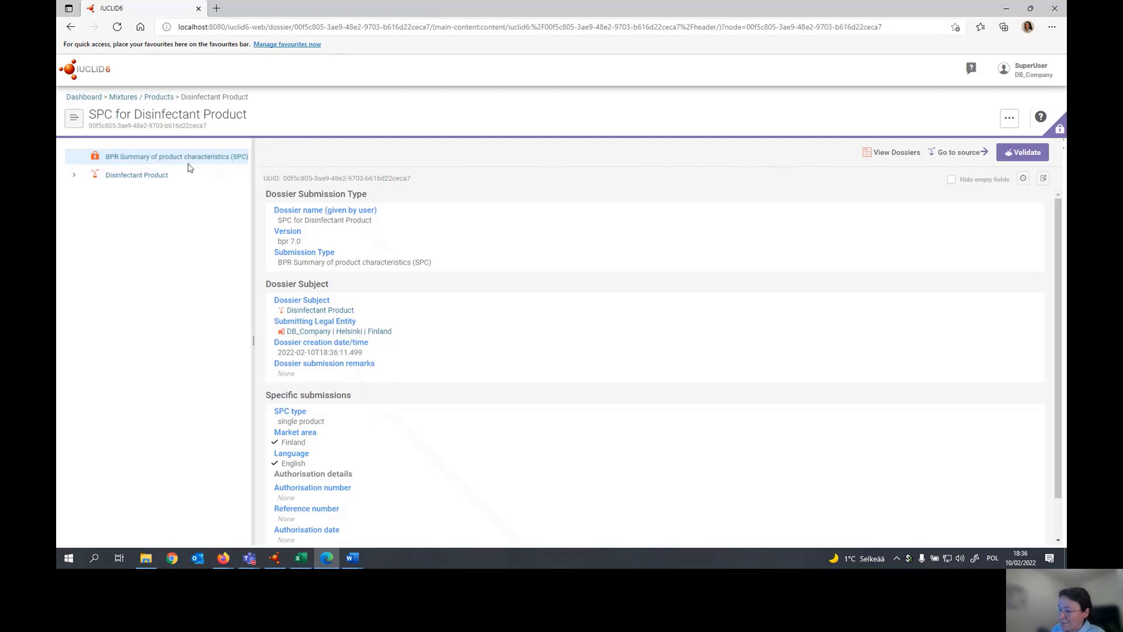
left_click(75, 177)
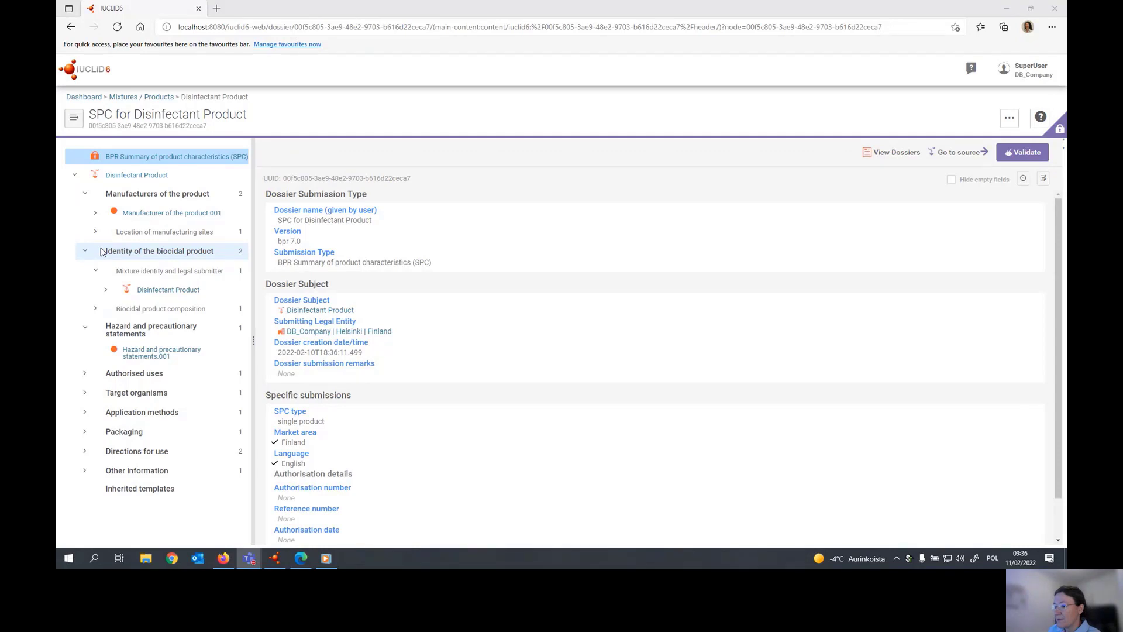
- Generate the SPC (Single Product) report in RTF format from the dossier and open the downloaded file in Word
left_click(1010, 119)
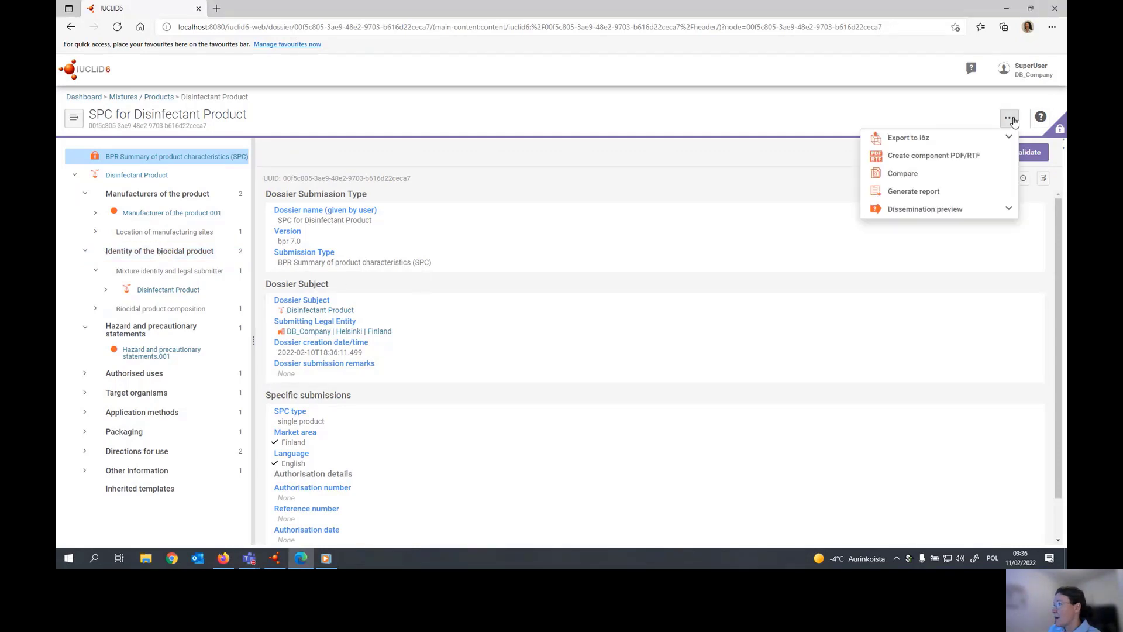
left_click(945, 194)
scroll(981, 277, "down", 3)
scroll(981, 280, "down", 2)
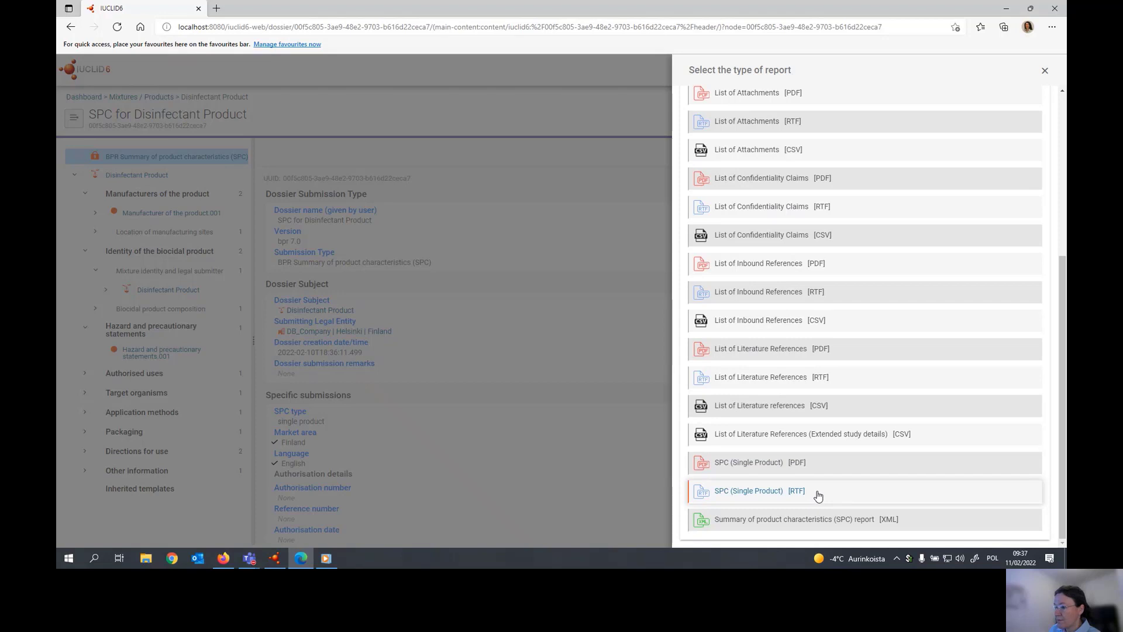
left_click(785, 492)
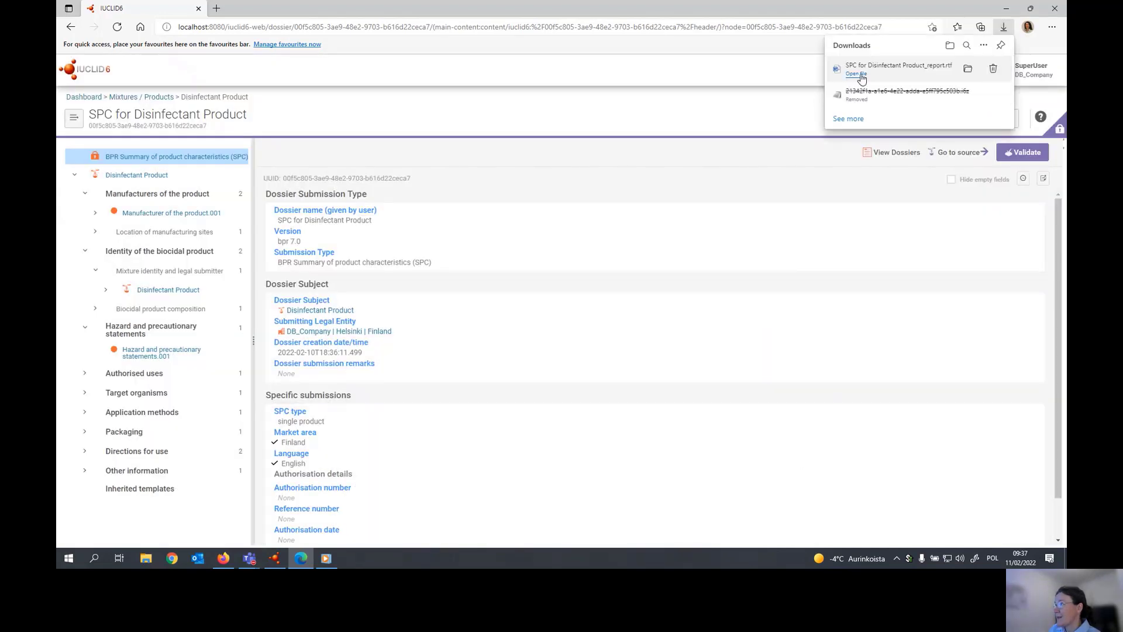
left_click(857, 74)
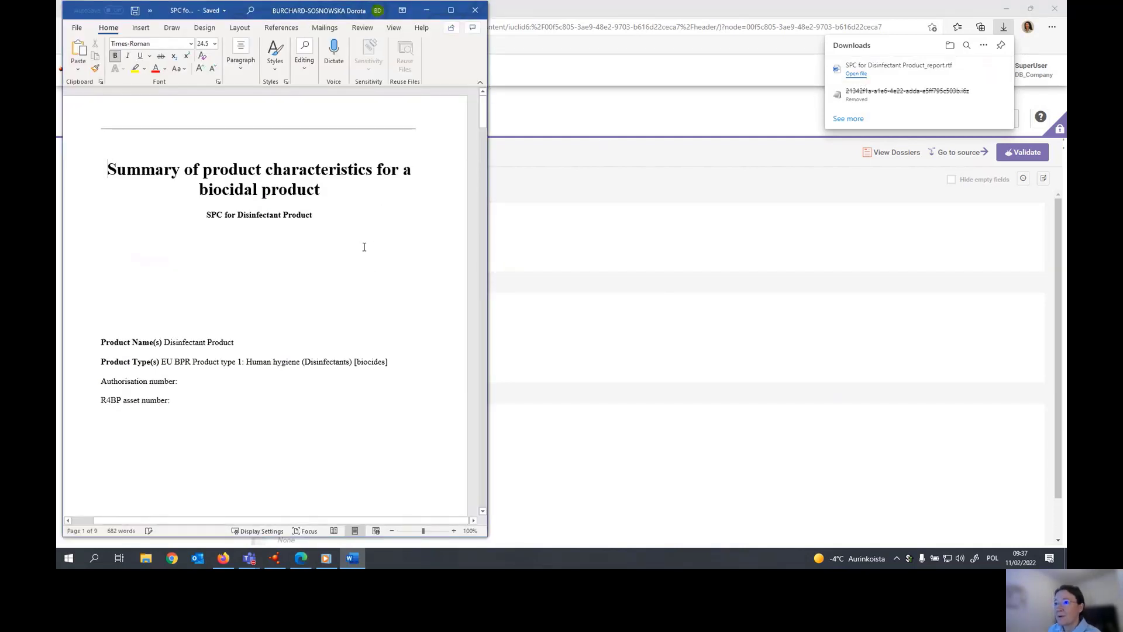
- Review the generated SPC report from the cover page through the administrative information to the authorised use and its use-specific directions
scroll(386, 247, "down", 2)
scroll(402, 249, "down", 12)
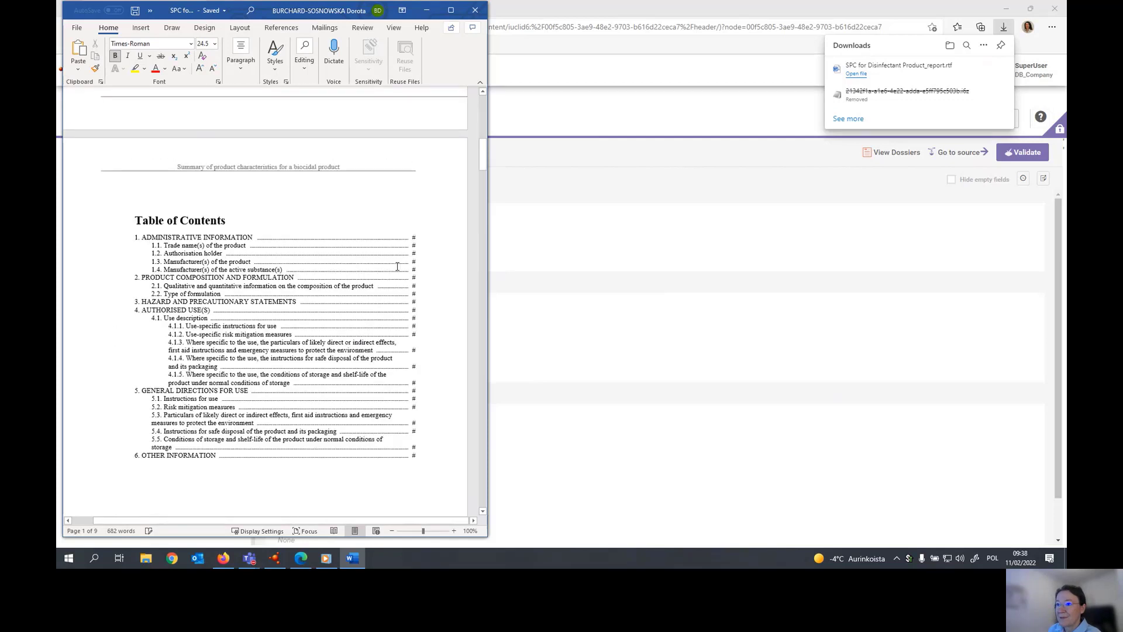
scroll(395, 270, "down", 8)
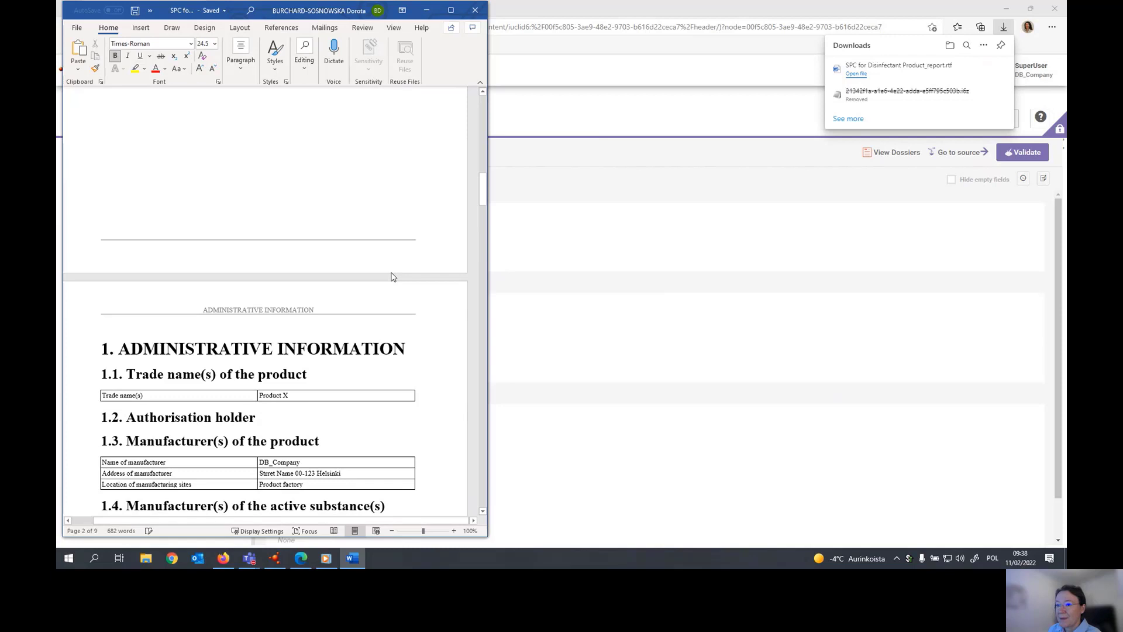
scroll(392, 277, "down", 4)
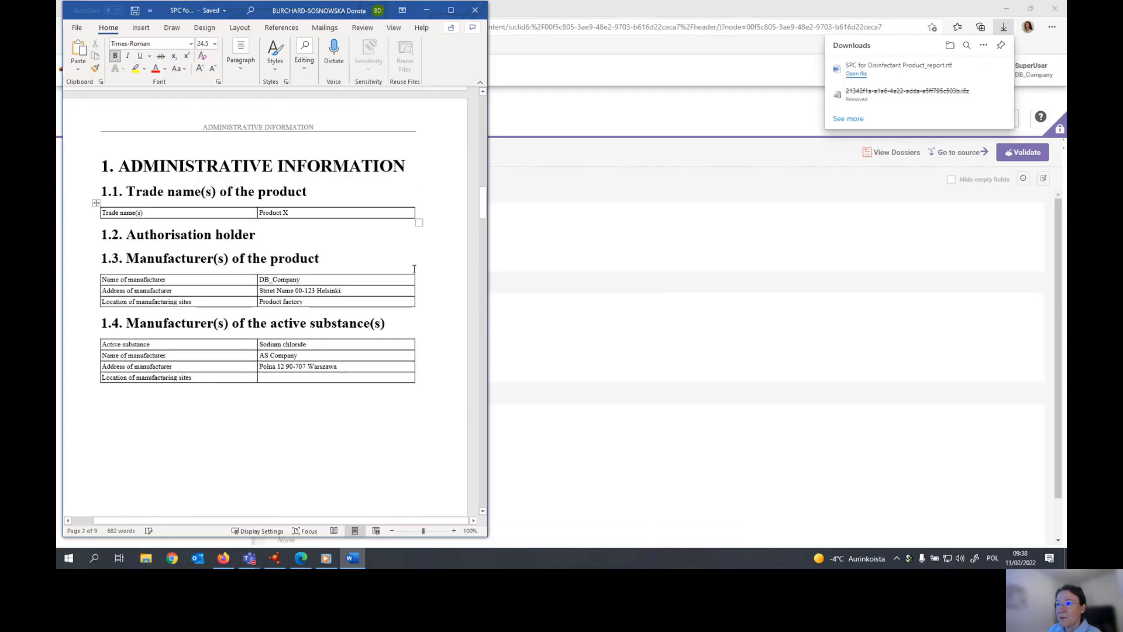
scroll(414, 269, "down", 4)
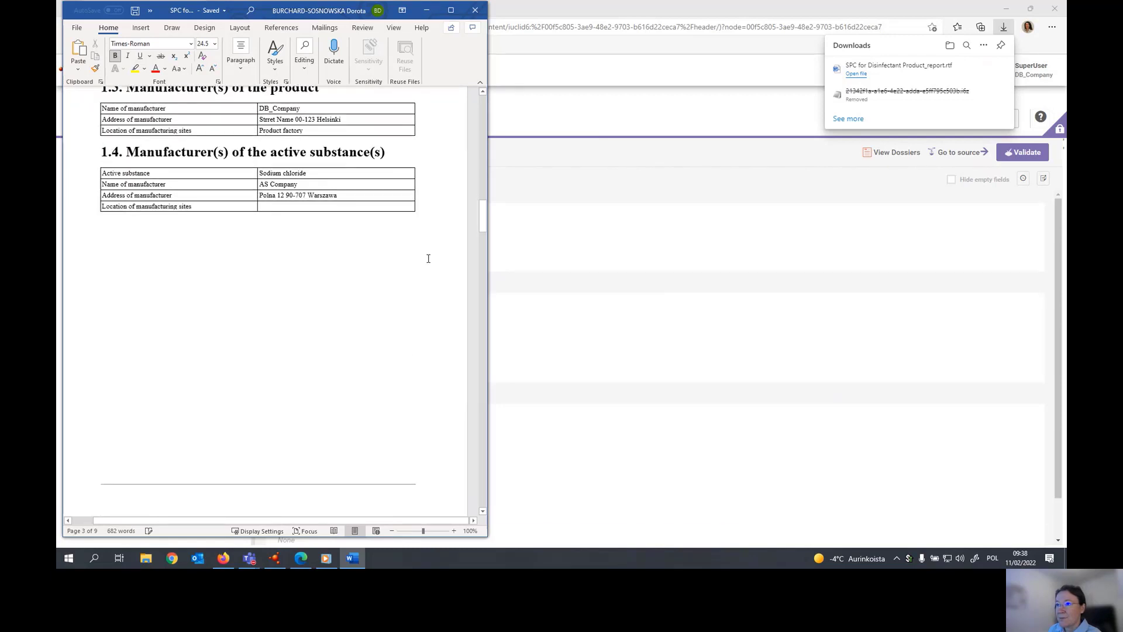
scroll(421, 265, "down", 15)
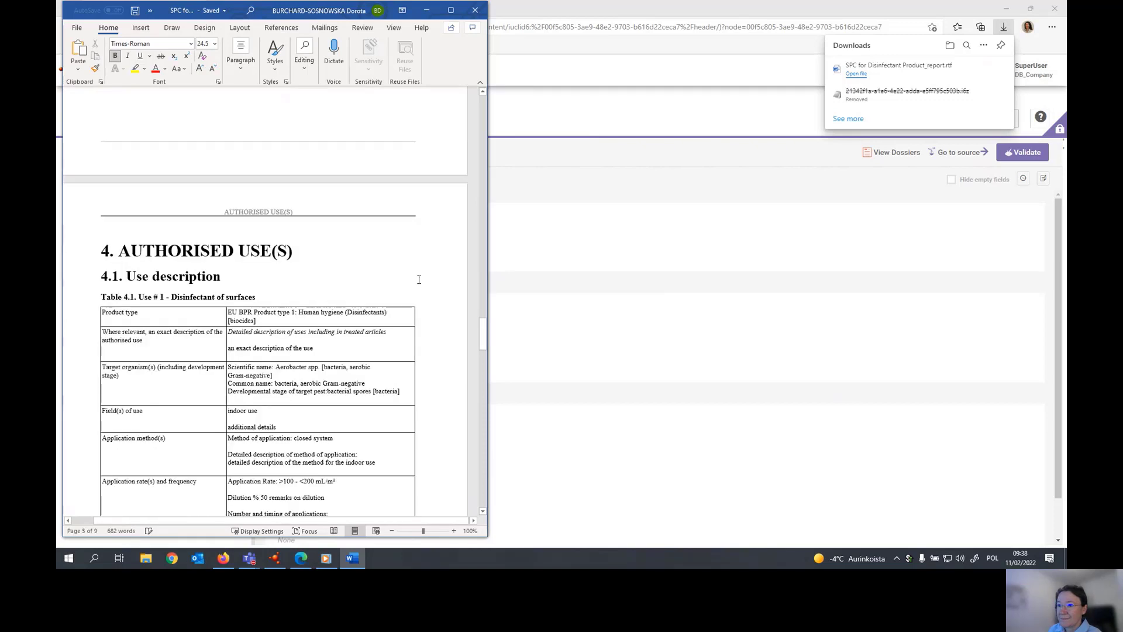
scroll(417, 270, "down", 2)
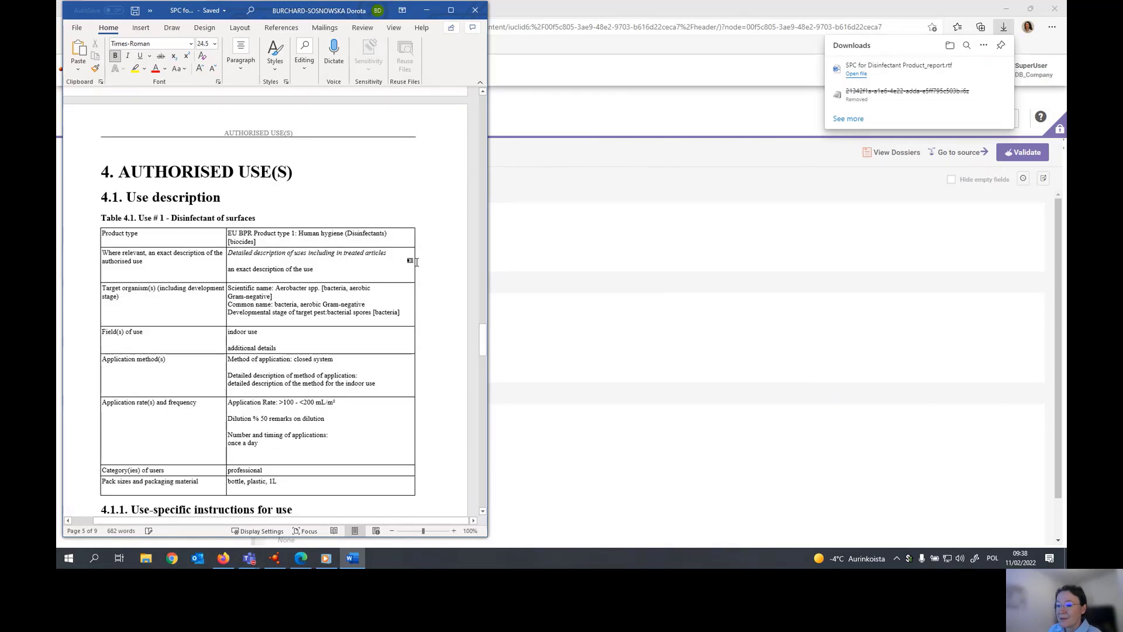
scroll(416, 261, "down", 5)
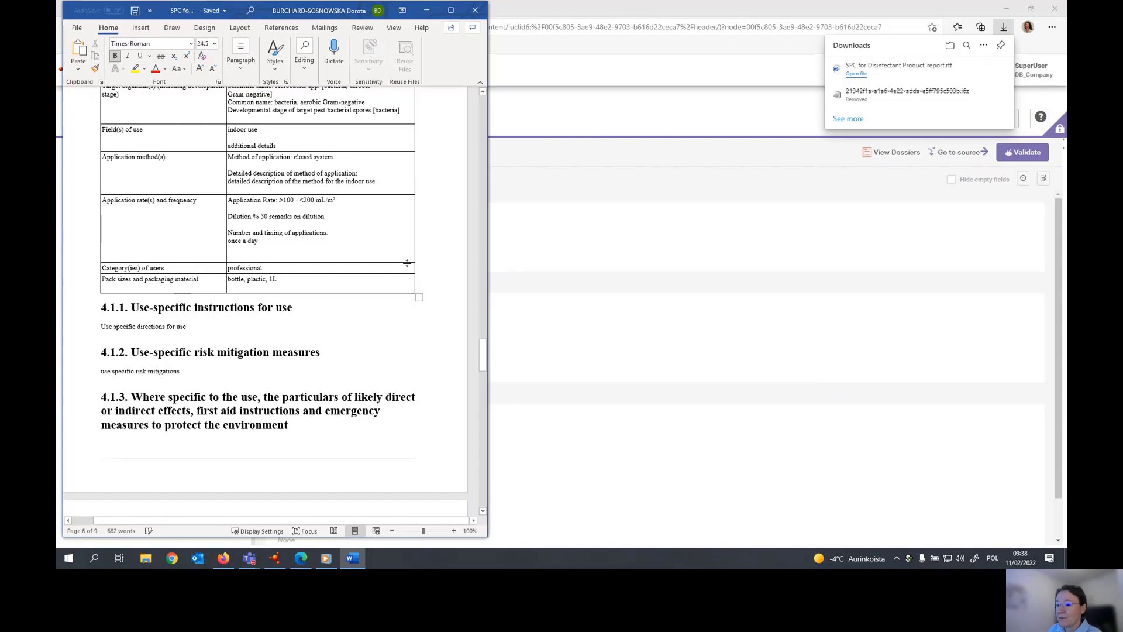
scroll(408, 263, "down", 3)
scroll(408, 263, "down", 2)
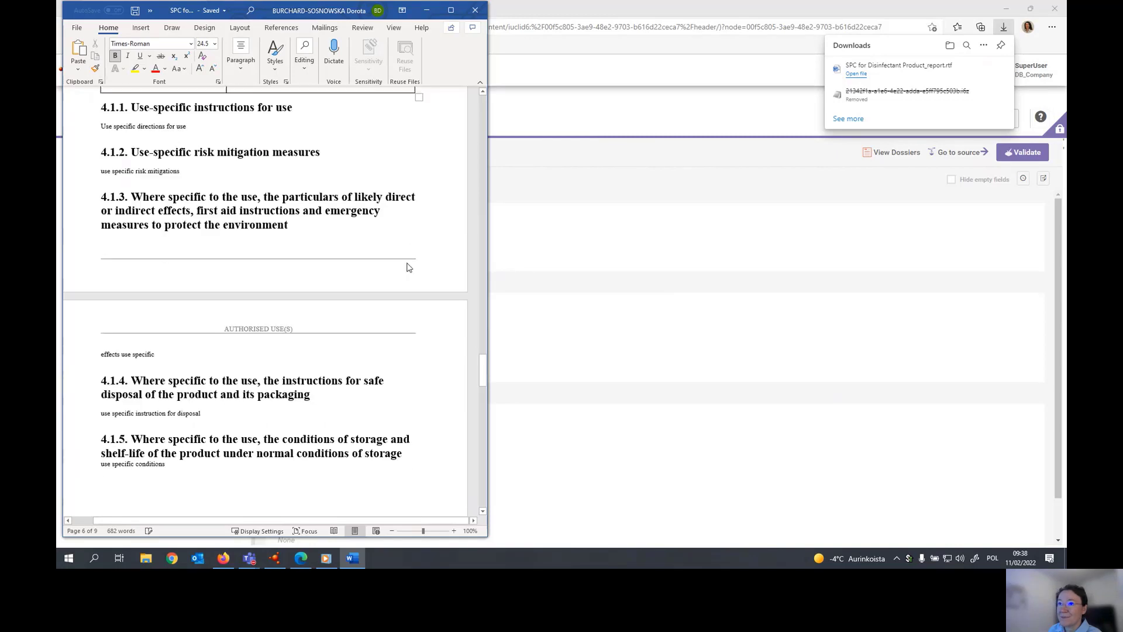